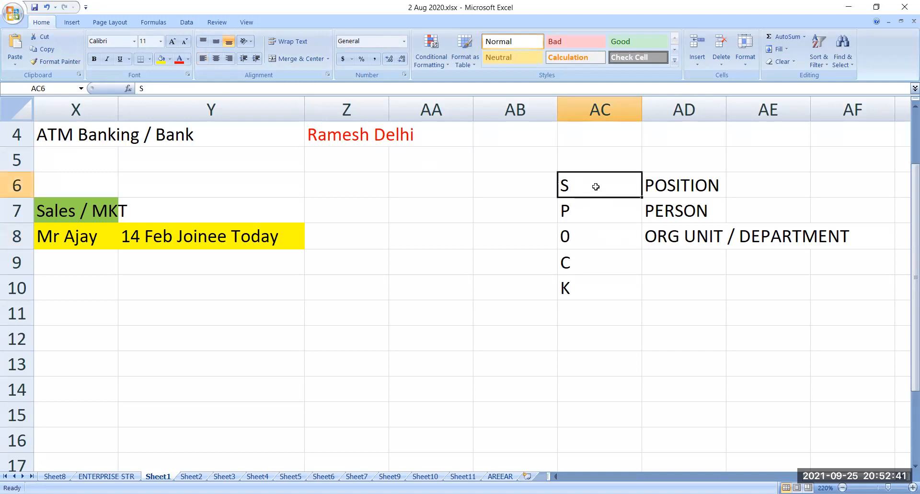
{"action": "left_click", "coordinate": [56, 62]}
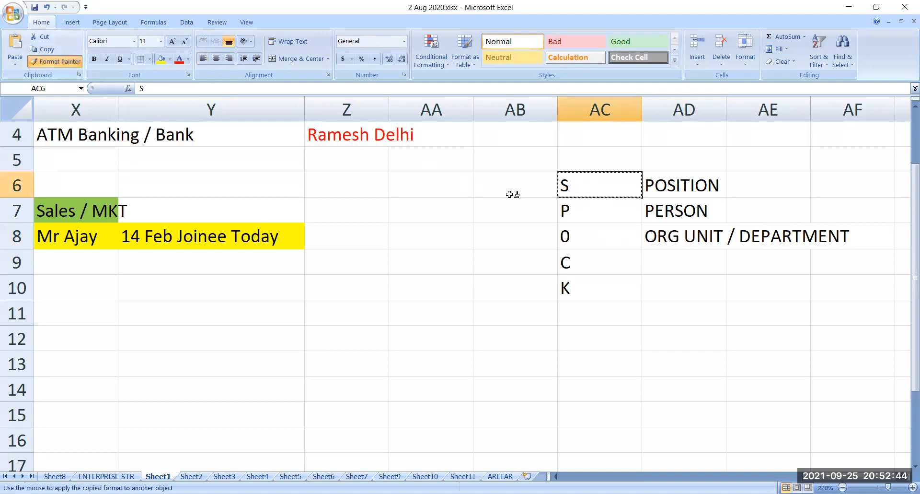
{"action": "left_click", "coordinate": [674, 286]}
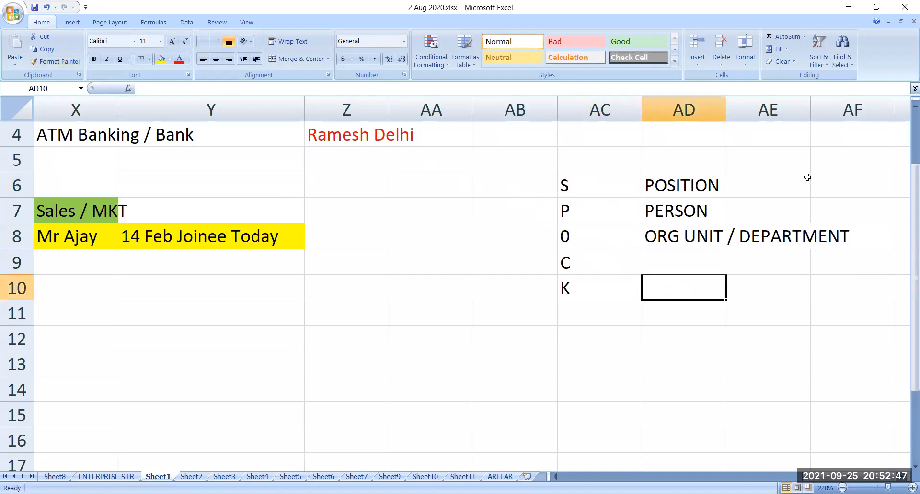
{"action": "left_click", "coordinate": [682, 187]}
{"action": "left_click", "coordinate": [678, 212]}
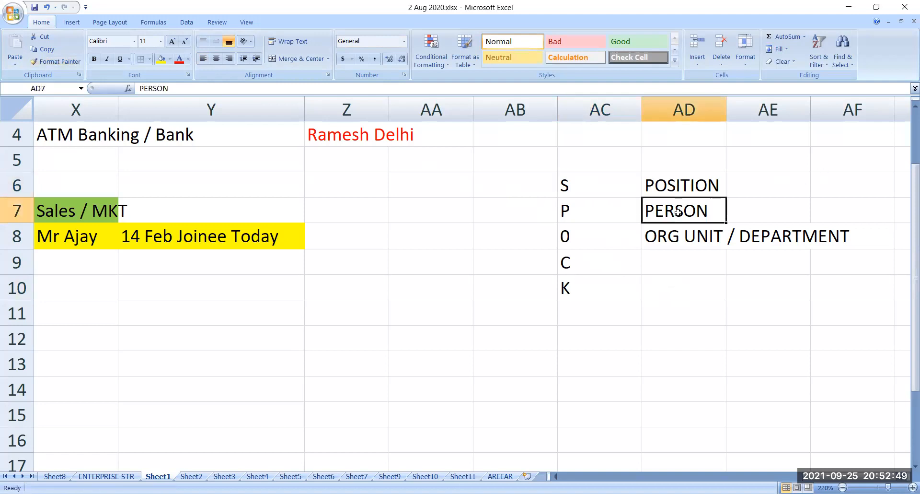
{"action": "left_click", "coordinate": [610, 231]}
{"action": "left_click", "coordinate": [679, 232]}
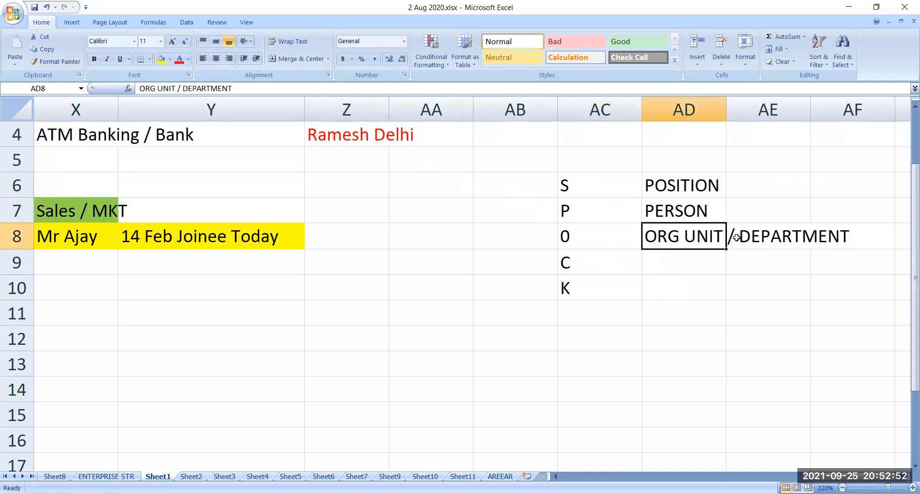
Enter JOBS in cell AD9 beside code C and COST CENTRE in AD10 beside code K, and save the workbook
{"action": "left_click", "coordinate": [691, 257]}
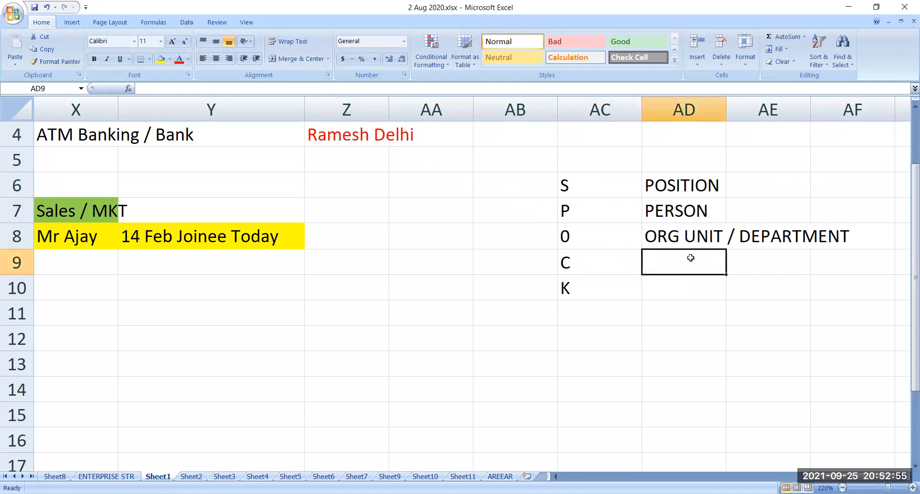
{"action": "type", "text": "JOBS"}
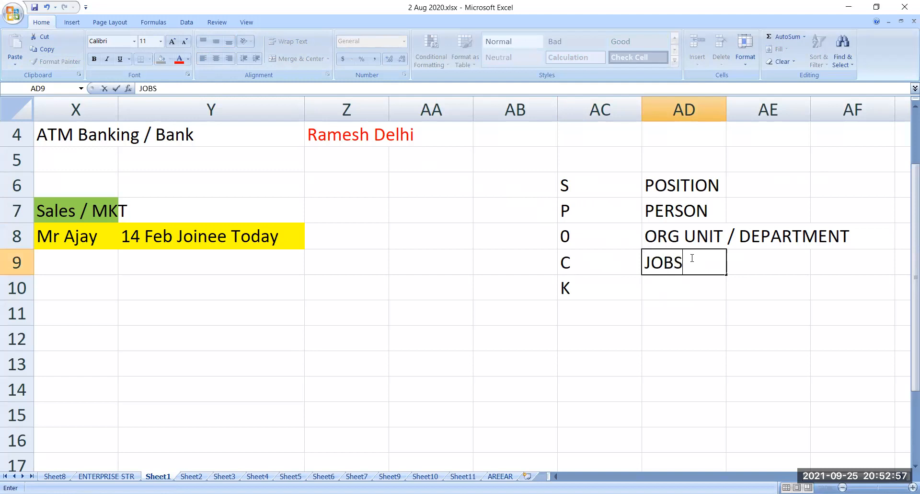
{"action": "key", "text": "Return"}
{"action": "type", "text": "CO"}
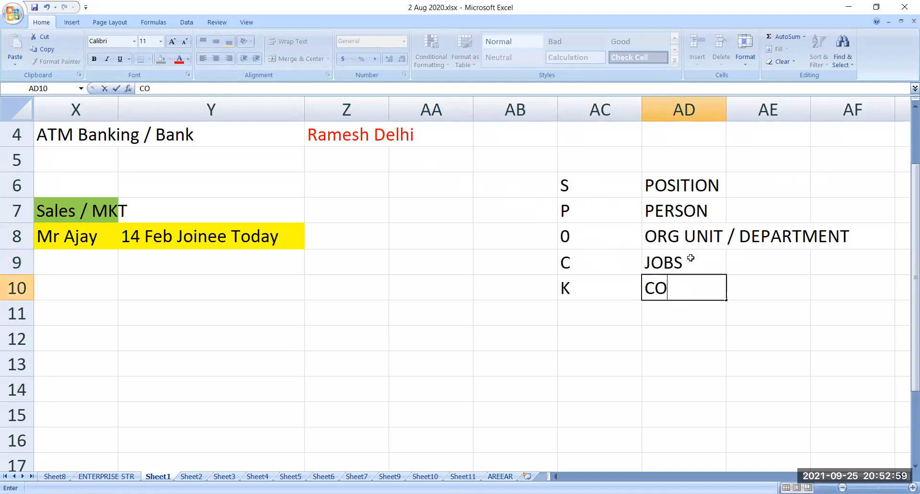
{"action": "type", "text": "ST CENTRE"}
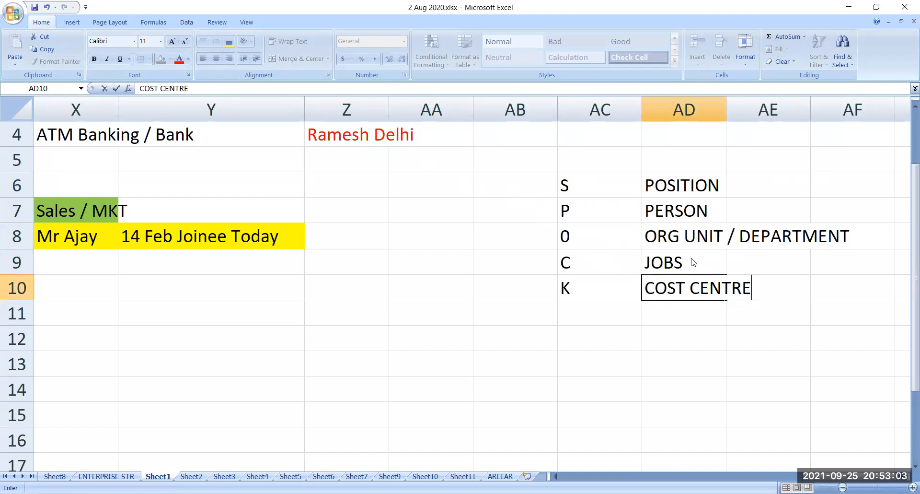
{"action": "key", "text": "Return"}
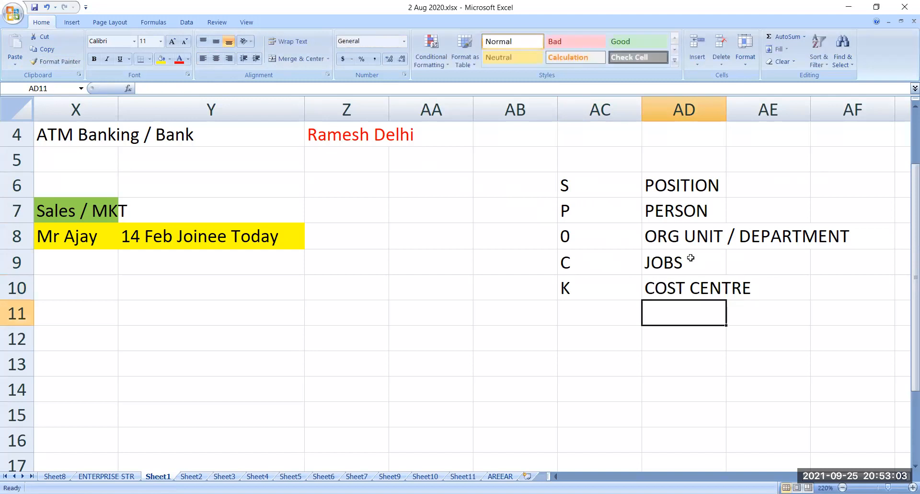
{"action": "key", "text": "ctrl+s"}
Apply all borders to the code table AC6:AD10 and widen column AD
{"action": "left_click_drag", "start_coordinate": [586, 191], "coordinate": [692, 295]}
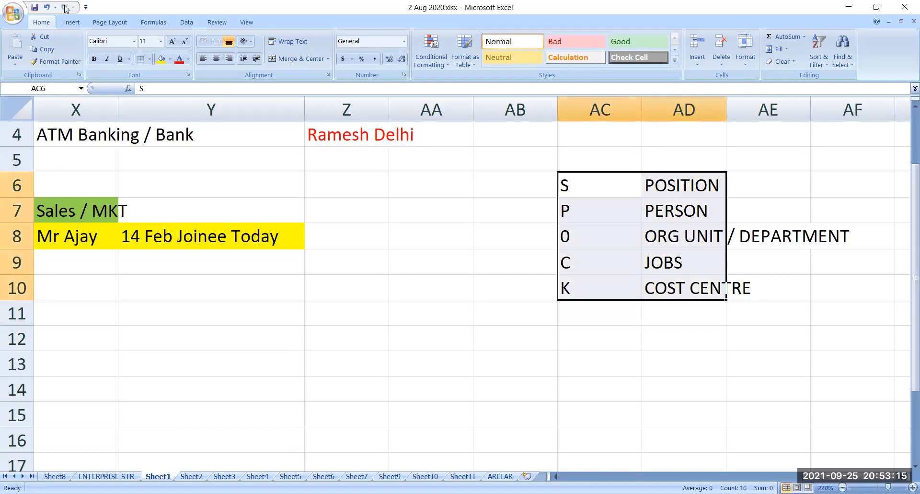
{"action": "left_click", "coordinate": [71, 24]}
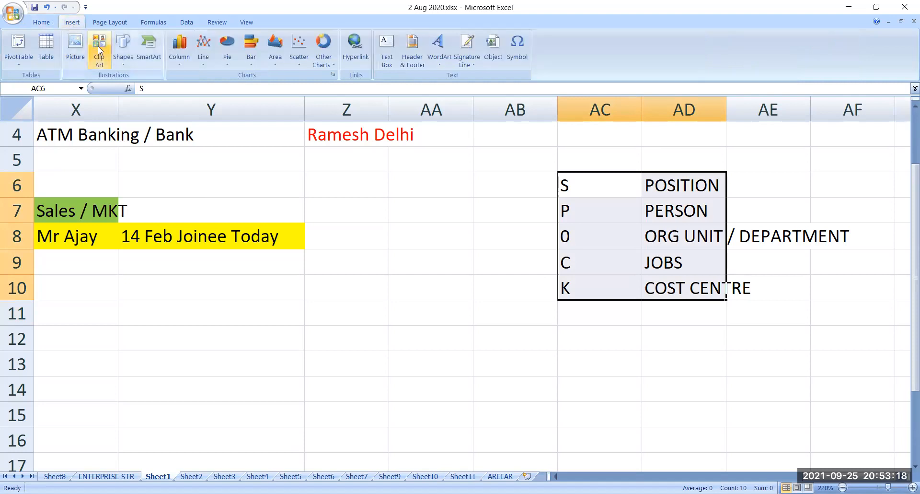
{"action": "left_click", "coordinate": [48, 29]}
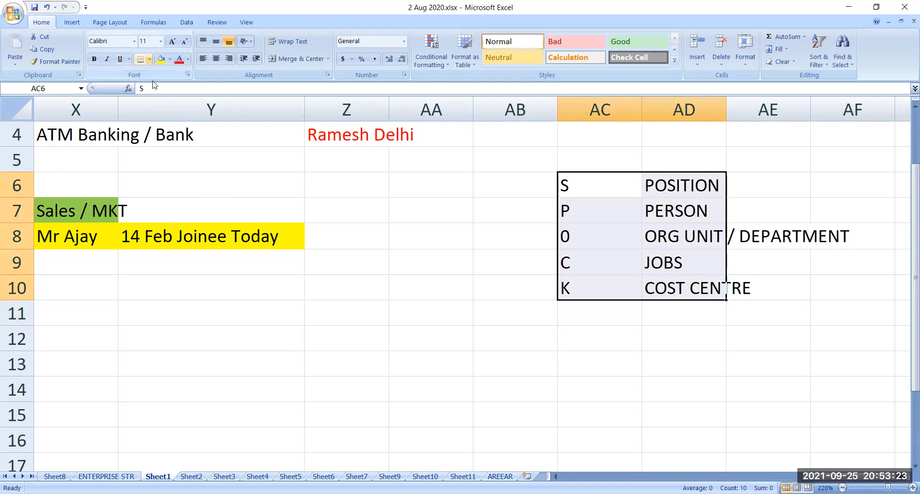
{"action": "left_click", "coordinate": [150, 59]}
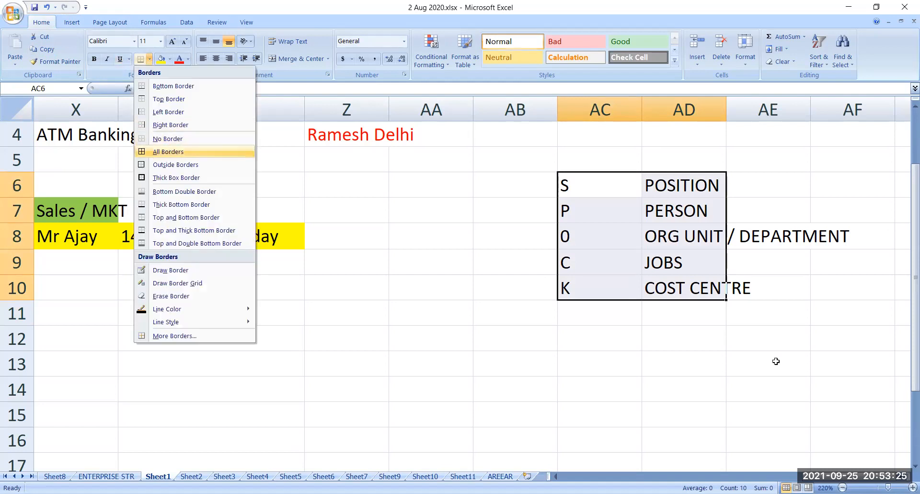
{"action": "left_click", "coordinate": [167, 151]}
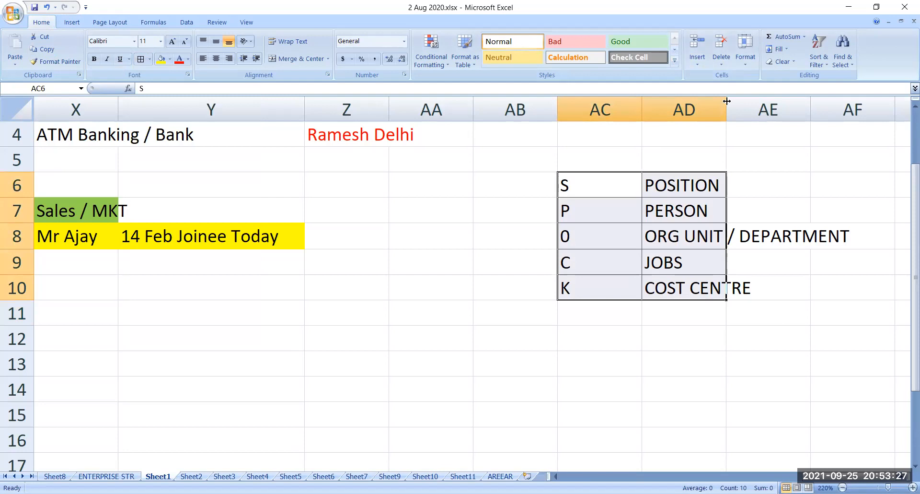
{"action": "left_click_drag", "start_coordinate": [726, 107], "coordinate": [785, 108]}
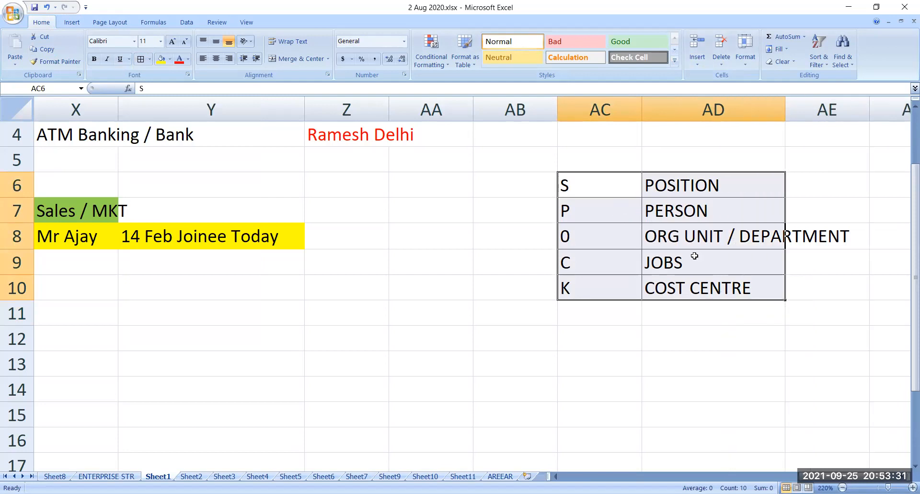
Review each object code in column AC together with its meaning in column AD, from row 6 to row 10
{"action": "left_click", "coordinate": [588, 183]}
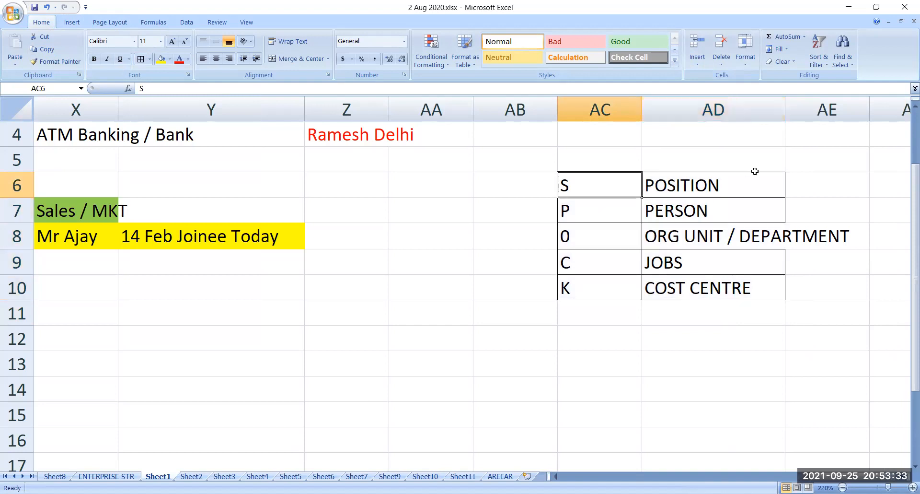
{"action": "left_click", "coordinate": [722, 182]}
{"action": "left_click", "coordinate": [686, 206]}
{"action": "left_click", "coordinate": [599, 237]}
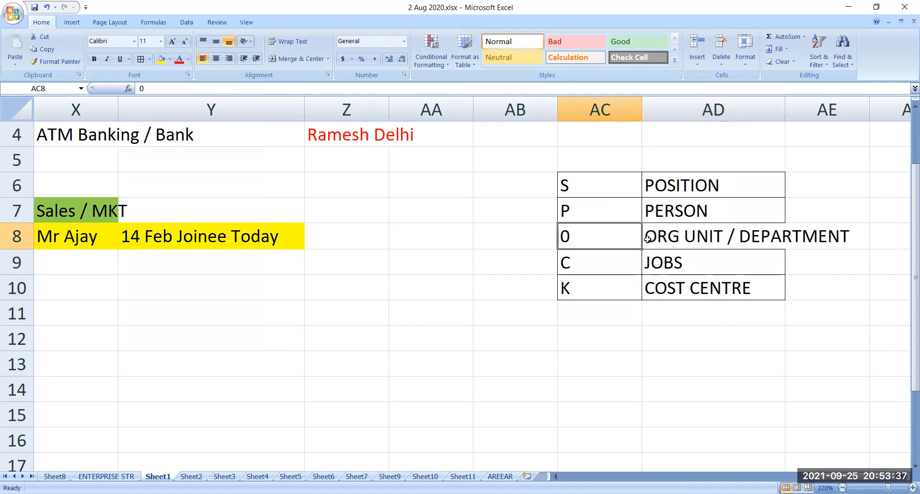
{"action": "left_click", "coordinate": [674, 237]}
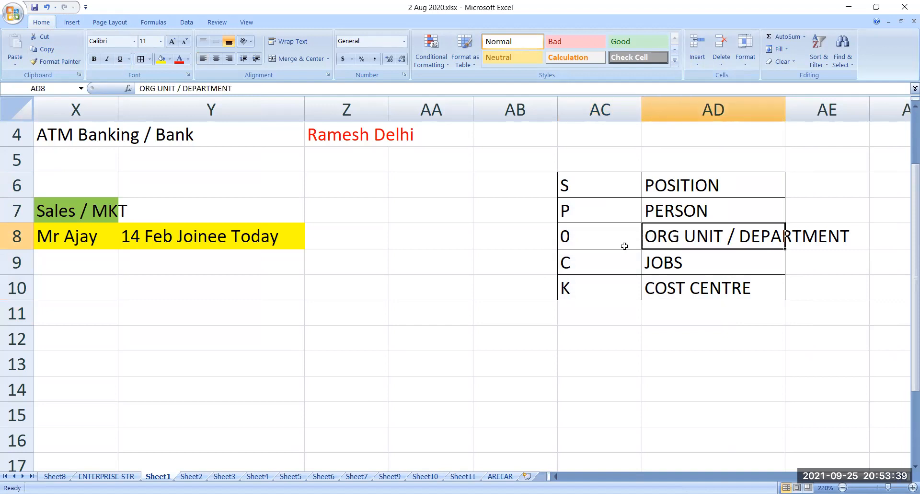
{"action": "left_click", "coordinate": [587, 269]}
{"action": "left_click", "coordinate": [660, 271]}
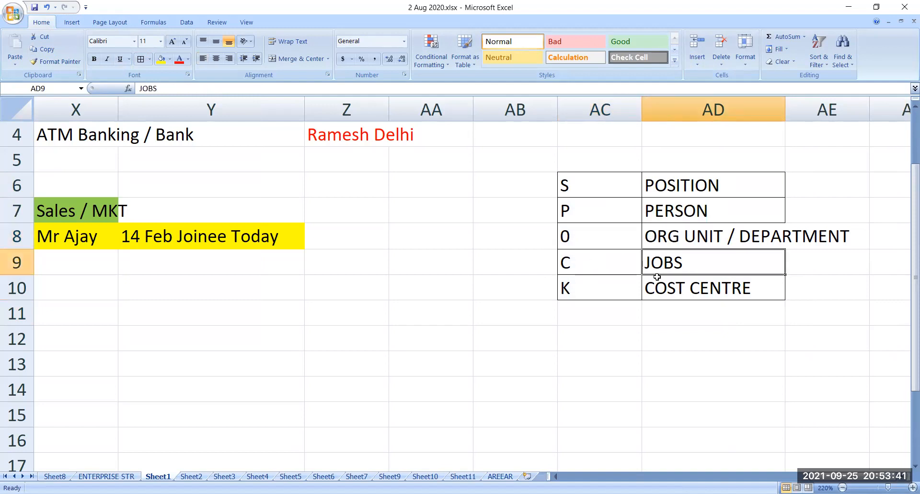
{"action": "left_click", "coordinate": [595, 286]}
{"action": "left_click", "coordinate": [699, 296]}
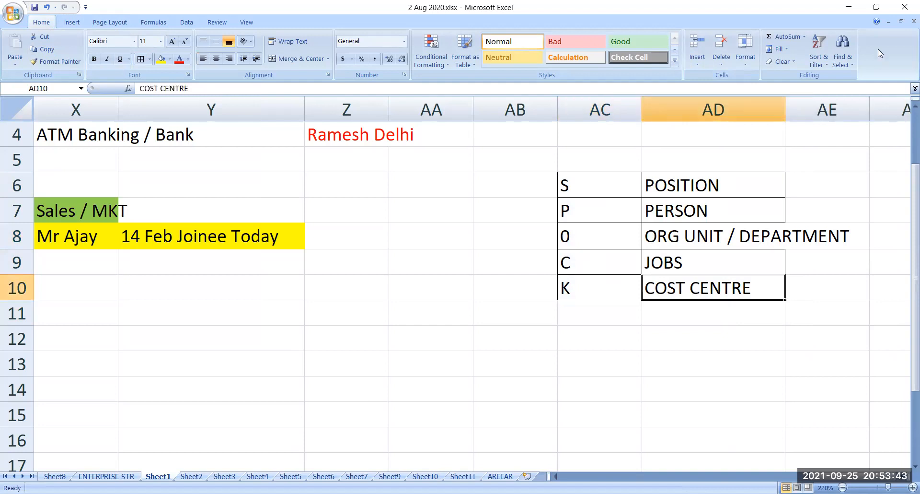
Widen column AD so that the ORG UNIT / DEPARTMENT entry fits inside its cell
{"action": "left_click_drag", "start_coordinate": [783, 101], "coordinate": [852, 103]}
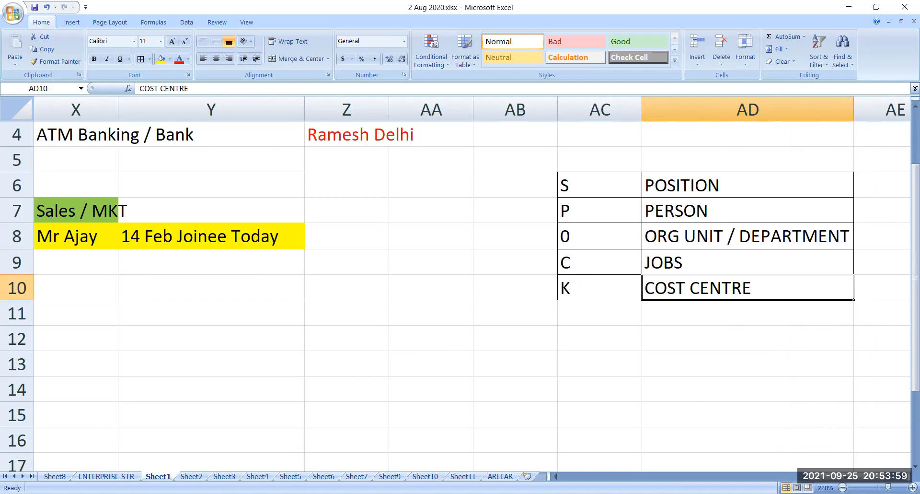
{"action": "left_click", "coordinate": [905, 369]}
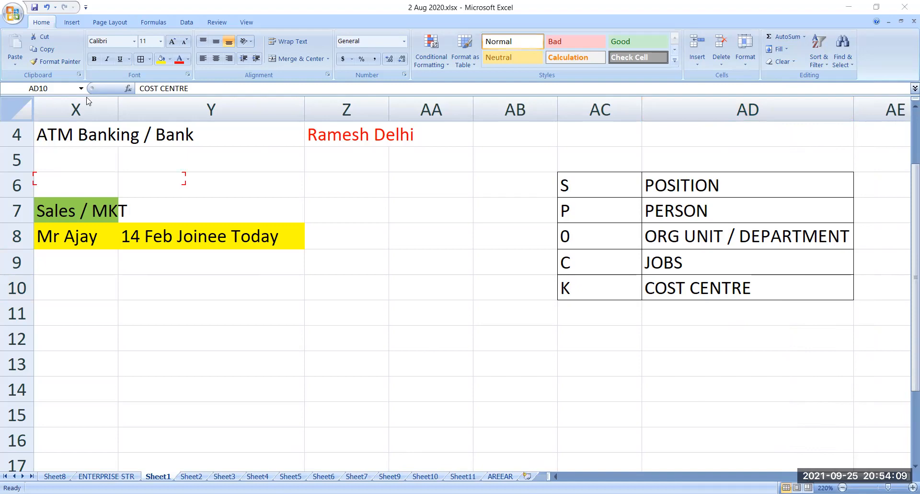
Switch to the SAP window and try to create a new object under the Havells India Pvt Ltd organizational unit
{"action": "key", "text": "alt+Tab"}
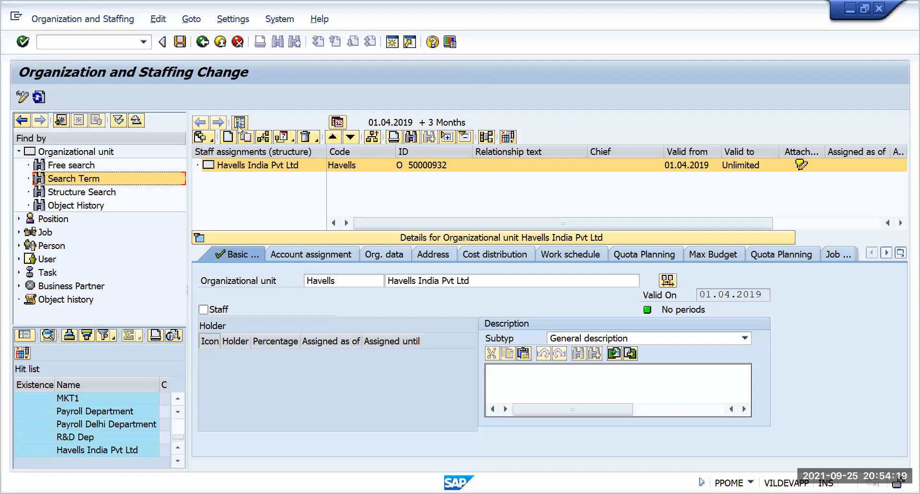
{"action": "left_click", "coordinate": [245, 166]}
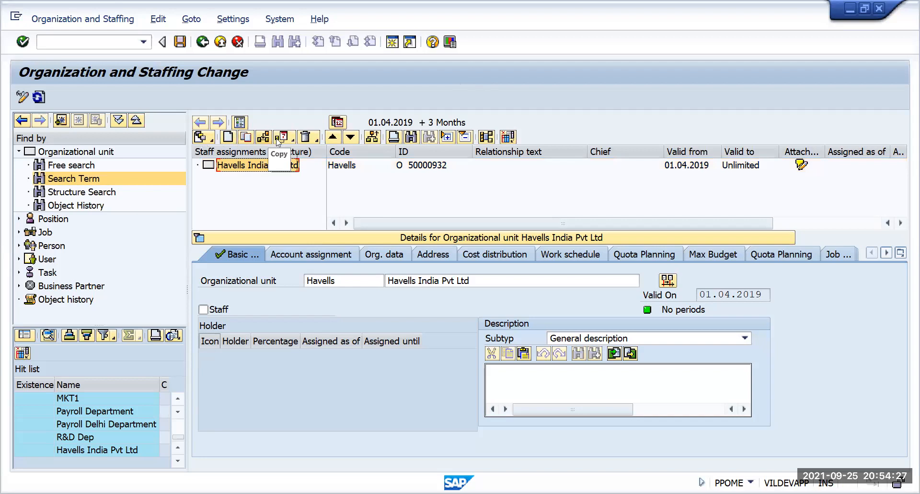
{"action": "left_click", "coordinate": [232, 138]}
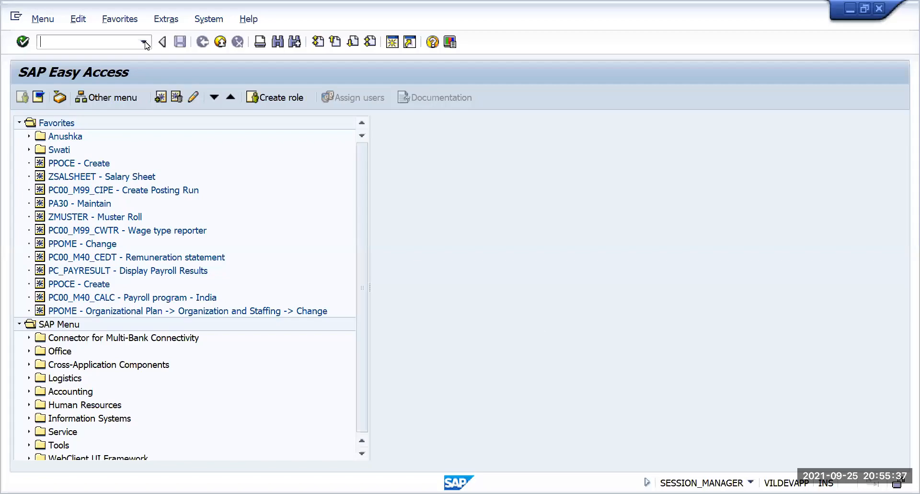
Open the Organization and Staffing Change transaction with the code PPOME from SAP Easy Access
{"action": "left_click", "coordinate": [143, 42]}
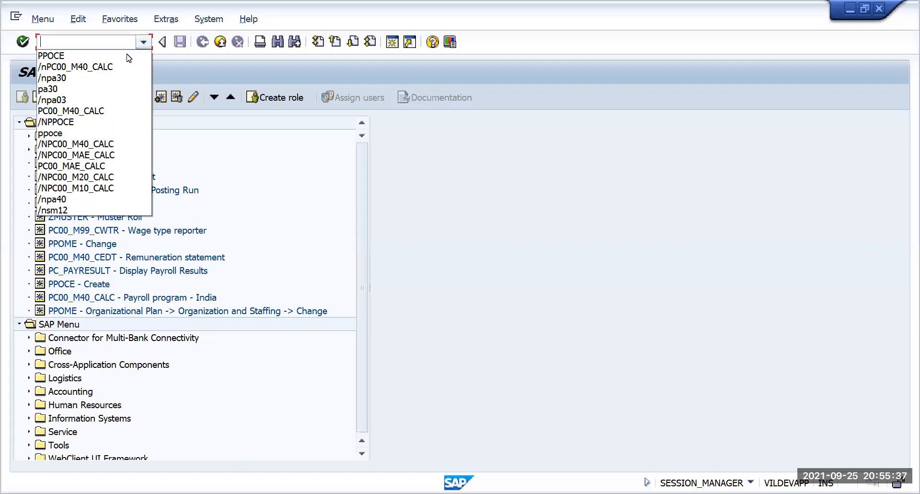
{"action": "left_click", "coordinate": [122, 55]}
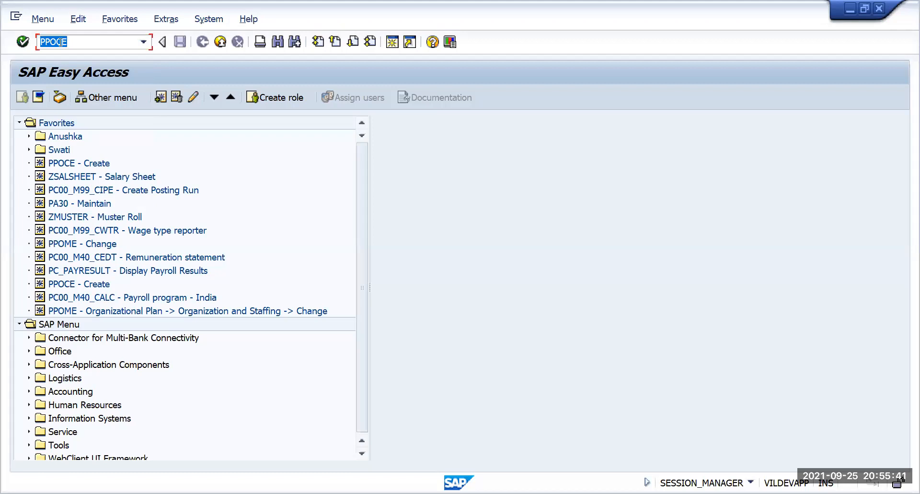
{"action": "key", "text": "Delete"}
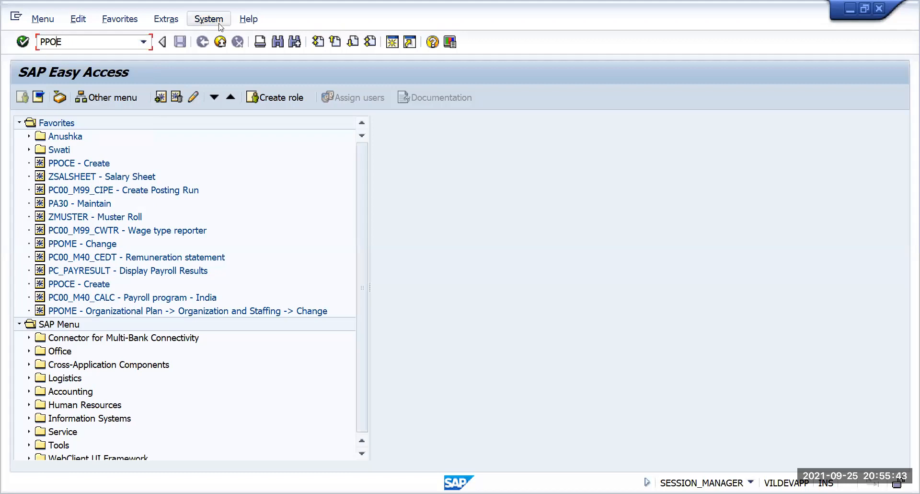
{"action": "type", "text": "m"}
{"action": "key", "text": "Return"}
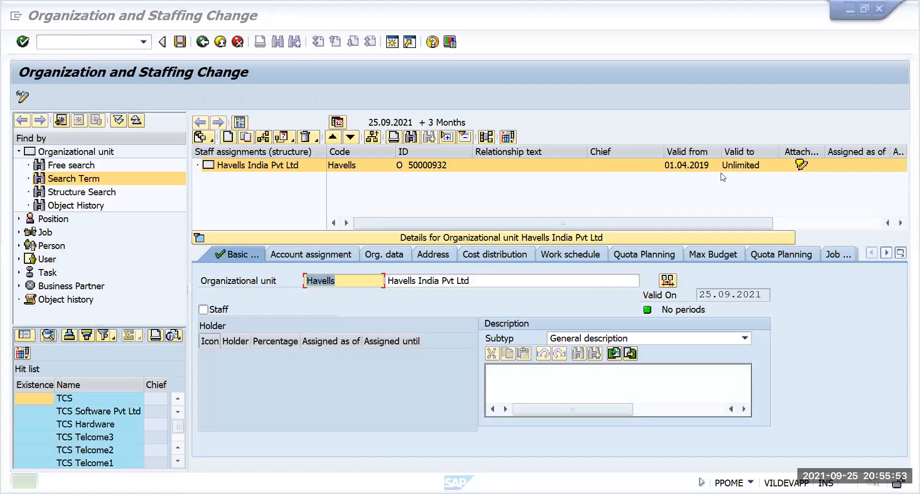
Create a subordinate organizational unit under Havells India Pvt Ltd with the relationship "Is line supervisor of"
{"action": "left_click", "coordinate": [240, 166]}
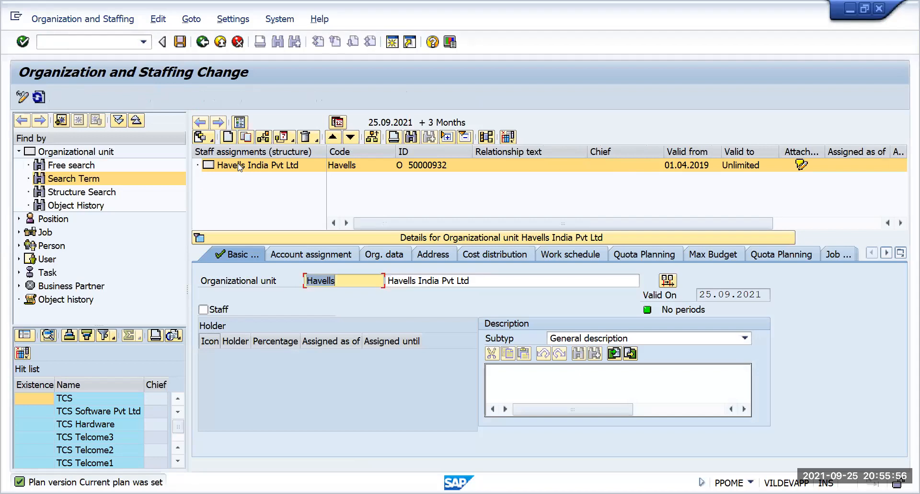
{"action": "left_click", "coordinate": [229, 137]}
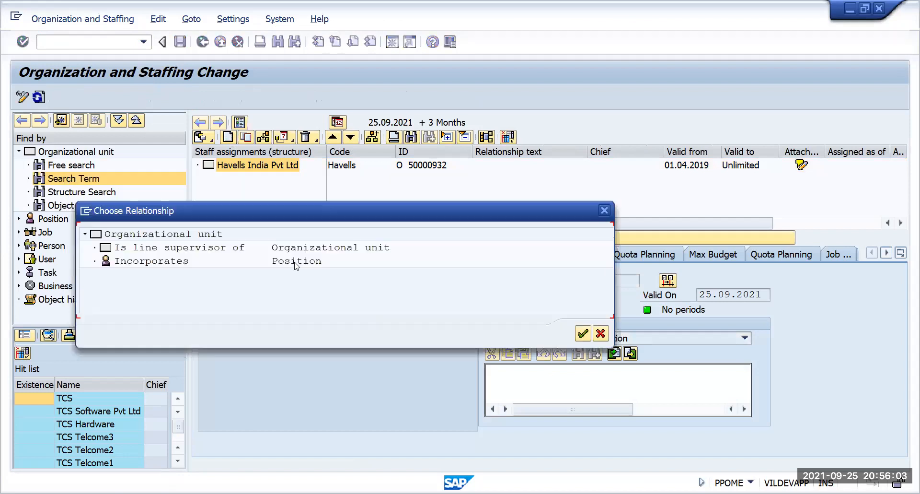
{"action": "left_click", "coordinate": [299, 253]}
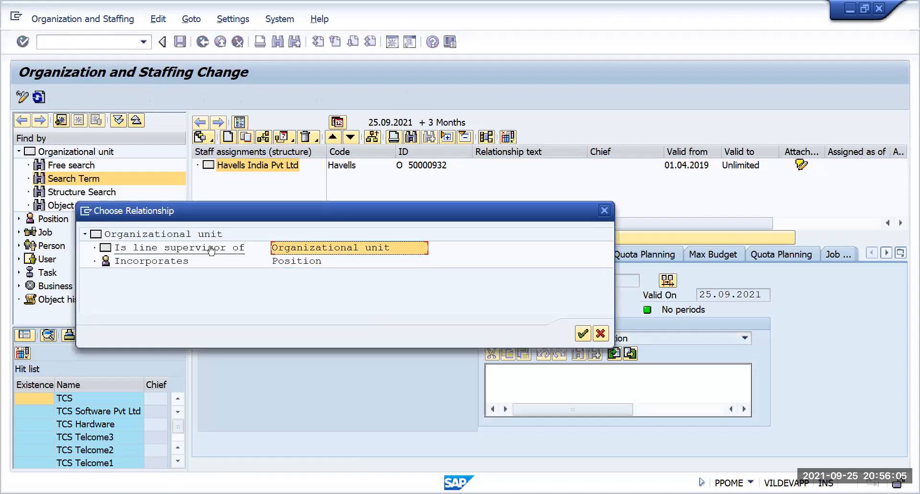
{"action": "double_click", "coordinate": [316, 248]}
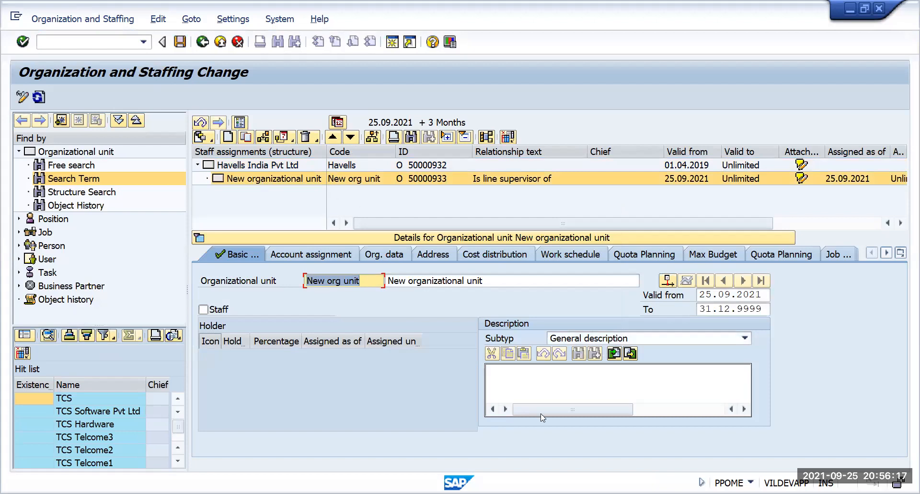
Give the new organizational unit the code Havells L and the name Havells Light India Pvt Ltd
{"action": "left_click", "coordinate": [317, 281]}
{"action": "left_click_drag", "start_coordinate": [317, 281], "coordinate": [271, 281]}
{"action": "key", "text": "BackSpace"}
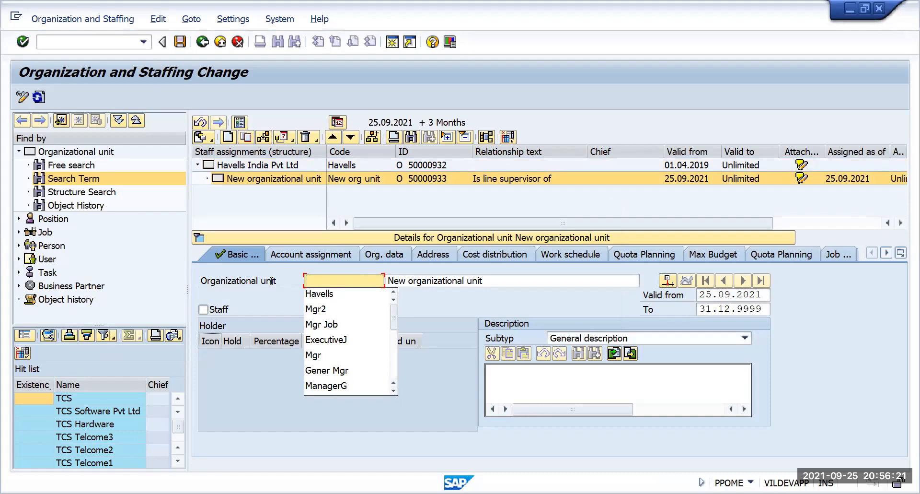
{"action": "left_click", "coordinate": [319, 294]}
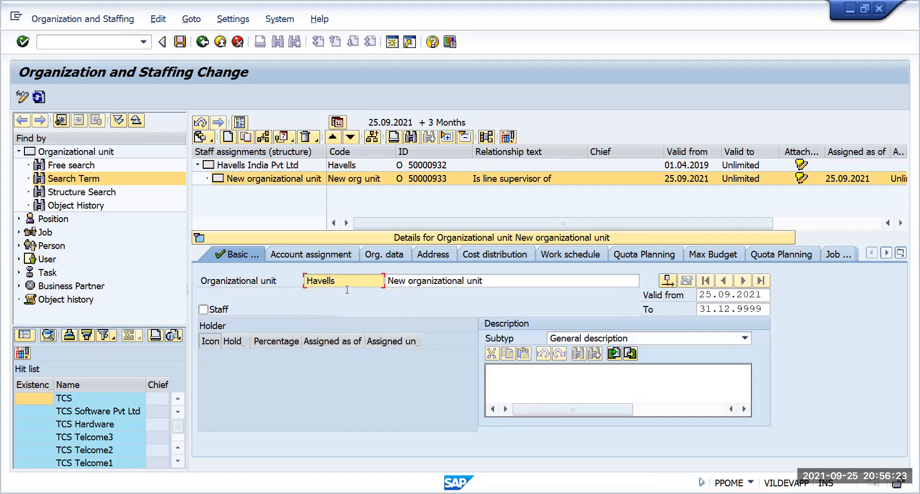
{"action": "type", "text": "L"}
{"action": "left_click_drag", "start_coordinate": [494, 283], "coordinate": [365, 283]}
{"action": "key", "text": "BackSpace"}
{"action": "left_click", "coordinate": [415, 300]}
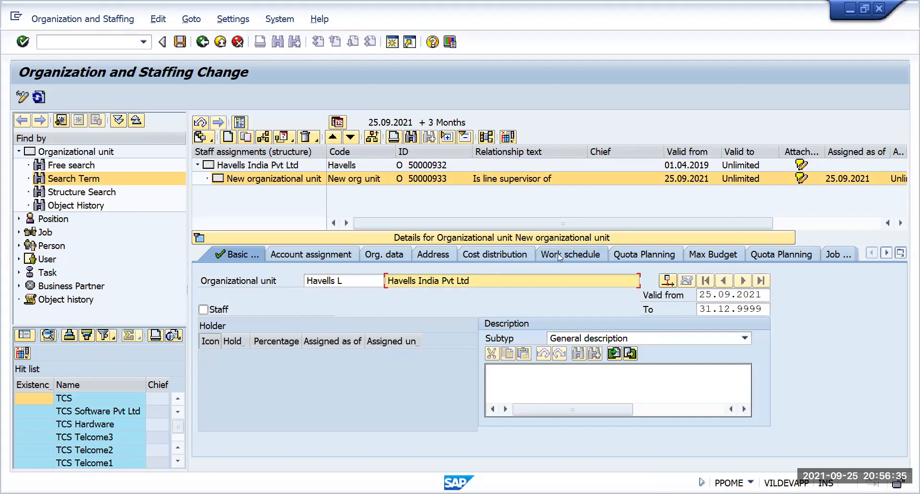
{"action": "type", "text": "Light"}
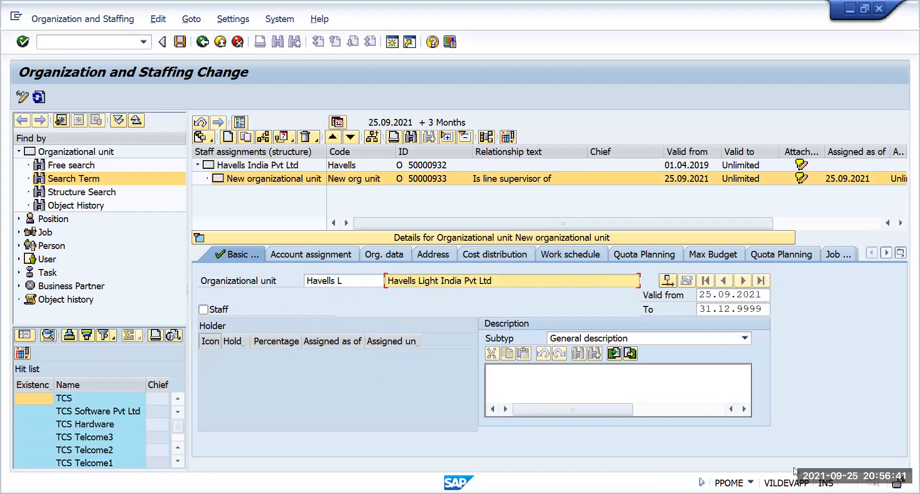
Set the Valid from date of the Havells Light India Pvt Ltd unit to 01.04.2019 and save it
{"action": "left_click", "coordinate": [762, 295]}
{"action": "left_click_drag", "start_coordinate": [698, 295], "coordinate": [763, 294]}
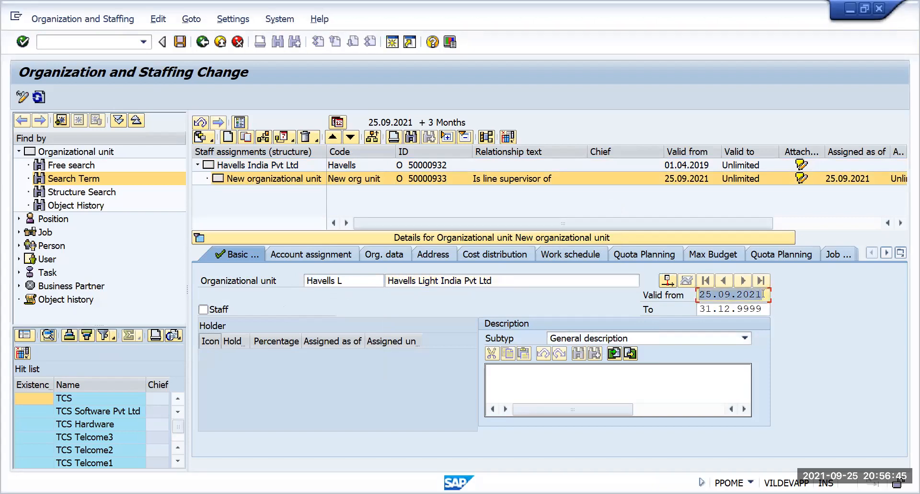
{"action": "key", "text": "BackSpace"}
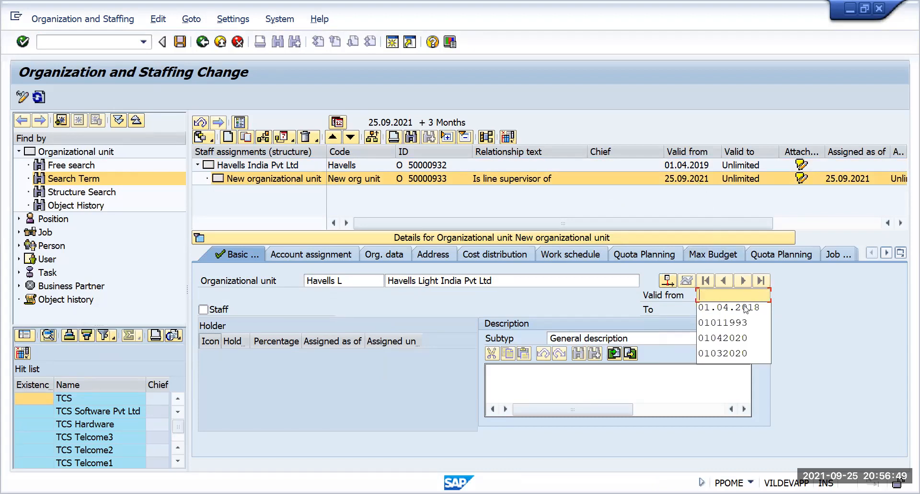
{"action": "left_click", "coordinate": [746, 307]}
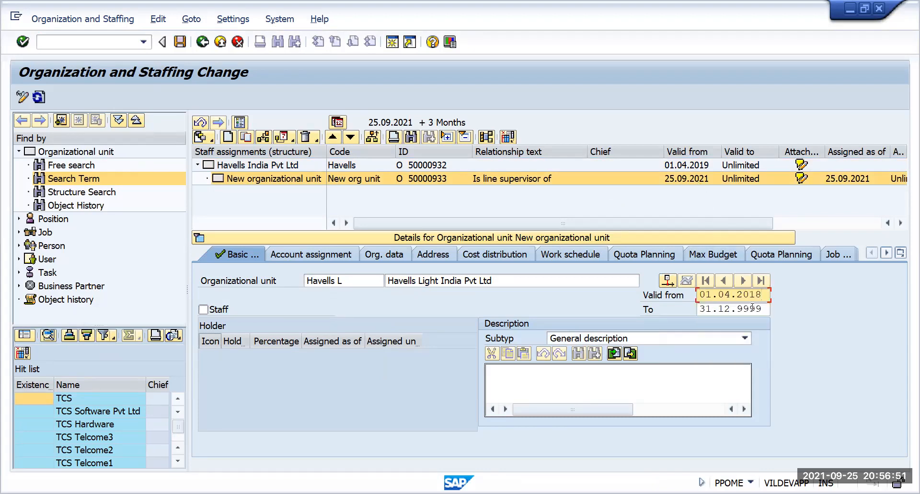
{"action": "key", "text": "BackSpace"}
{"action": "type", "text": "9"}
{"action": "left_click", "coordinate": [698, 166]}
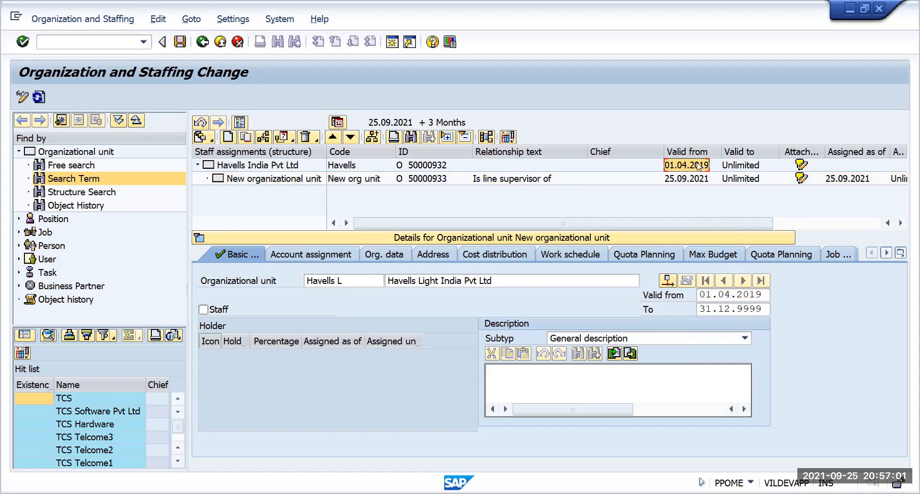
{"action": "left_click", "coordinate": [184, 43]}
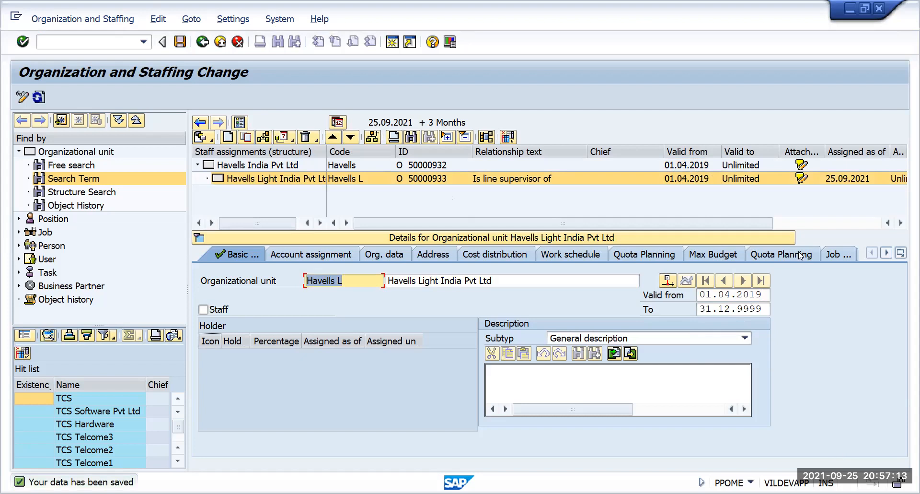
Collapse and re-expand Havells India Pvt Ltd and widen the Staff assignments (structure) column to fit the Havells Light India Pvt Ltd name
{"action": "key", "text": "alt+Tab"}
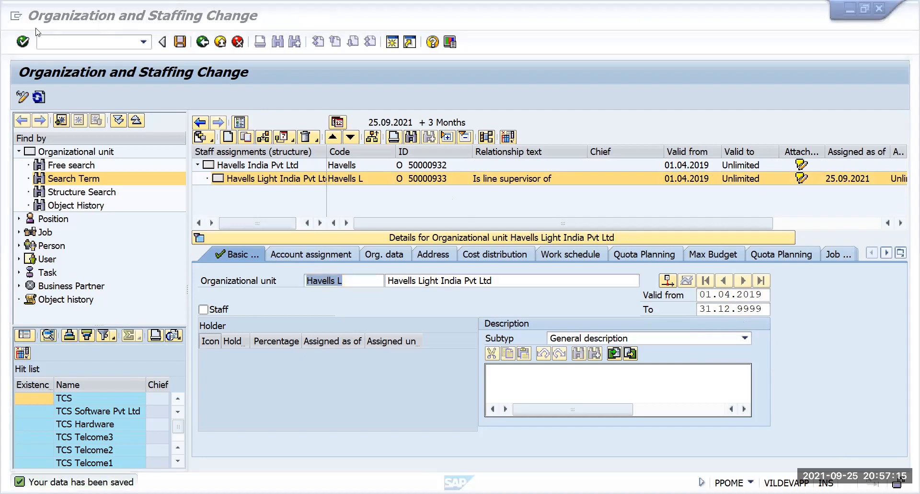
{"action": "left_click", "coordinate": [198, 166]}
{"action": "left_click", "coordinate": [199, 166]}
{"action": "left_click", "coordinate": [198, 165]}
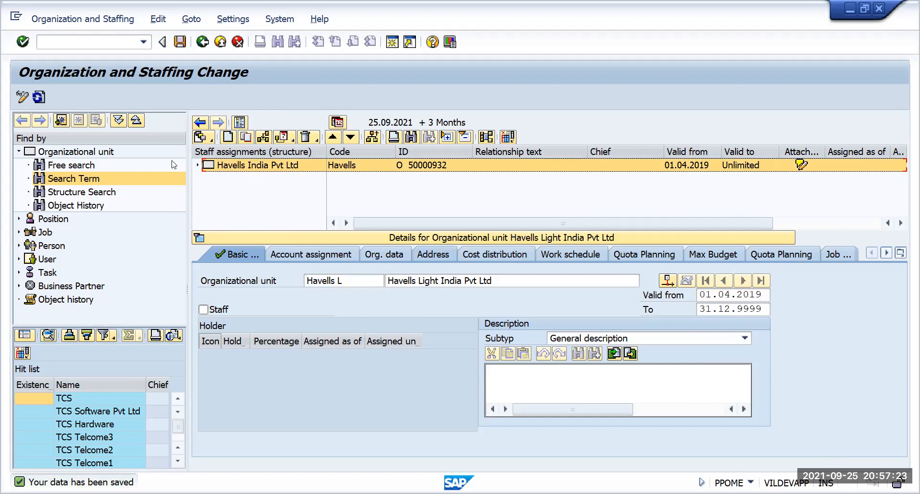
{"action": "left_click", "coordinate": [197, 166]}
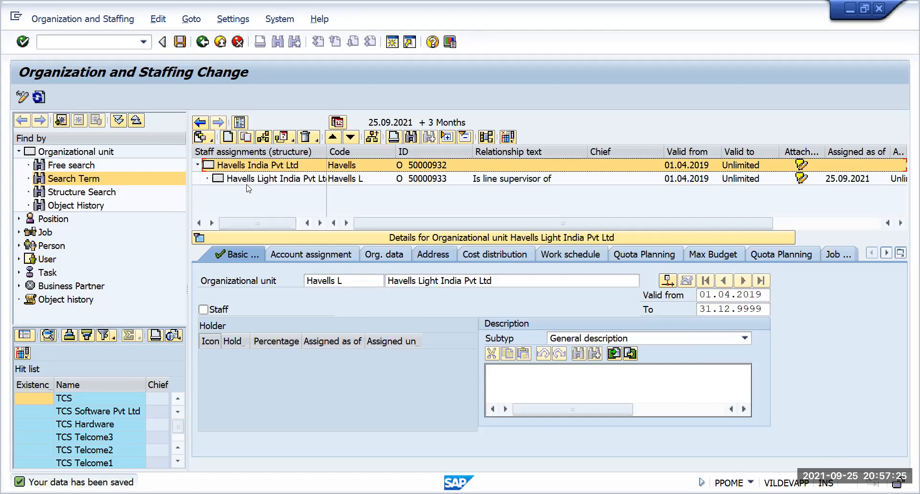
{"action": "left_click", "coordinate": [251, 177]}
{"action": "left_click_drag", "start_coordinate": [328, 152], "coordinate": [364, 153]}
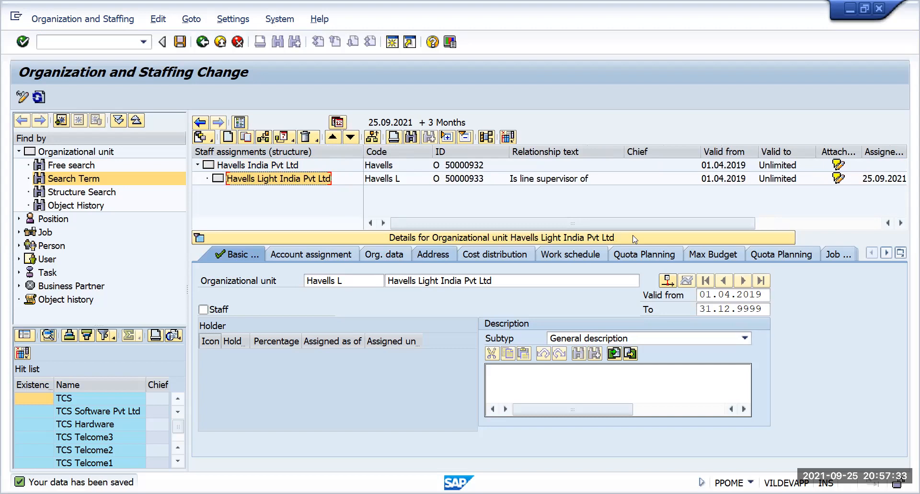
Create another subordinate organizational unit directly under Havells India Pvt Ltd with the relationship "Is line supervisor of"
{"action": "key", "text": "alt+Tab"}
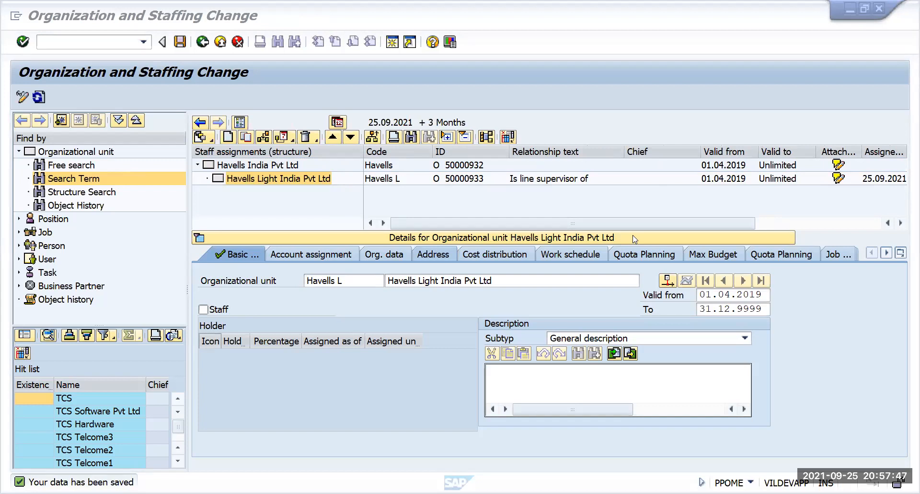
{"action": "left_click", "coordinate": [246, 165]}
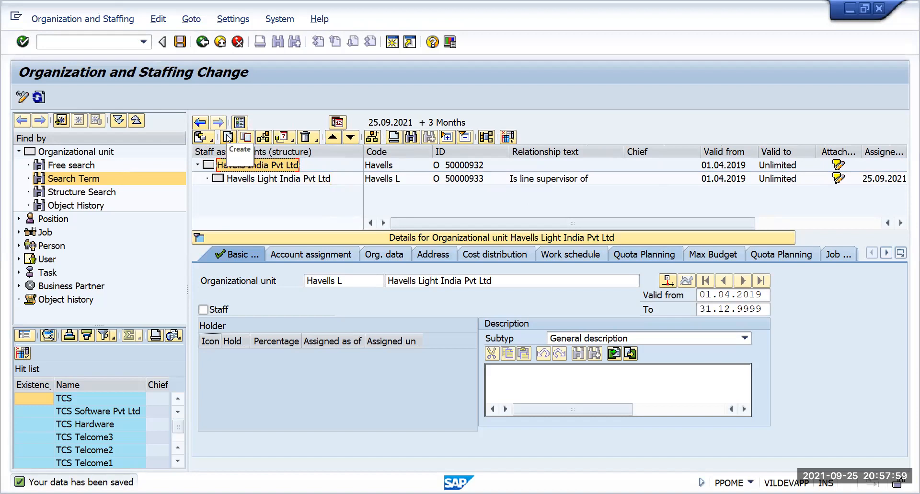
{"action": "left_click", "coordinate": [228, 137]}
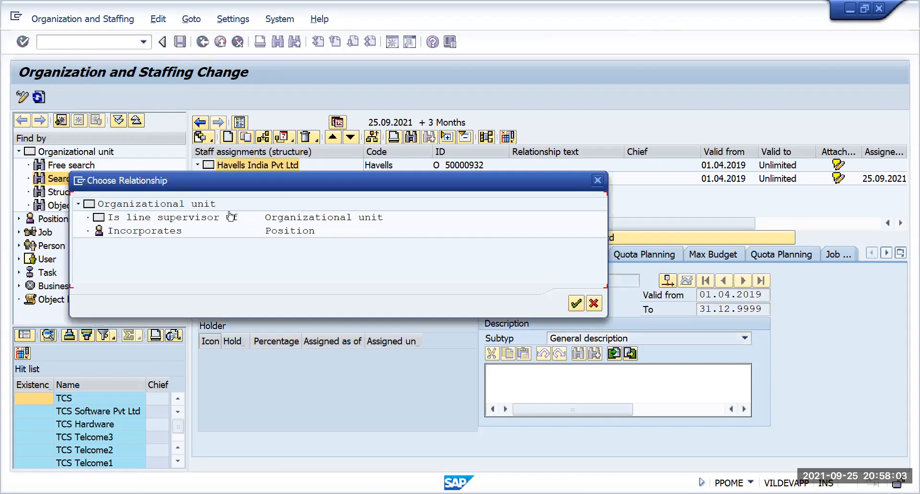
{"action": "left_click", "coordinate": [320, 220]}
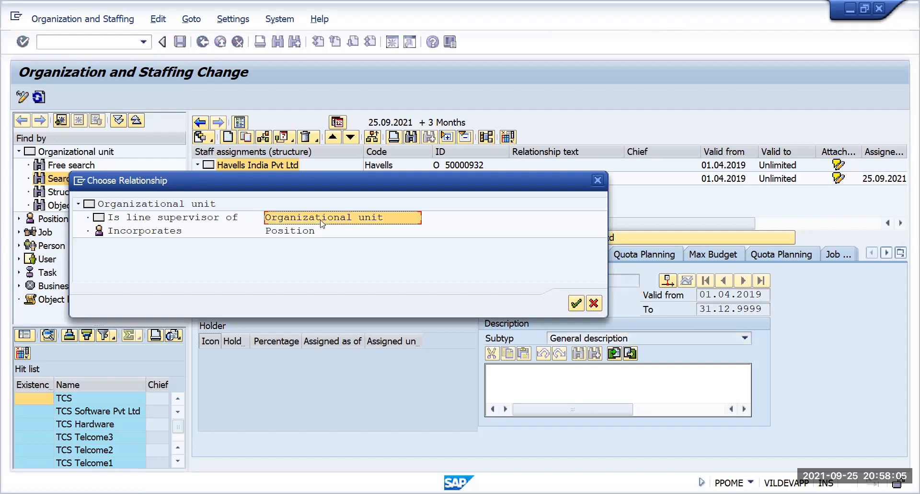
{"action": "left_click", "coordinate": [575, 309]}
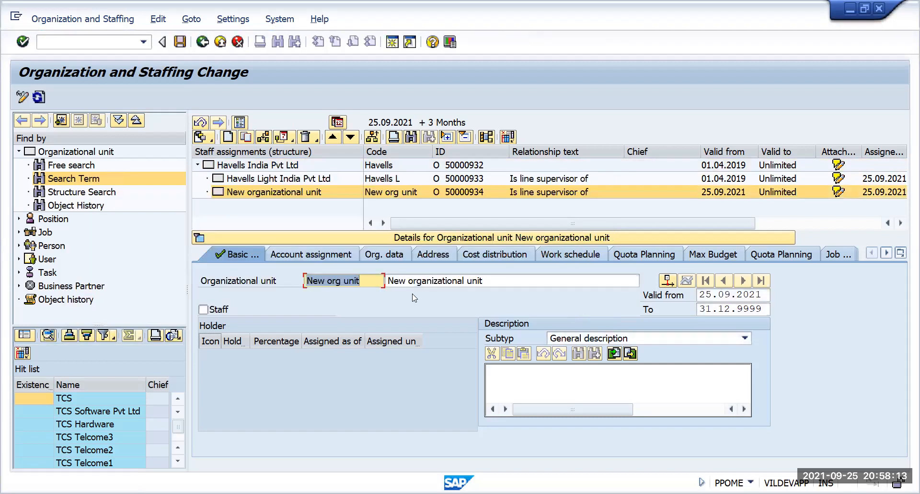
Give the second subordinate unit the code Havells S and the name Havells Software India Pvt Ltd
{"action": "key", "text": "BackSpace"}
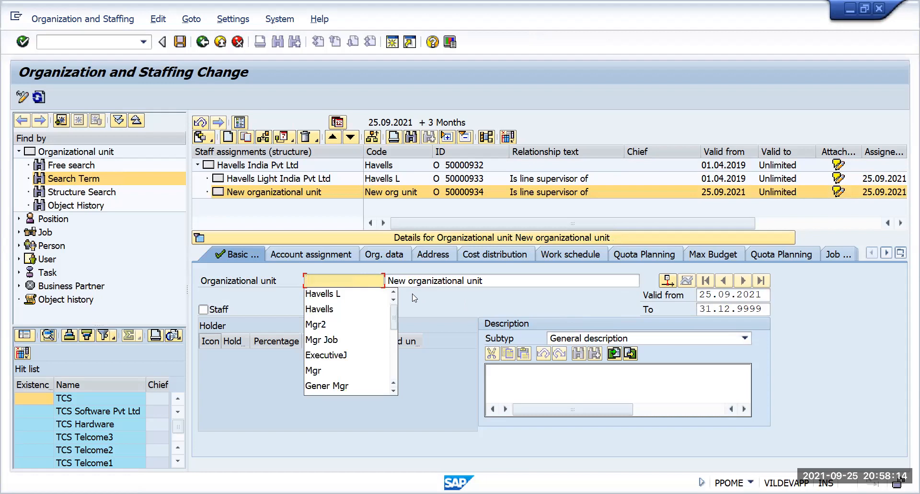
{"action": "left_click", "coordinate": [347, 294]}
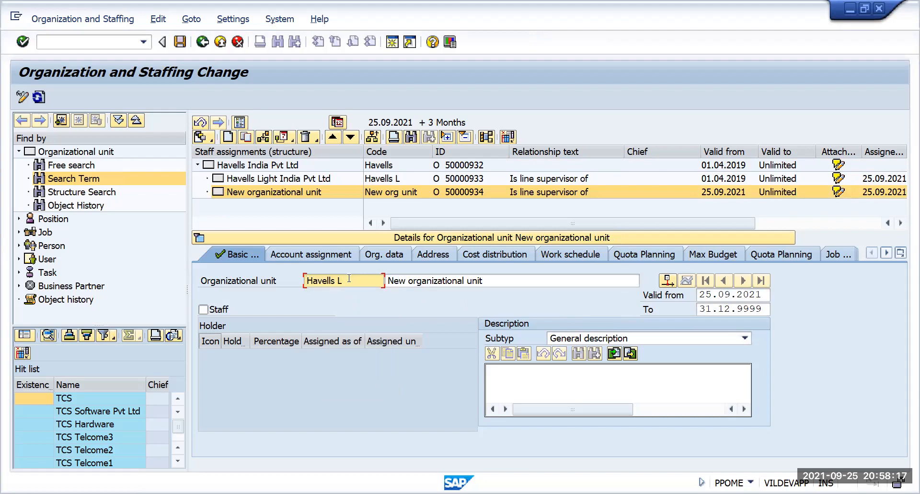
{"action": "key", "text": "BackSpace"}
{"action": "type", "text": "S"}
{"action": "left_click_drag", "start_coordinate": [509, 284], "coordinate": [371, 290]}
{"action": "key", "text": "BackSpace"}
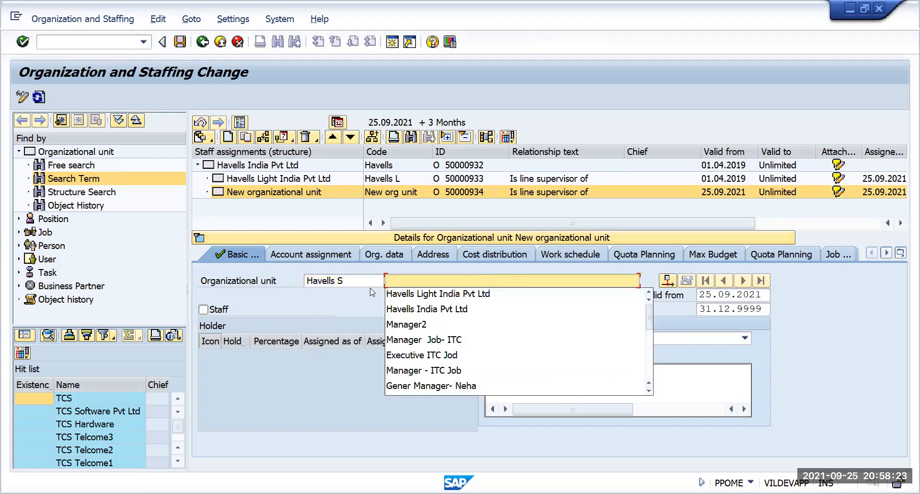
{"action": "left_click", "coordinate": [407, 299]}
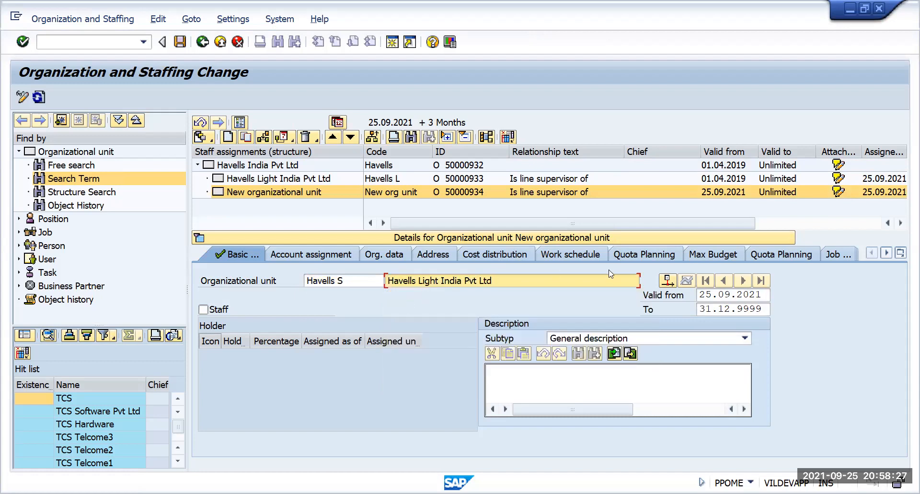
{"action": "key", "text": "BackSpace"}
{"action": "key", "text": "BackSpace"}
{"action": "key", "text": "BackSpace"}
{"action": "key", "text": "BackSpace"}
{"action": "key", "text": "BackSpace"}
{"action": "key", "text": "BackSpace"}
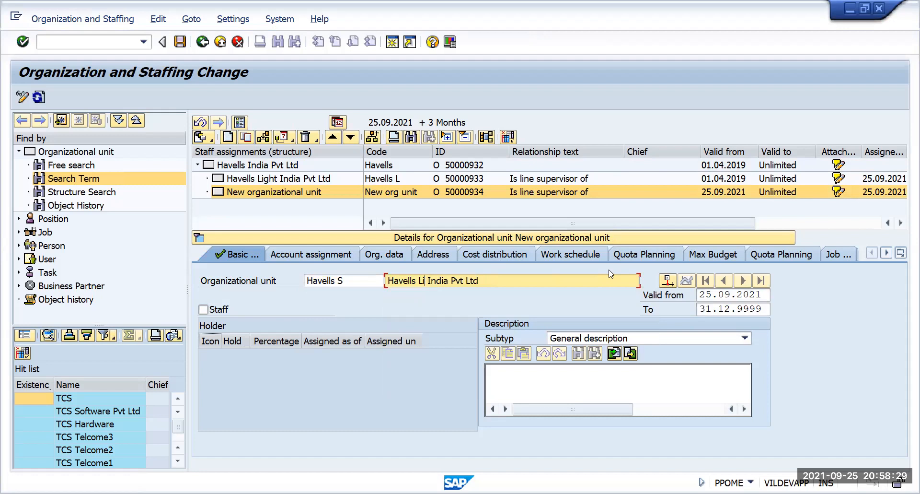
{"action": "type", "text": "S oftware"}
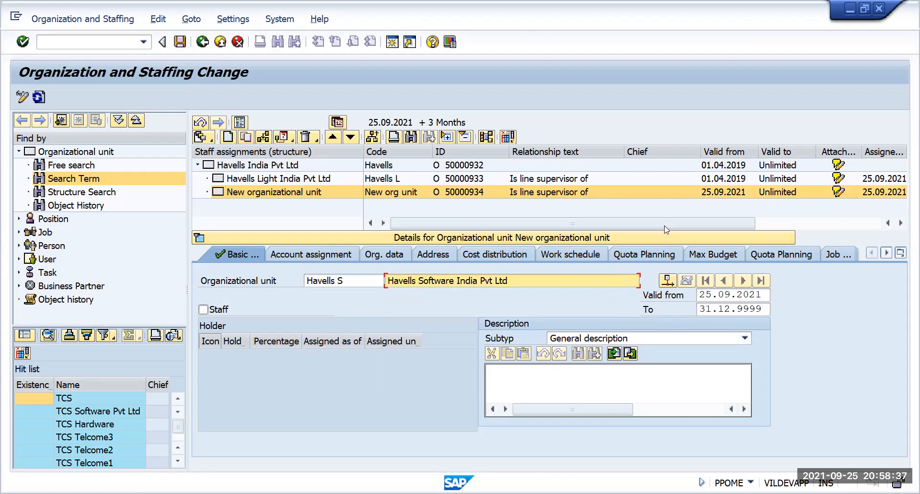
Set the Valid from date of the Havells Software India Pvt Ltd unit to 01.04.2019 and save it
{"action": "left_click", "coordinate": [760, 293]}
{"action": "double_click", "coordinate": [761, 293]}
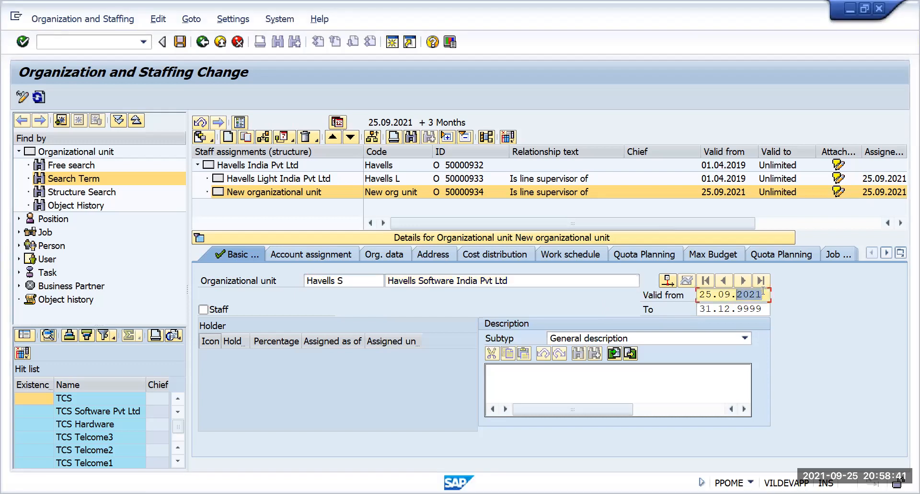
{"action": "key", "text": "BackSpace"}
{"action": "key", "text": "BackSpace"}
{"action": "key", "text": "BackSpace"}
{"action": "key", "text": "BackSpace"}
{"action": "key", "text": "BackSpace"}
{"action": "key", "text": "BackSpace"}
{"action": "key", "text": "BackSpace"}
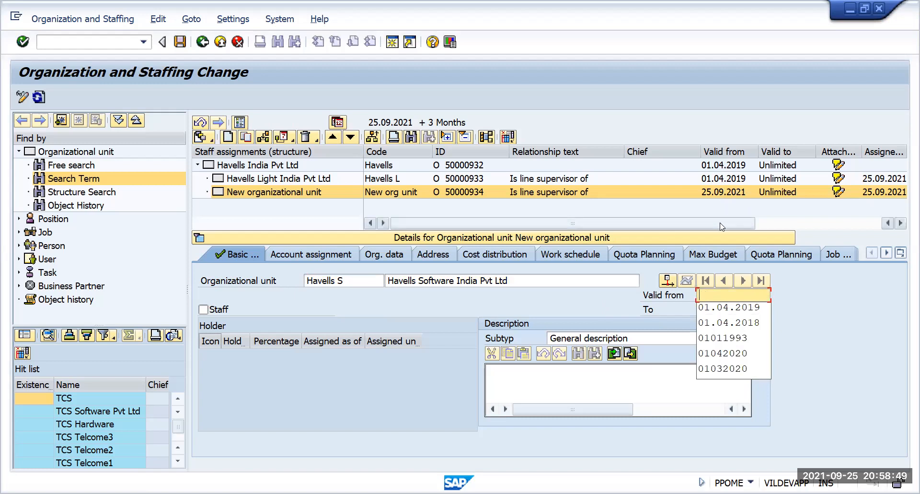
{"action": "left_click", "coordinate": [749, 307]}
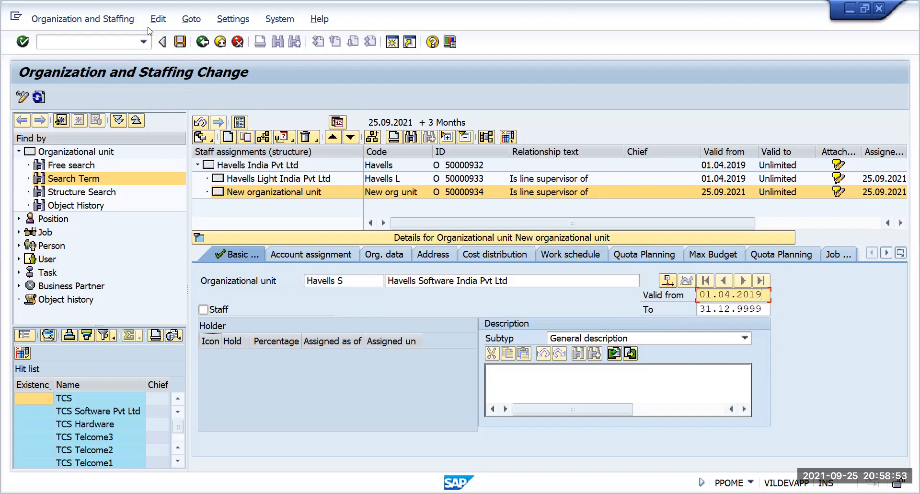
{"action": "left_click", "coordinate": [181, 42]}
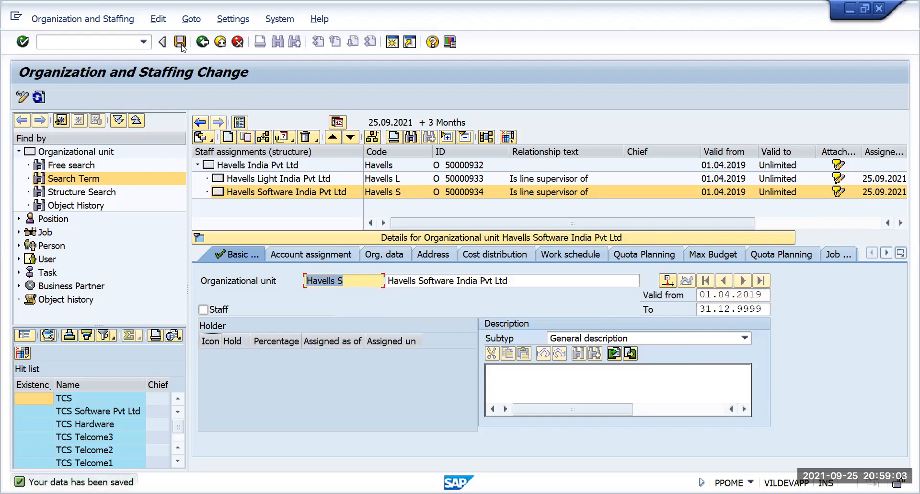
Collapse and re-expand Havells India Pvt Ltd to check the subordinate units in its structure
{"action": "left_click", "coordinate": [198, 165]}
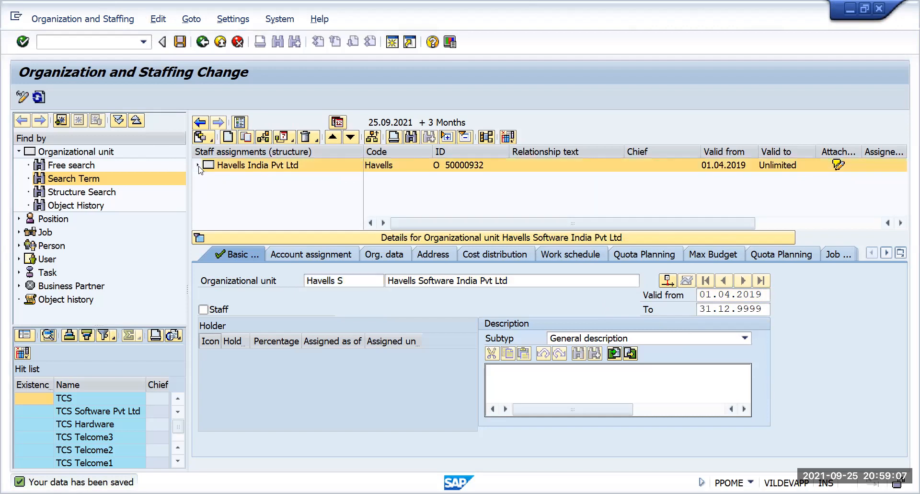
{"action": "left_click", "coordinate": [198, 165]}
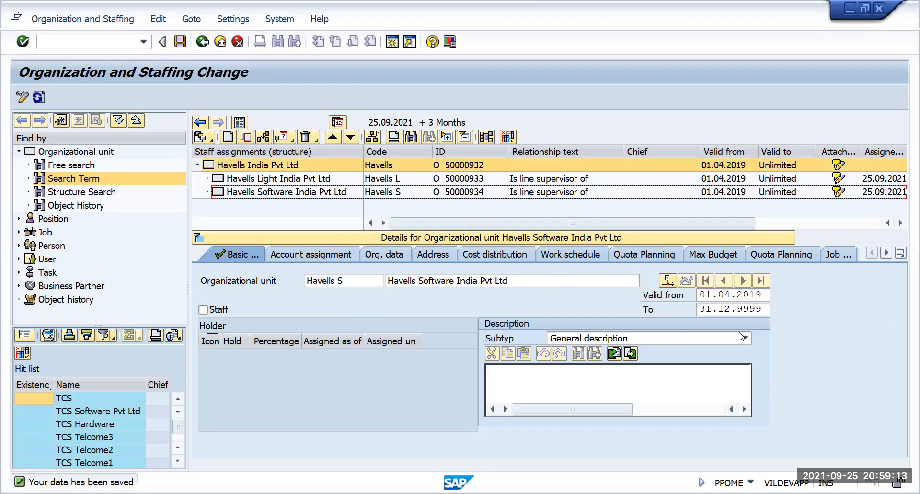
{"action": "key", "text": "alt+Tab"}
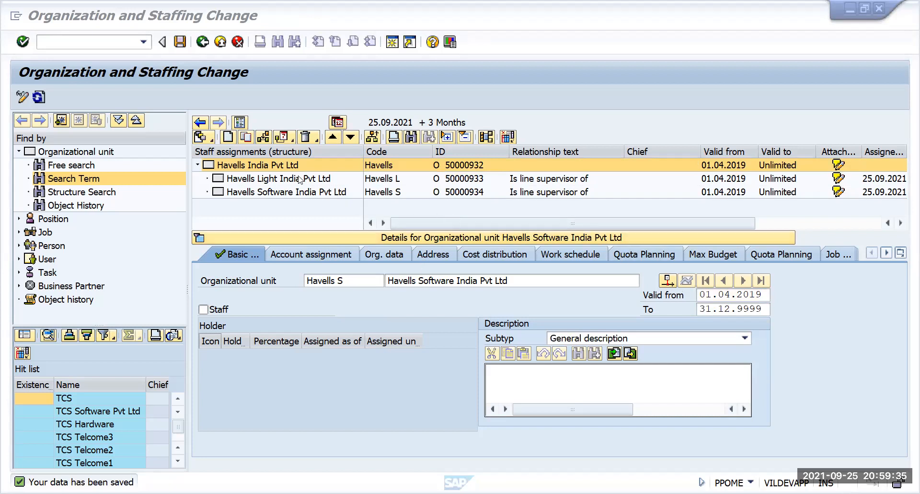
Create a subordinate organizational unit under Havells Light India Pvt Ltd with the relationship "Is line supervisor of"
{"action": "left_click", "coordinate": [284, 181]}
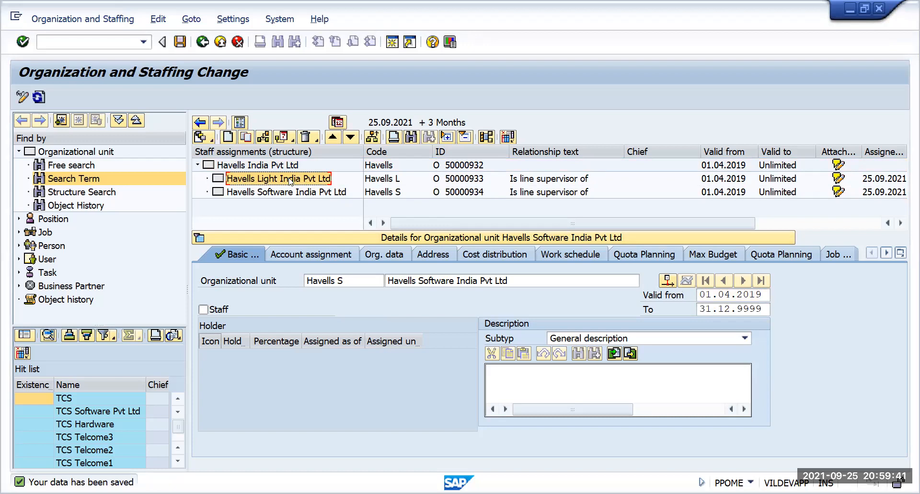
{"action": "left_click", "coordinate": [231, 138]}
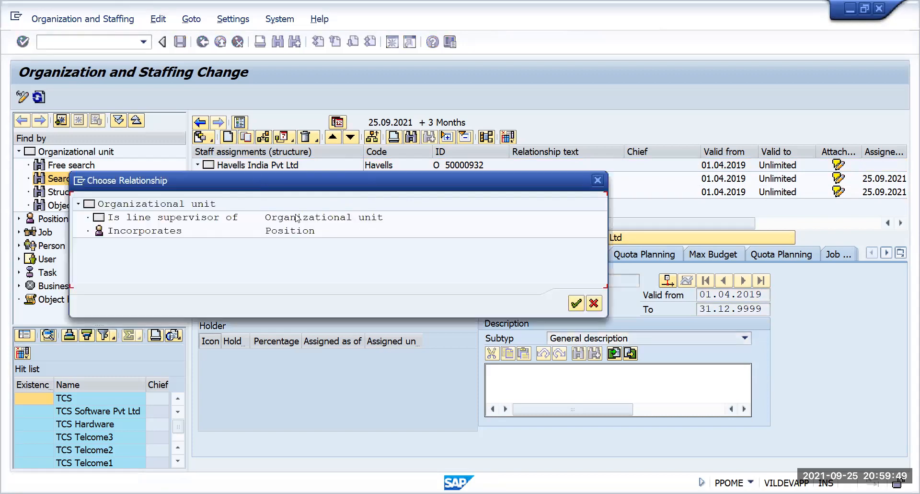
{"action": "left_click", "coordinate": [298, 219]}
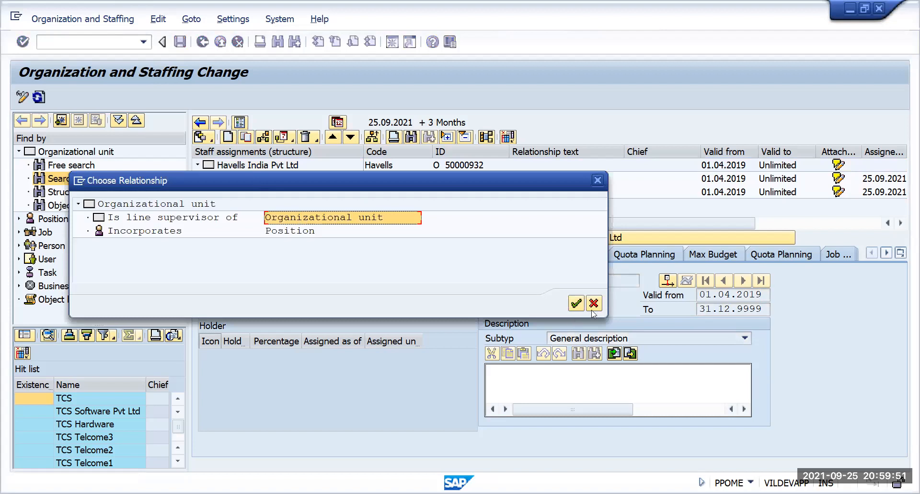
{"action": "left_click", "coordinate": [575, 303]}
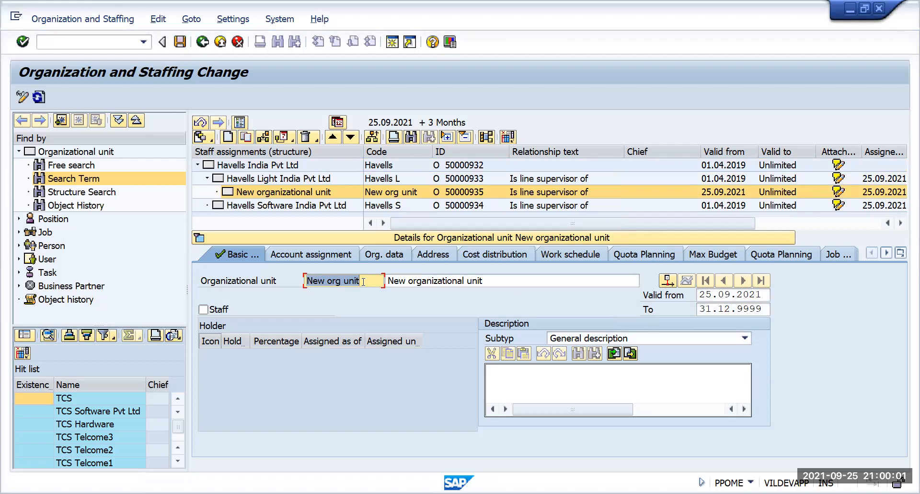
Set the code of the new organizational unit under Havells Light India Pvt Ltd to Havells DTR
{"action": "key", "text": "BackSpace"}
{"action": "left_click", "coordinate": [359, 293]}
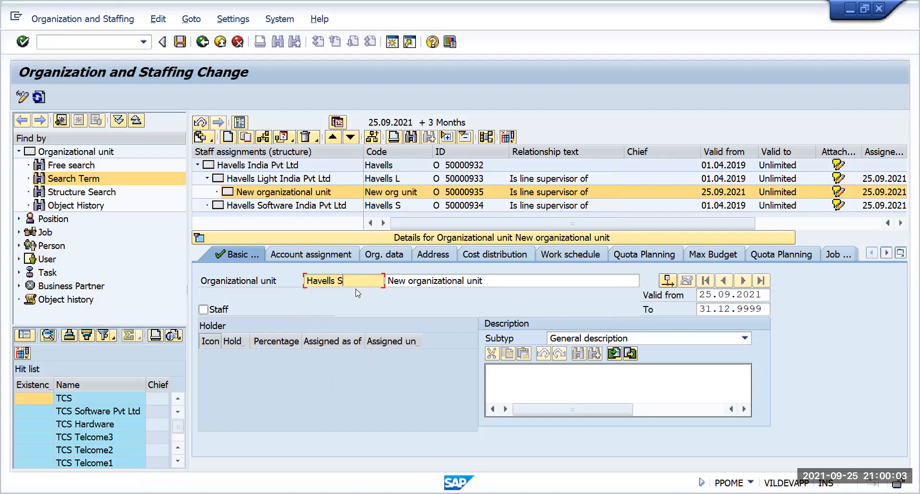
{"action": "key", "text": "BackSpace"}
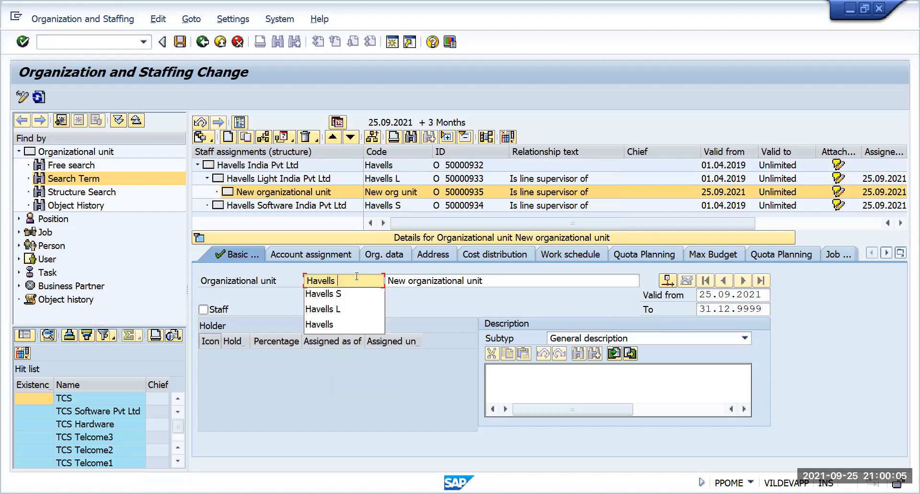
{"action": "type", "text": "DPR"}
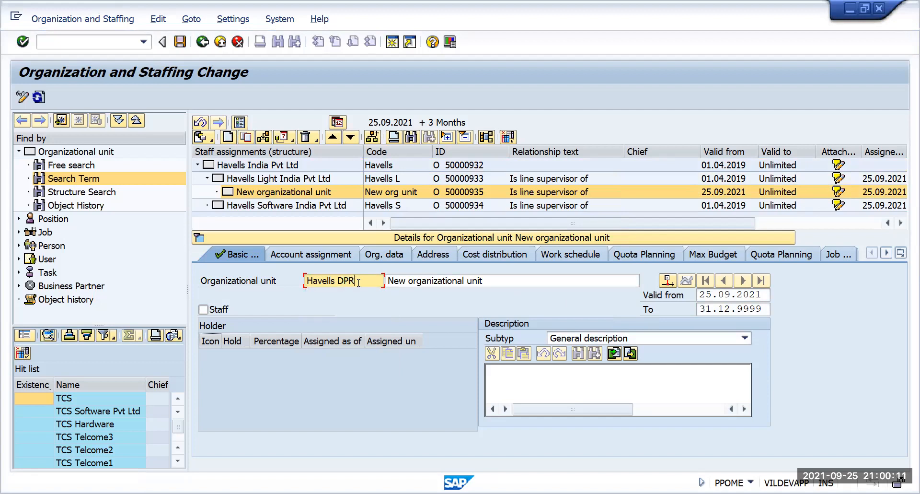
{"action": "key", "text": "BackSpace"}
{"action": "key", "text": "BackSpace"}
{"action": "type", "text": "TR"}
Name the new organizational unit Havells DTR India Pvt Ltd, reusing the Havells Light India Pvt Ltd entry with Light replaced by DTR
{"action": "left_click", "coordinate": [519, 281]}
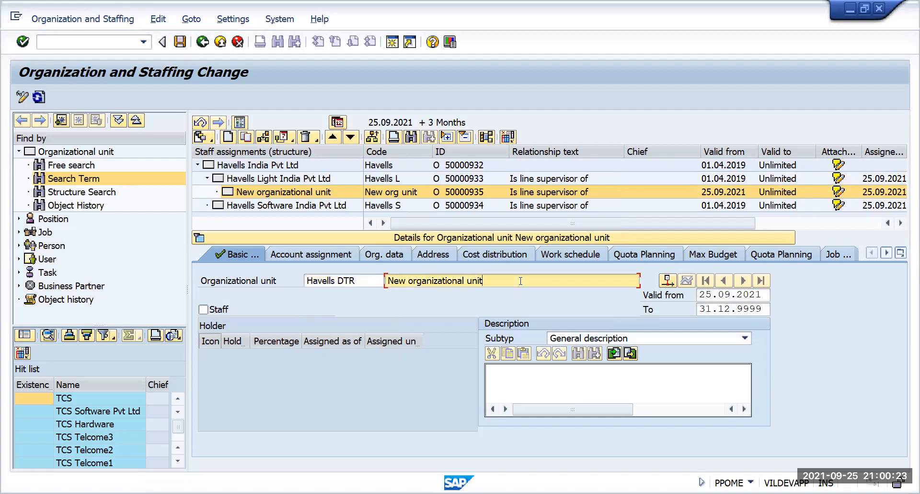
{"action": "key", "text": "BackSpace"}
{"action": "key", "text": "BackSpace"}
{"action": "key", "text": "BackSpace"}
{"action": "key", "text": "BackSpace"}
{"action": "key", "text": "BackSpace"}
{"action": "key", "text": "BackSpace"}
{"action": "key", "text": "BackSpace"}
{"action": "key", "text": "BackSpace"}
{"action": "key", "text": "BackSpace"}
{"action": "key", "text": "BackSpace"}
{"action": "key", "text": "BackSpace"}
{"action": "key", "text": "BackSpace"}
{"action": "key", "text": "BackSpace"}
{"action": "key", "text": "BackSpace"}
{"action": "key", "text": "BackSpace"}
{"action": "key", "text": "BackSpace"}
{"action": "key", "text": "BackSpace"}
{"action": "key", "text": "BackSpace"}
{"action": "key", "text": "BackSpace"}
{"action": "key", "text": "BackSpace"}
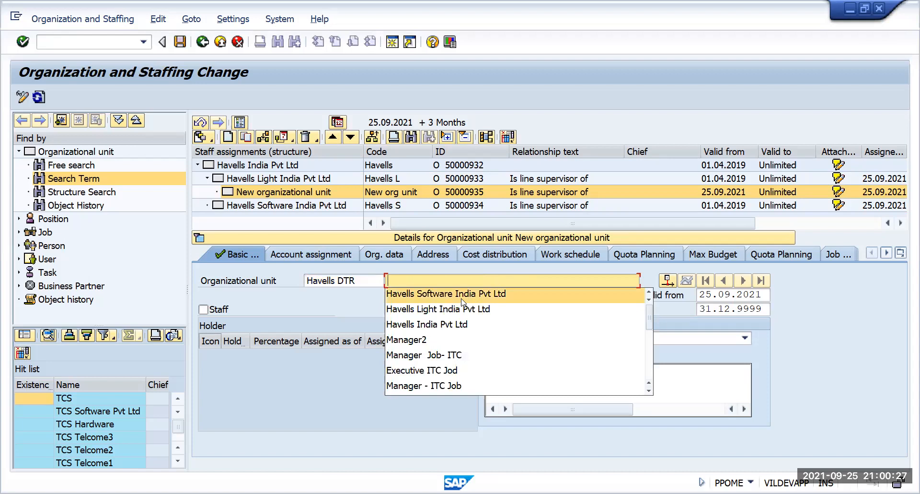
{"action": "left_click", "coordinate": [429, 309]}
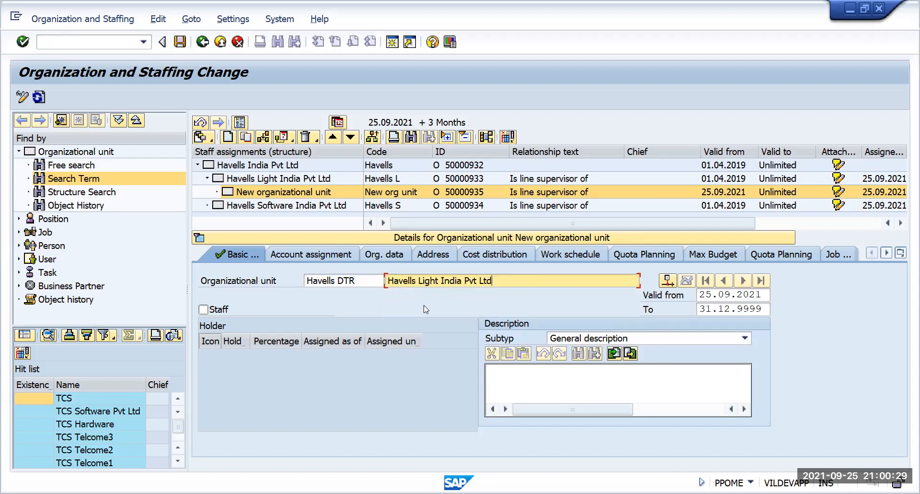
{"action": "left_click", "coordinate": [356, 280]}
{"action": "left_click_drag", "start_coordinate": [355, 281], "coordinate": [338, 287]}
{"action": "key", "text": "ctrl+c"}
{"action": "left_click", "coordinate": [337, 286]}
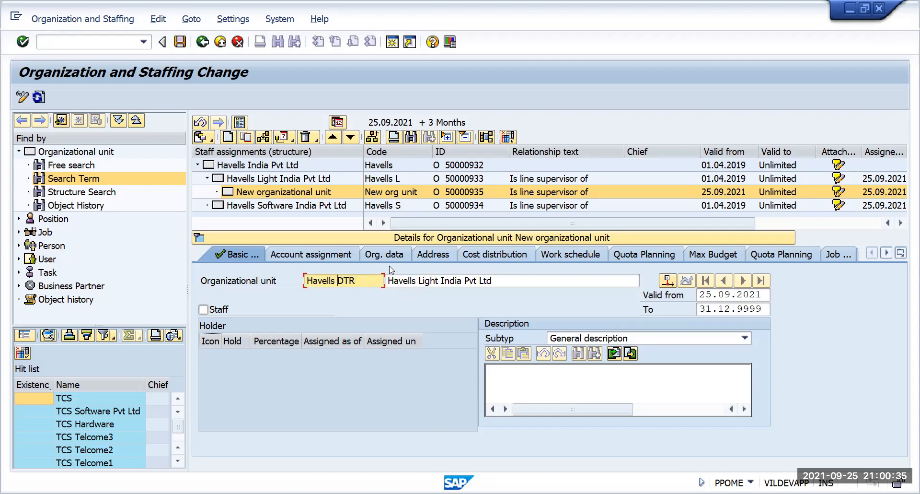
{"action": "left_click_drag", "start_coordinate": [418, 281], "coordinate": [438, 285]}
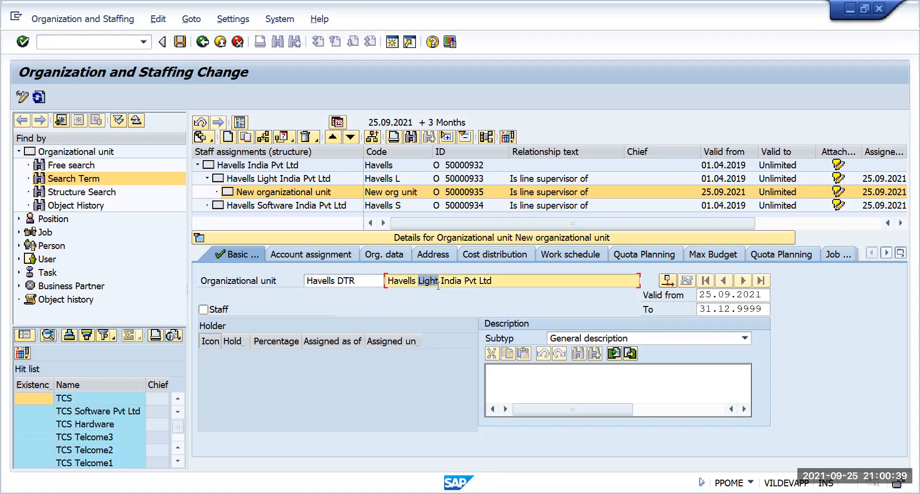
{"action": "key", "text": "ctrl+v"}
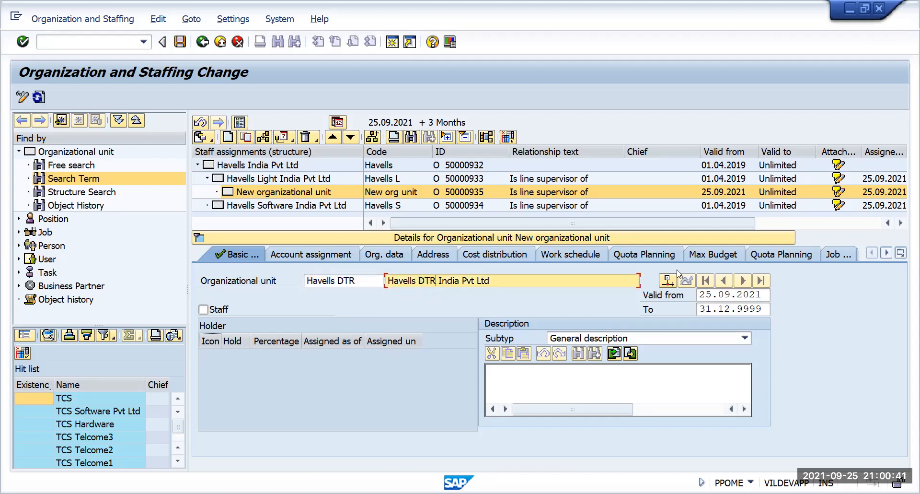
Set the Valid from date of the Havells DTR India Pvt Ltd unit to 01.04.2019 and save it
{"action": "left_click", "coordinate": [762, 289]}
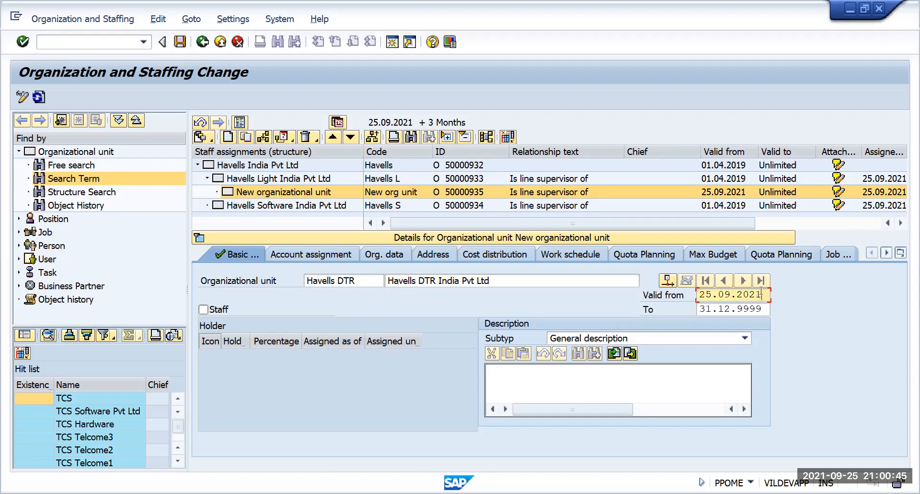
{"action": "left_click_drag", "start_coordinate": [762, 293], "coordinate": [697, 301]}
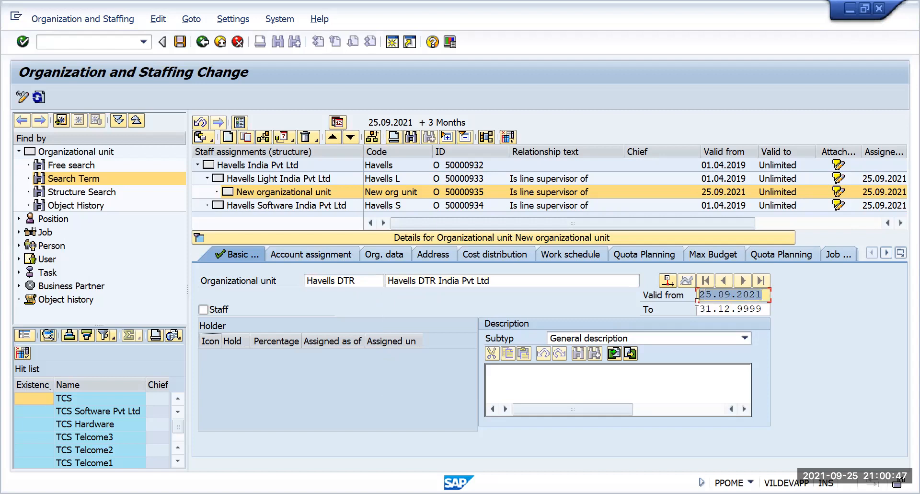
{"action": "key", "text": "BackSpace"}
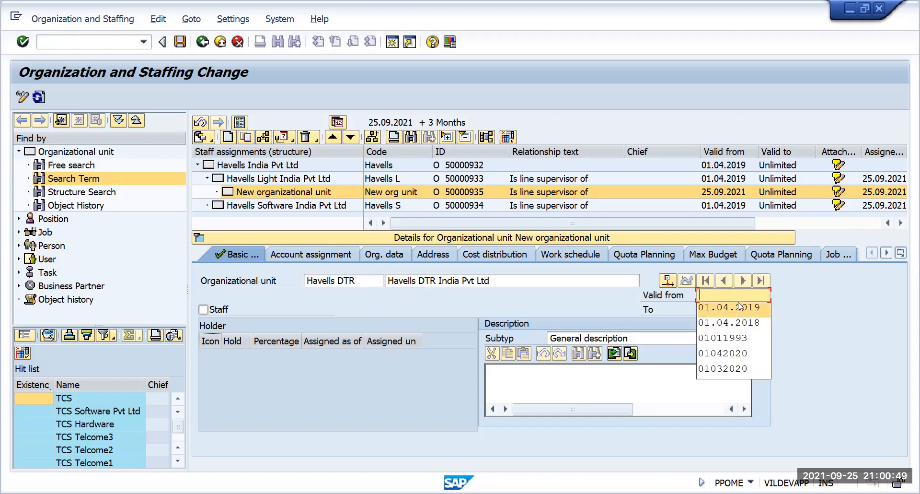
{"action": "left_click", "coordinate": [729, 306]}
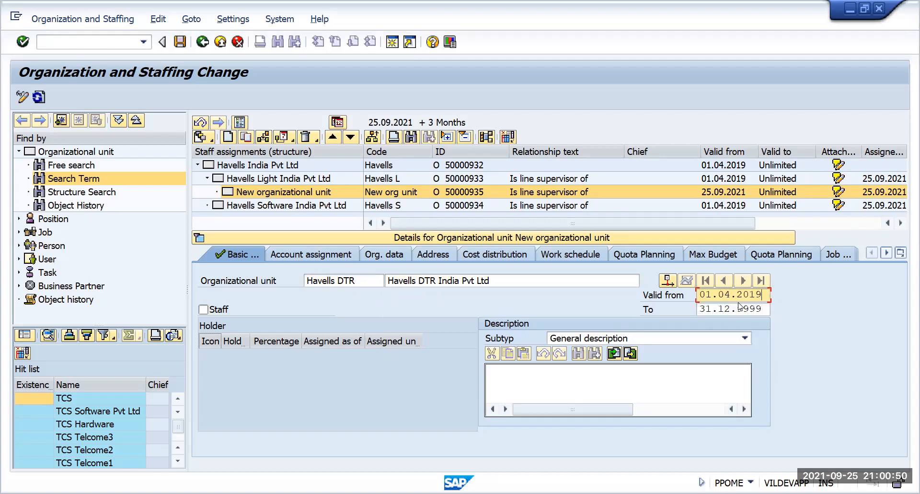
{"action": "left_click", "coordinate": [179, 42]}
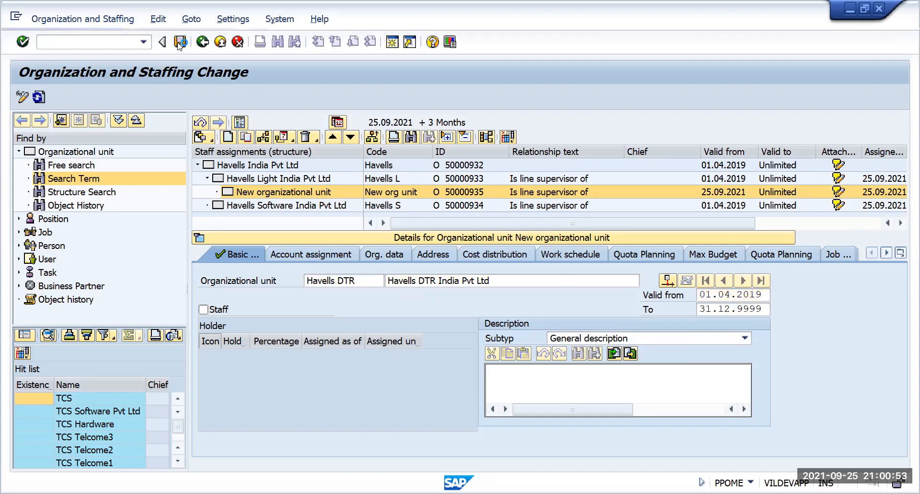
Collapse and re-expand Havells Light India Pvt Ltd to check the subordinate unit beneath it
{"action": "left_click", "coordinate": [209, 179]}
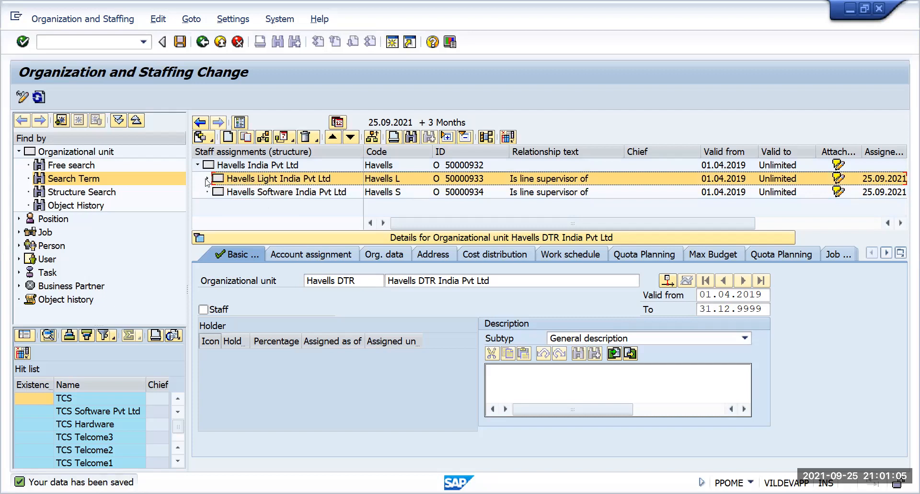
{"action": "left_click", "coordinate": [207, 179]}
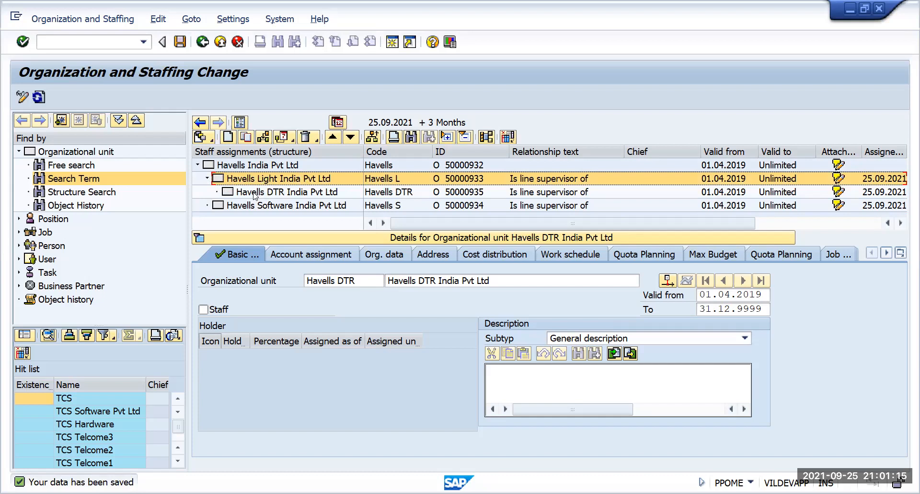
{"action": "left_click", "coordinate": [255, 179]}
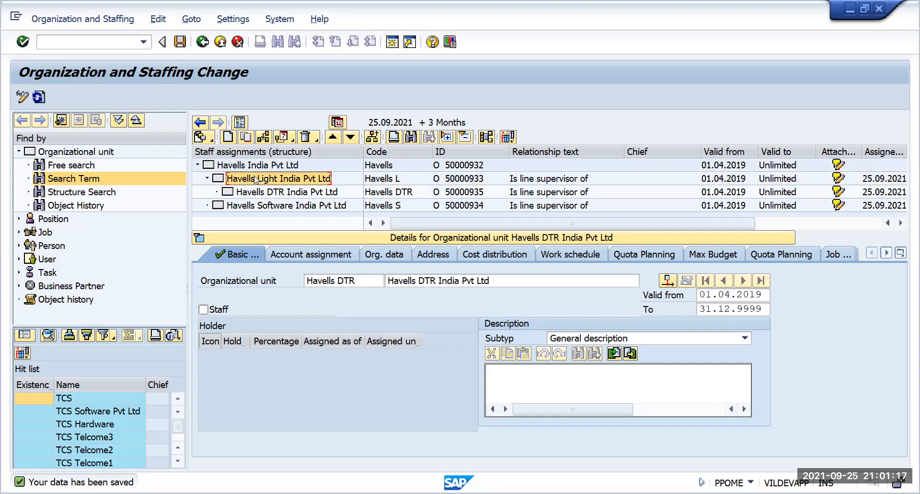
Create three copies of the Havells DTR India Pvt Ltd unit under Havells Light India Pvt Ltd
{"action": "left_click", "coordinate": [256, 193]}
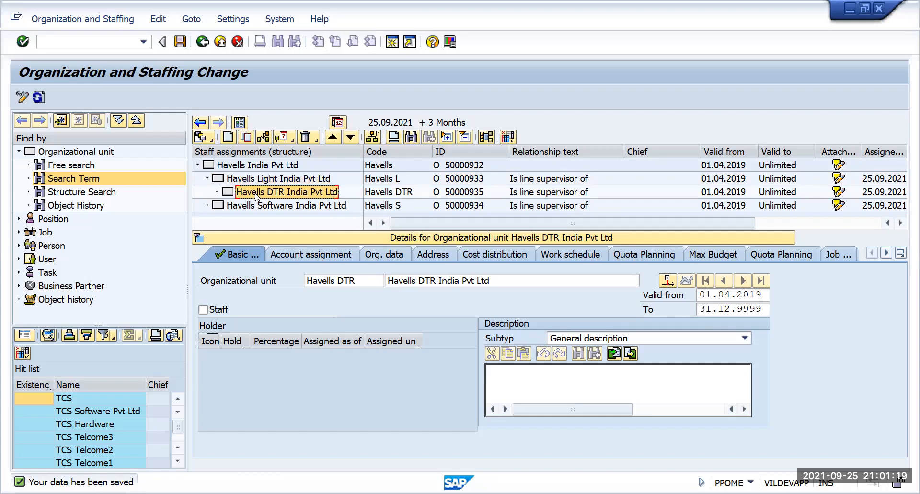
{"action": "left_click", "coordinate": [247, 139]}
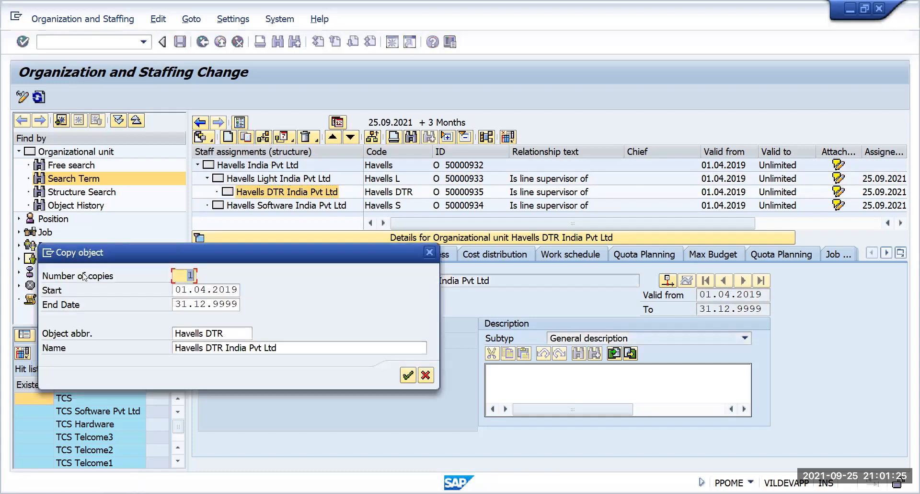
{"action": "type", "text": "3"}
{"action": "left_click", "coordinate": [408, 374]}
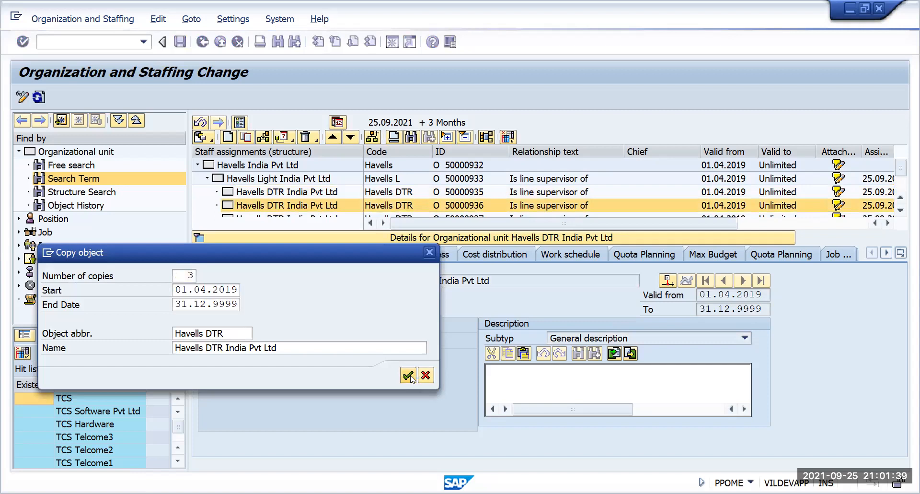
Hide the unit details area to show the full structure and save the copied units
{"action": "left_click", "coordinate": [199, 238]}
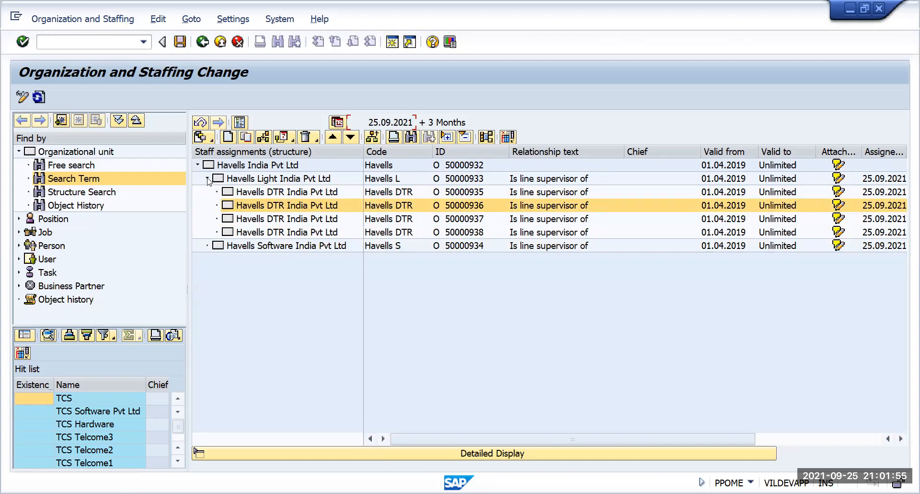
{"action": "left_click", "coordinate": [177, 45]}
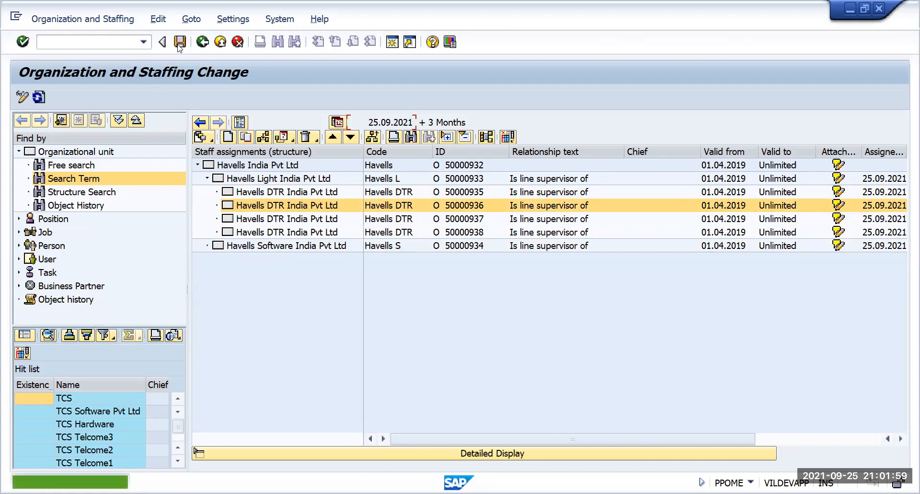
Collapse and re-expand Havells Light India Pvt Ltd to review each level of the Havells India Pvt Ltd structure
{"action": "left_click", "coordinate": [208, 179]}
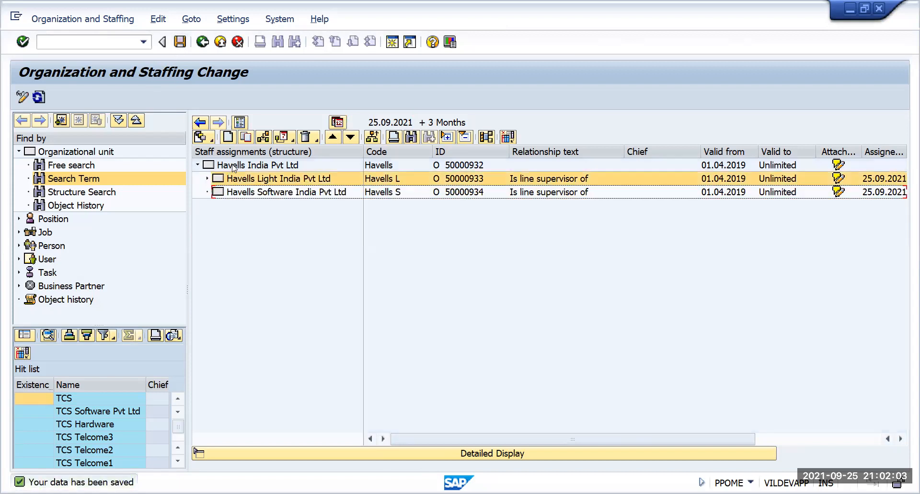
{"action": "left_click", "coordinate": [234, 167]}
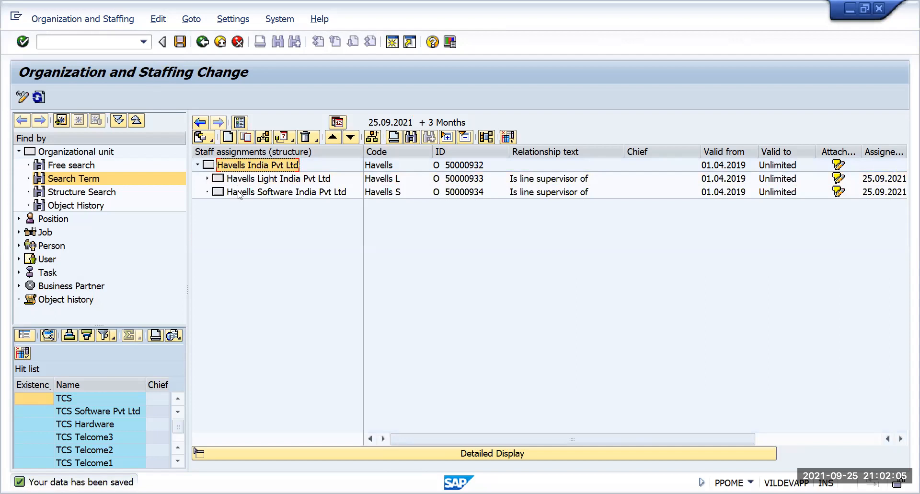
{"action": "left_click", "coordinate": [238, 181]}
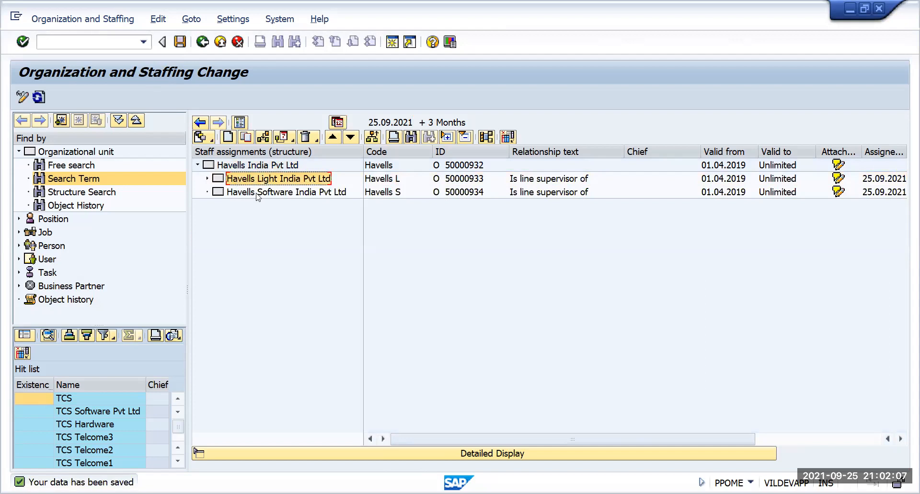
{"action": "left_click", "coordinate": [254, 193]}
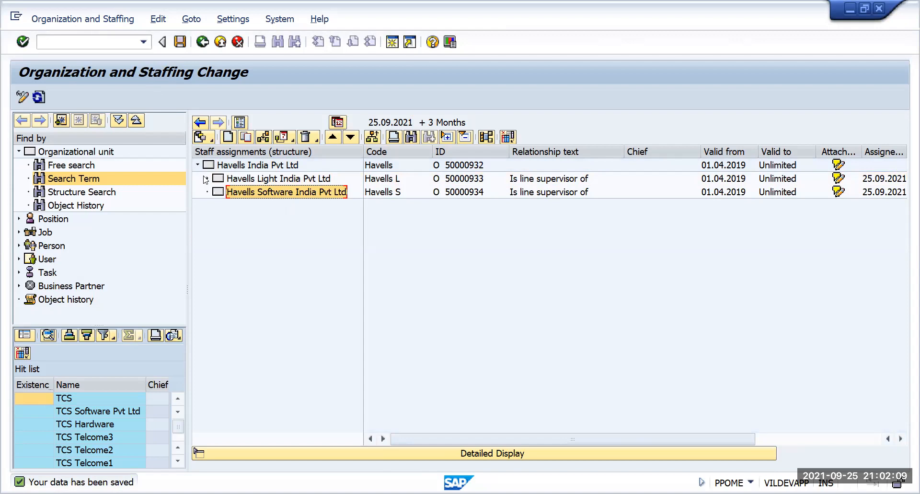
{"action": "left_click", "coordinate": [207, 179]}
{"action": "left_click", "coordinate": [249, 196]}
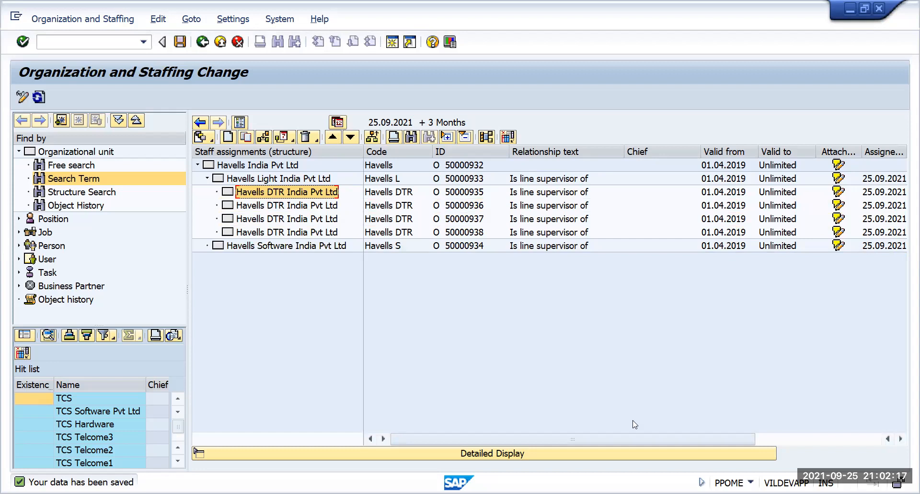
Narrow the Chief and Relationship text columns of the staff assignments structure
{"action": "key", "text": "alt+Tab"}
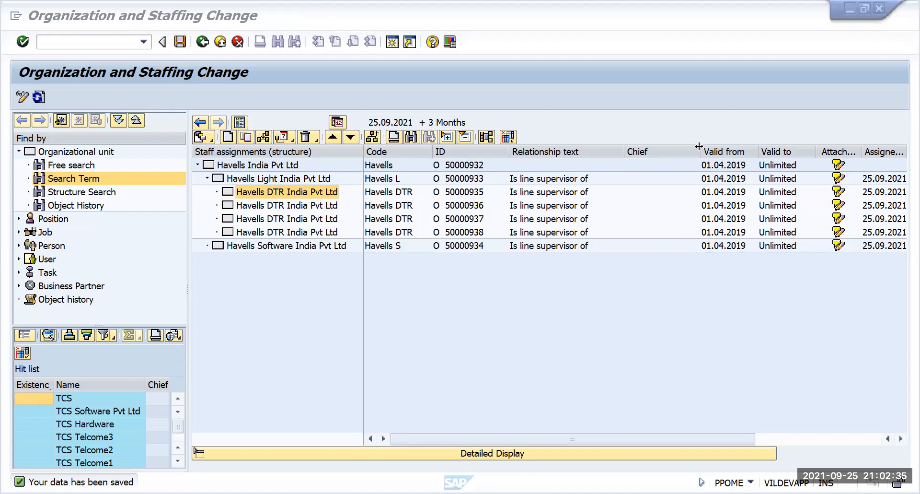
{"action": "left_click_drag", "start_coordinate": [699, 147], "coordinate": [659, 151]}
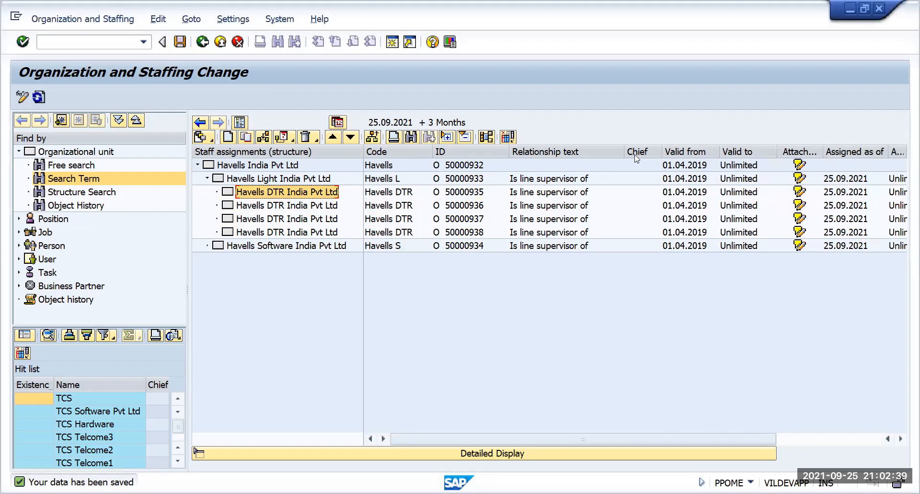
{"action": "left_click_drag", "start_coordinate": [625, 149], "coordinate": [605, 164]}
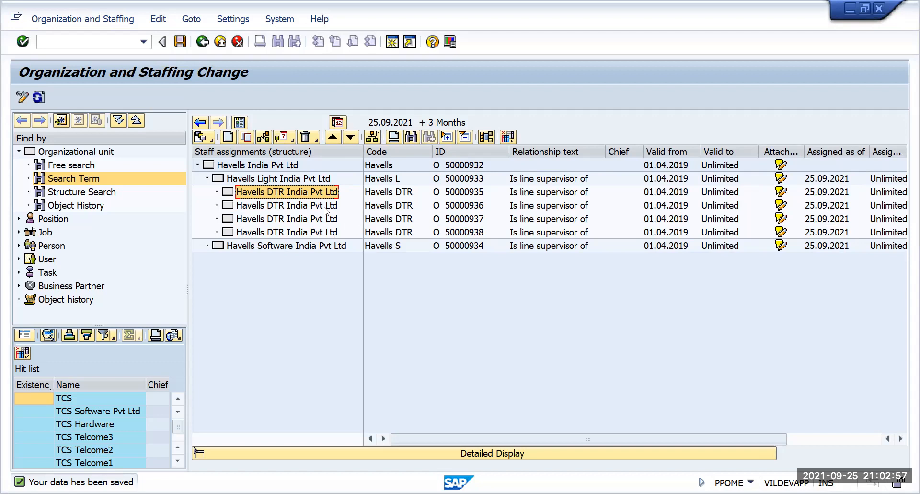
Save the organizational structure again and check the details of the save message
{"action": "left_click", "coordinate": [309, 232]}
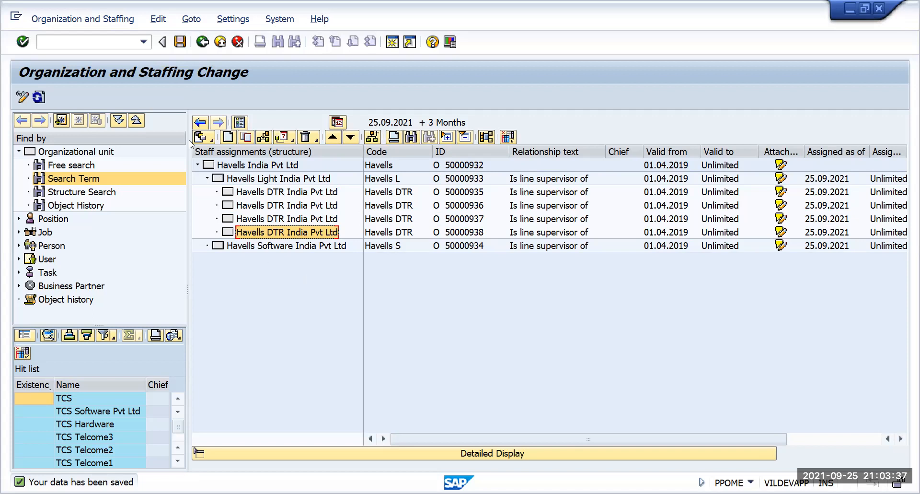
{"action": "left_click", "coordinate": [181, 42]}
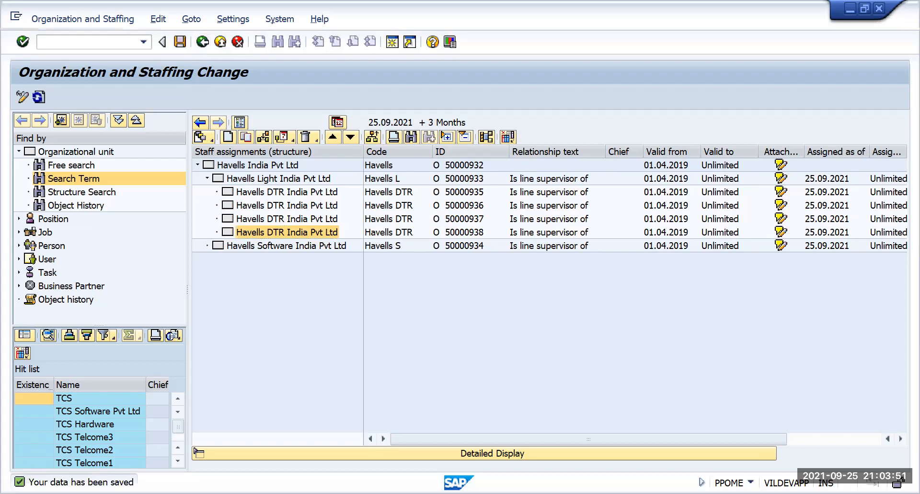
{"action": "left_click", "coordinate": [81, 482]}
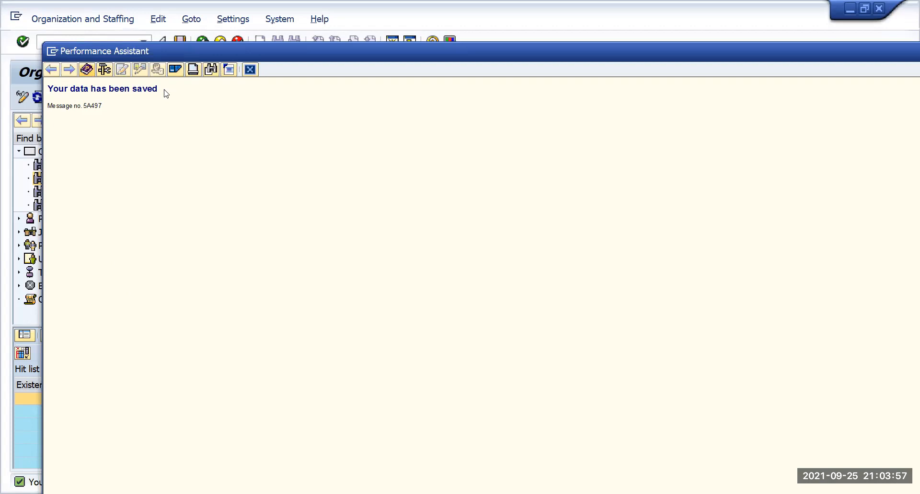
{"action": "left_click", "coordinate": [250, 69]}
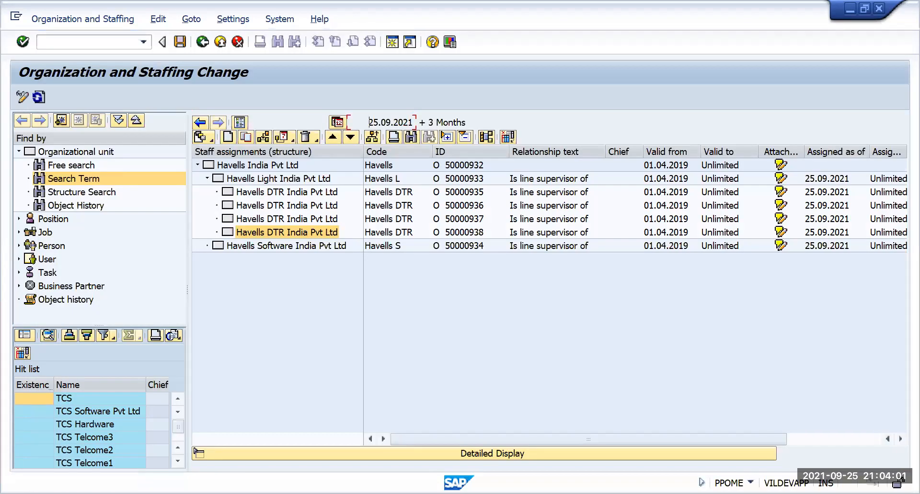
{"action": "left_click", "coordinate": [181, 46]}
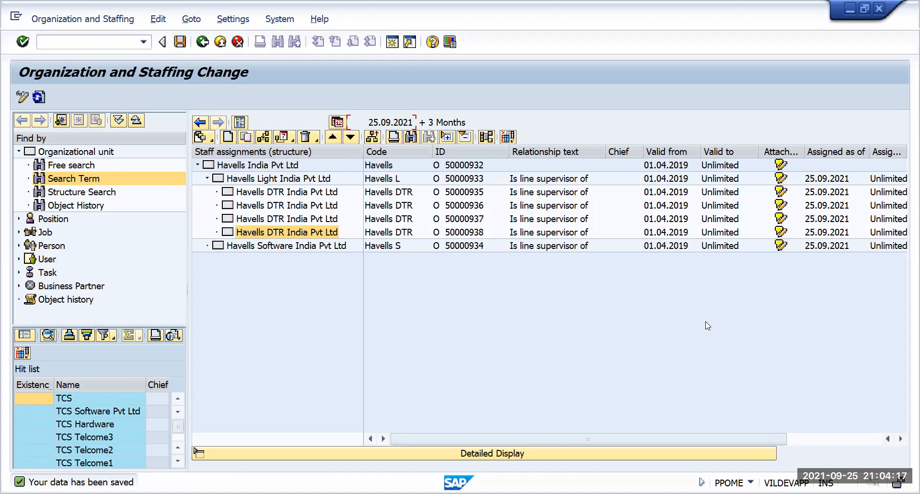
Return to the SAP Easy Access screen and reopen organization and staffing maintenance with transaction PPOME
{"action": "left_click", "coordinate": [203, 42]}
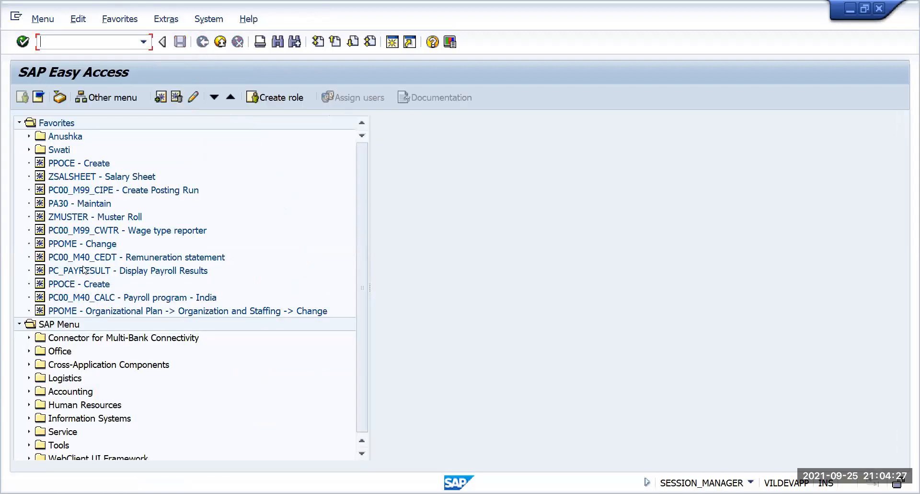
{"action": "left_click", "coordinate": [142, 42]}
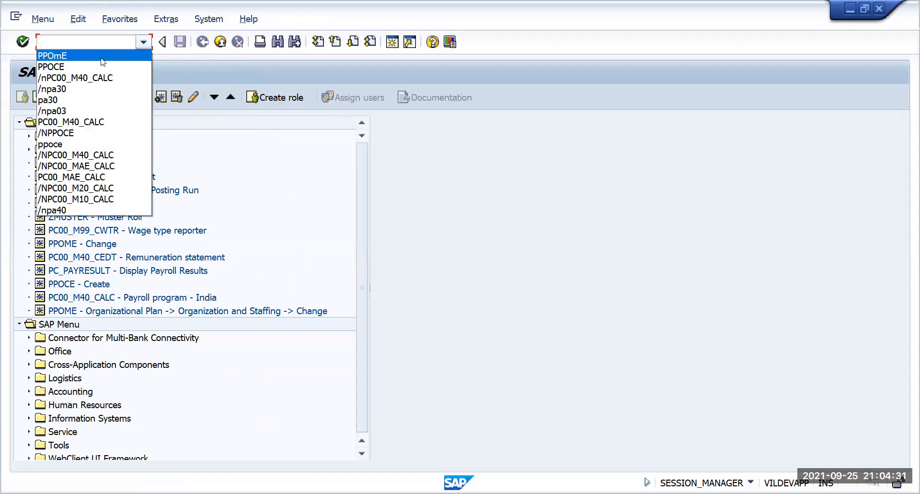
{"action": "left_click", "coordinate": [102, 56]}
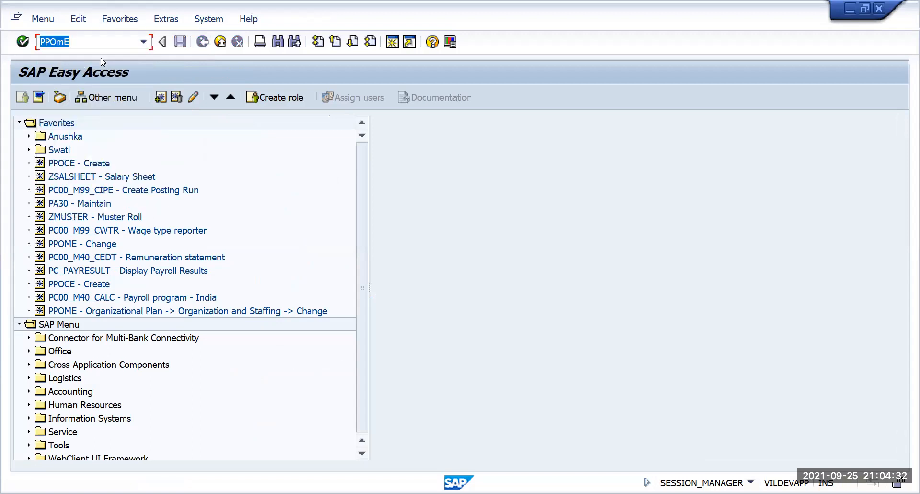
{"action": "left_click", "coordinate": [23, 42]}
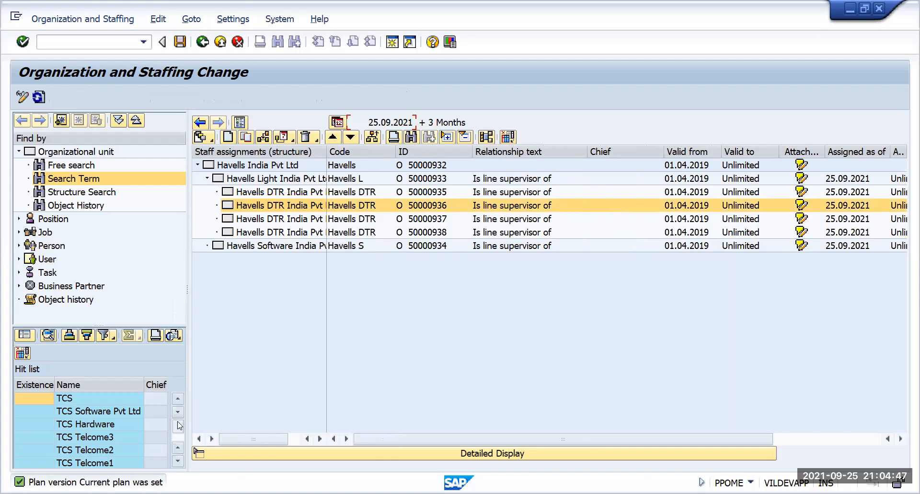
{"action": "scroll", "coordinate": [182, 431], "scroll_direction": "down", "scroll_amount": 1}
{"action": "scroll", "coordinate": [126, 432], "scroll_direction": "up", "scroll_amount": 1}
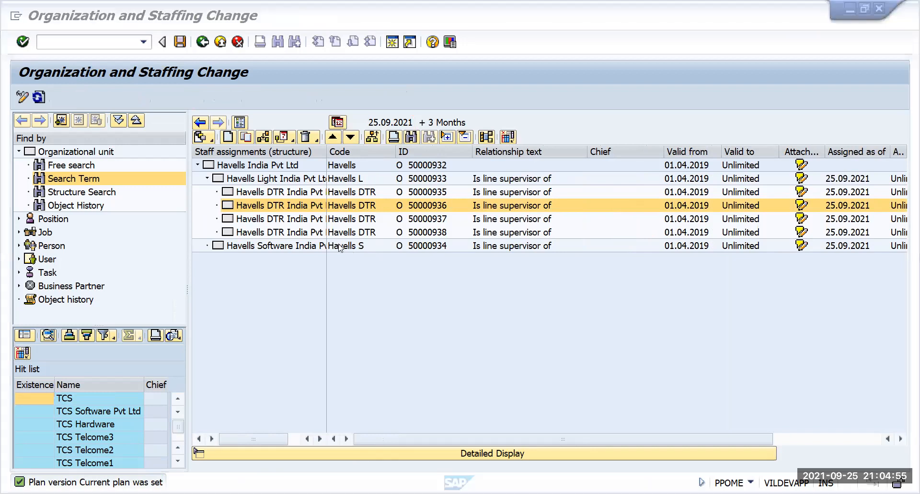
Rename the last Havells DTR unit under Havells Light India Pvt Ltd with code Havells FI and name Havells FI India Pvt Ltd
{"action": "left_click", "coordinate": [276, 235]}
{"action": "double_click", "coordinate": [276, 232]}
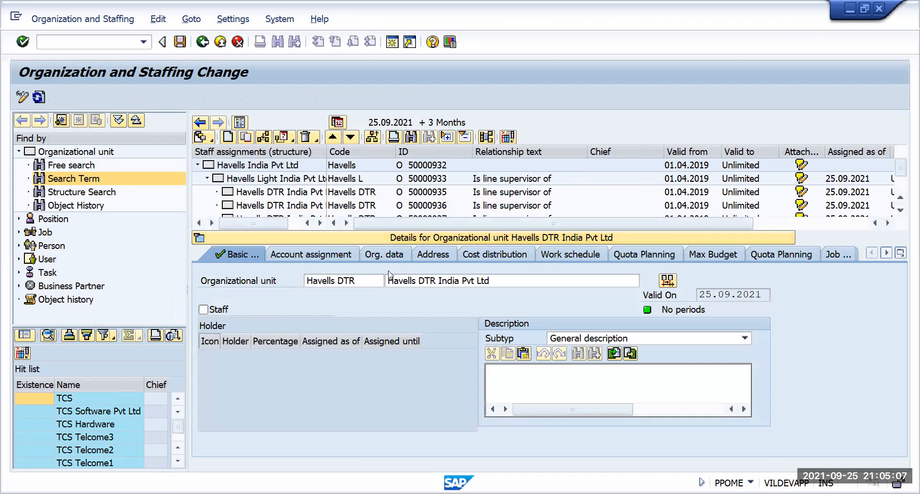
{"action": "left_click", "coordinate": [369, 281]}
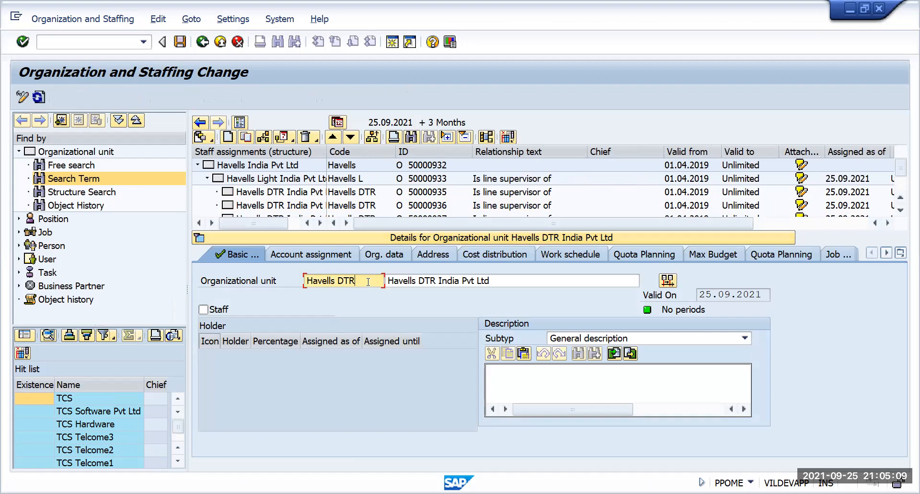
{"action": "key", "text": "BackSpace"}
{"action": "key", "text": "BackSpace"}
{"action": "key", "text": "BackSpace"}
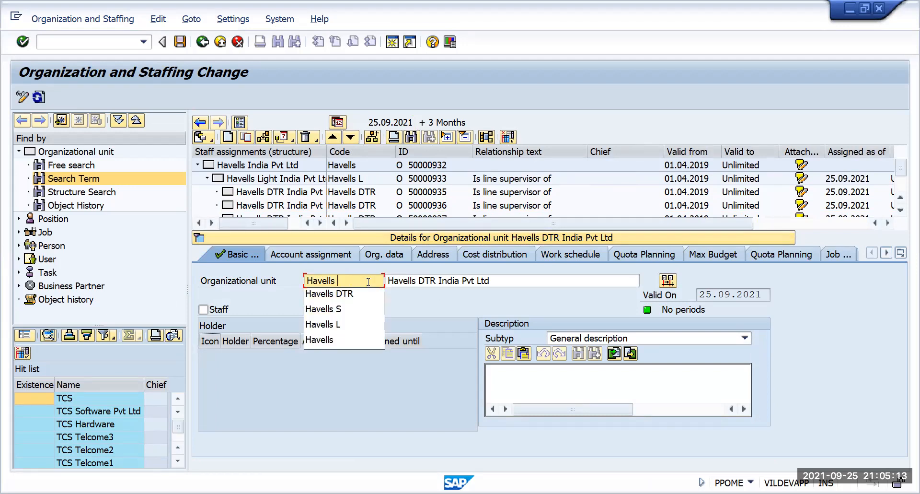
{"action": "type", "text": "FI"}
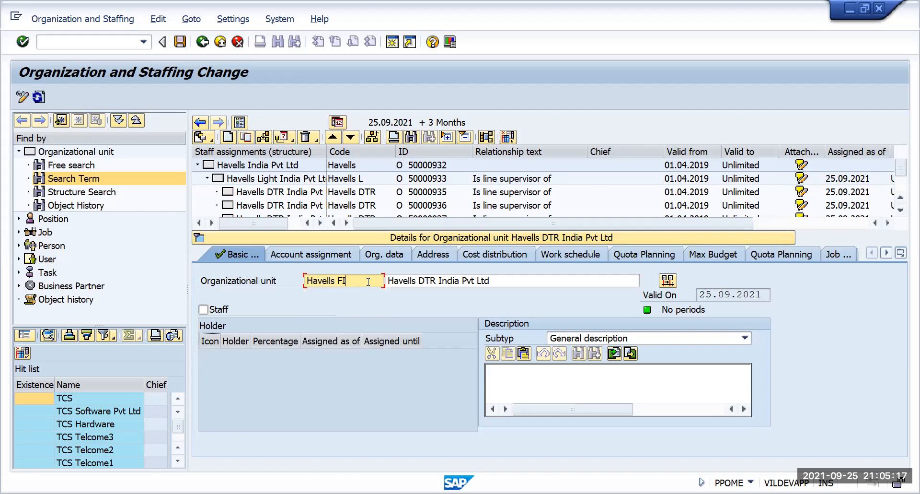
{"action": "left_click", "coordinate": [435, 281]}
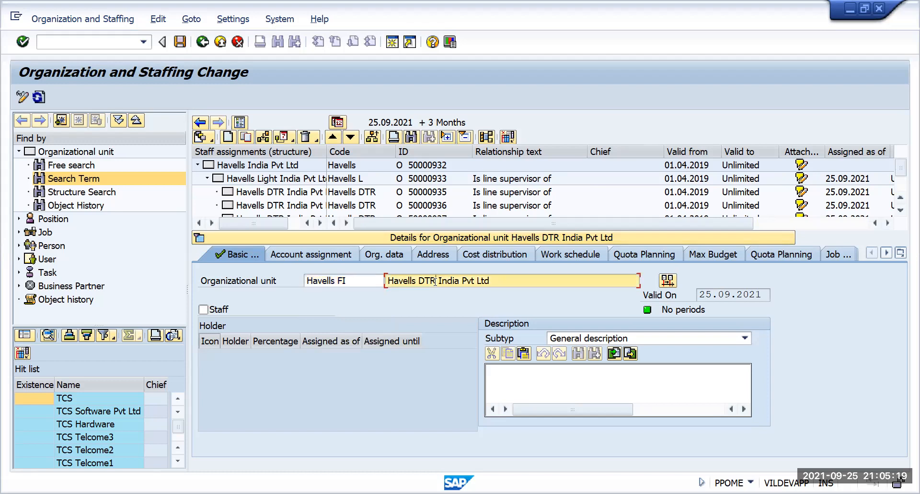
{"action": "left_click_drag", "start_coordinate": [436, 281], "coordinate": [419, 281]}
{"action": "type", "text": "FI"}
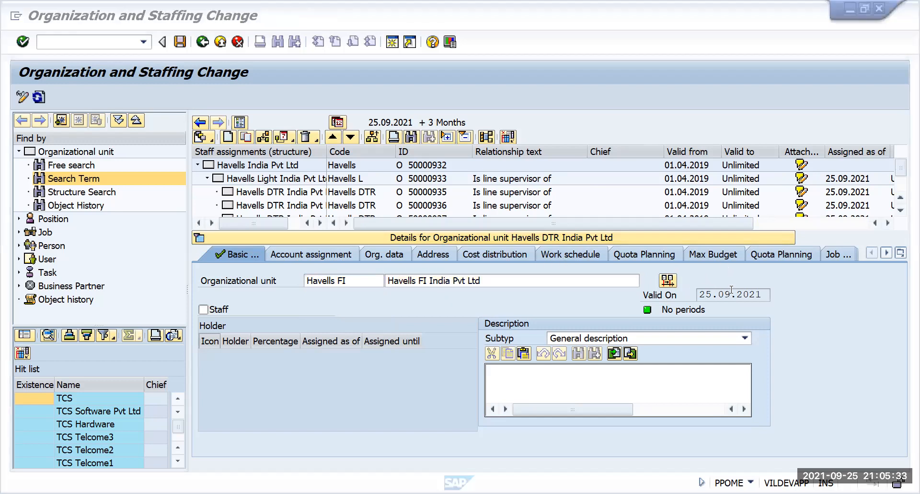
Set the Havells FI unit's valid-from date to 01.04.2019 and hide the unit details
{"action": "left_click", "coordinate": [668, 282]}
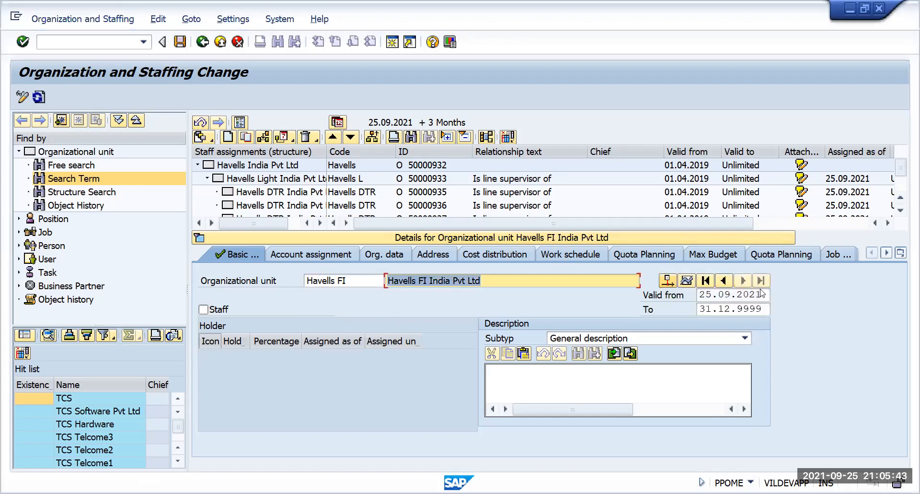
{"action": "left_click", "coordinate": [670, 279]}
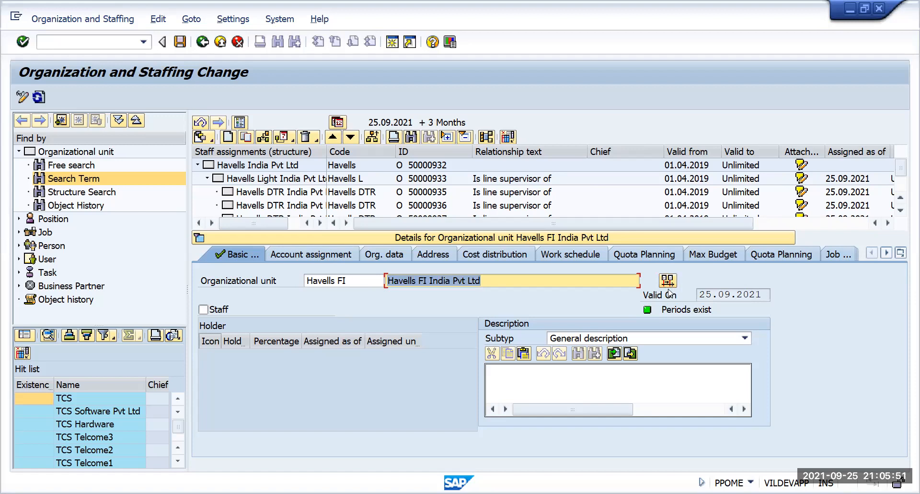
{"action": "left_click", "coordinate": [668, 280]}
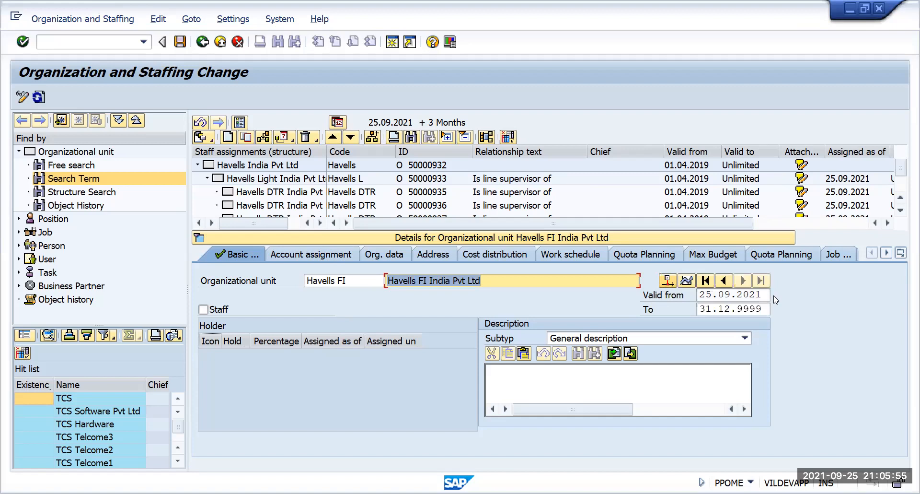
{"action": "left_click_drag", "start_coordinate": [762, 294], "coordinate": [700, 294]}
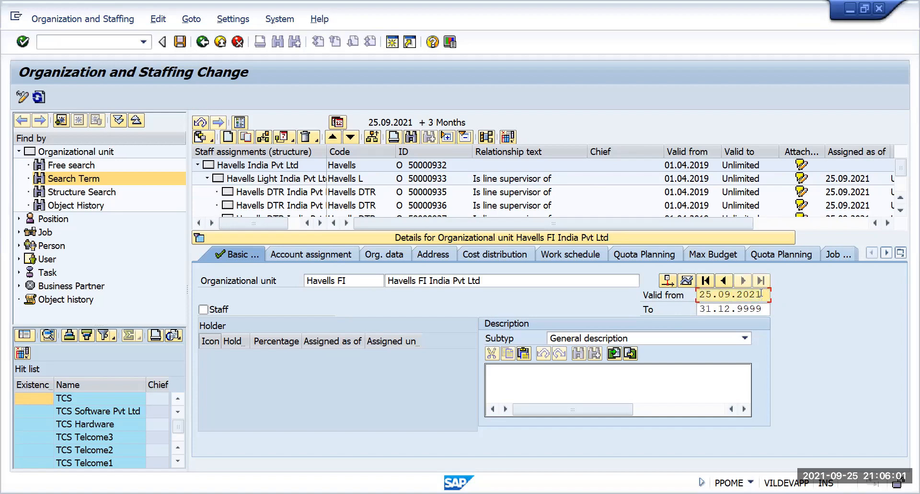
{"action": "left_click_drag", "start_coordinate": [761, 293], "coordinate": [695, 300]}
{"action": "type", "text": "0"}
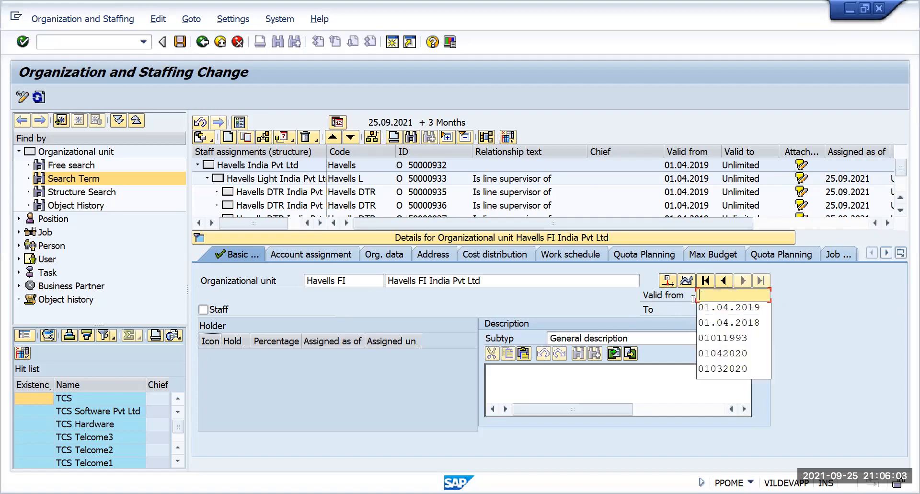
{"action": "left_click", "coordinate": [714, 309]}
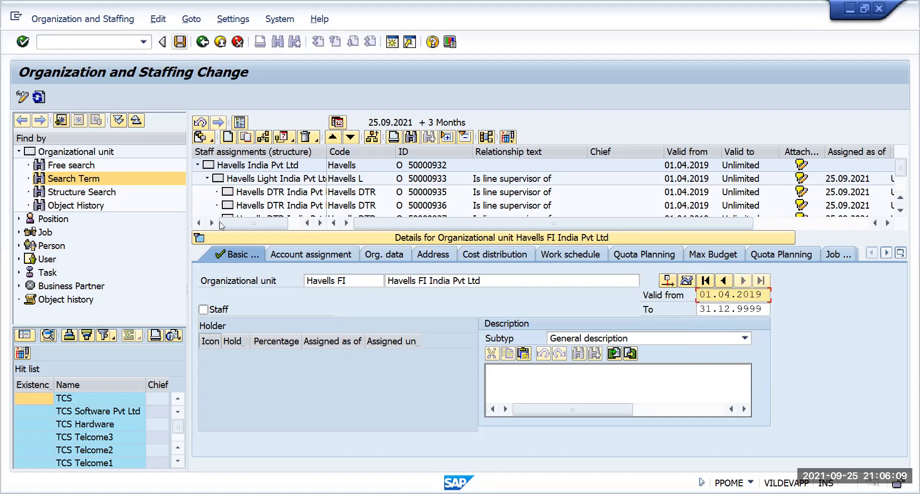
{"action": "left_click", "coordinate": [198, 237]}
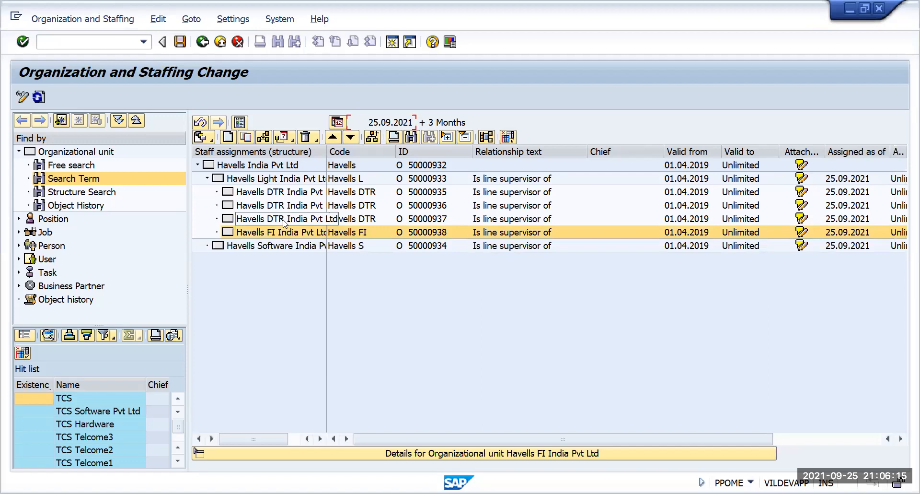
Rename the third unit under Havells Light India Pvt Ltd with code Havells HR and name Havells HR India Pvt Ltd
{"action": "left_click", "coordinate": [284, 219]}
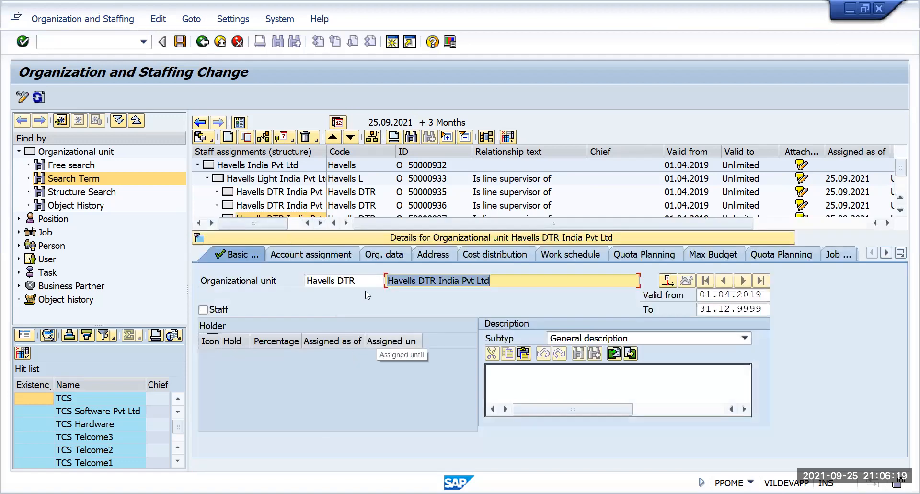
{"action": "left_click_drag", "start_coordinate": [362, 281], "coordinate": [336, 283]}
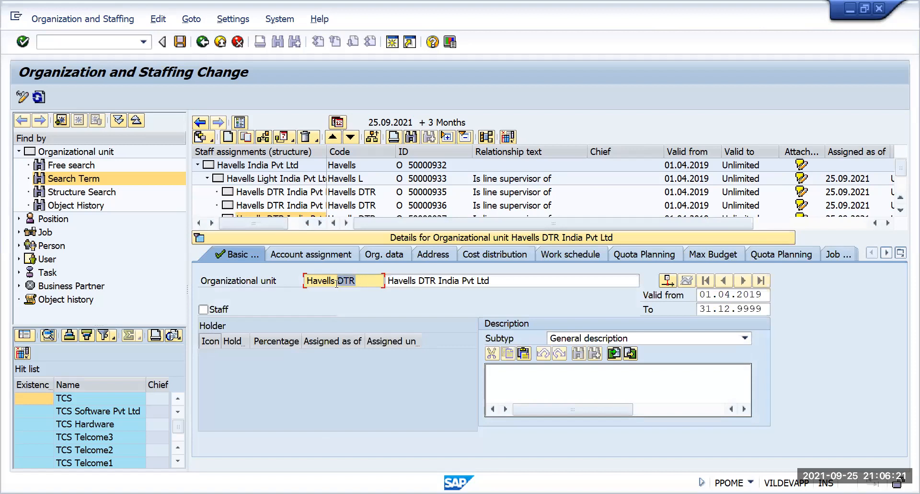
{"action": "type", "text": "HR"}
{"action": "left_click", "coordinate": [434, 280]}
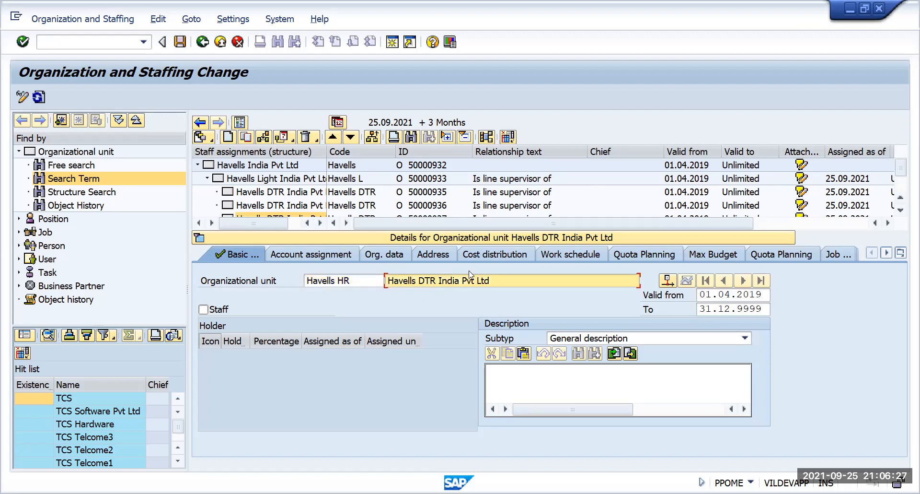
{"action": "key", "text": "BackSpace"}
{"action": "key", "text": "BackSpace"}
{"action": "key", "text": "Delete"}
{"action": "type", "text": "HR"}
Check the validity period of the Havells HR unit and save the organizational structure
{"action": "left_click", "coordinate": [669, 281]}
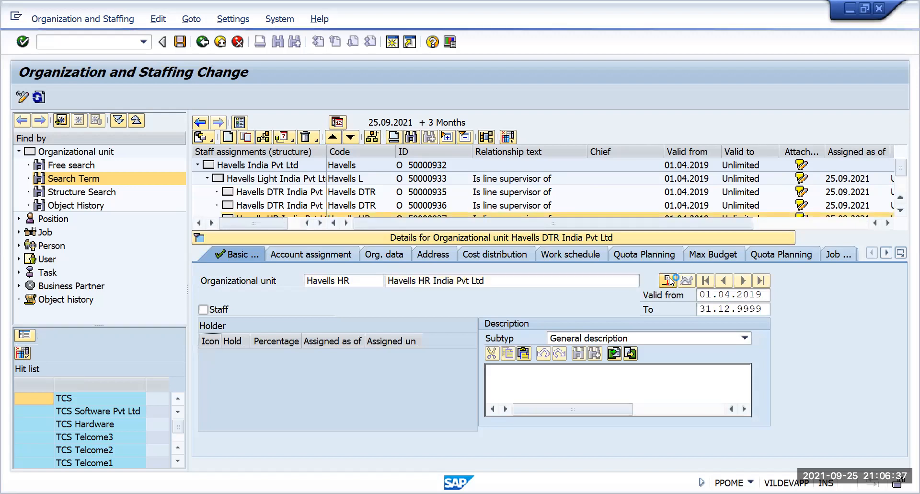
{"action": "left_click", "coordinate": [669, 280]}
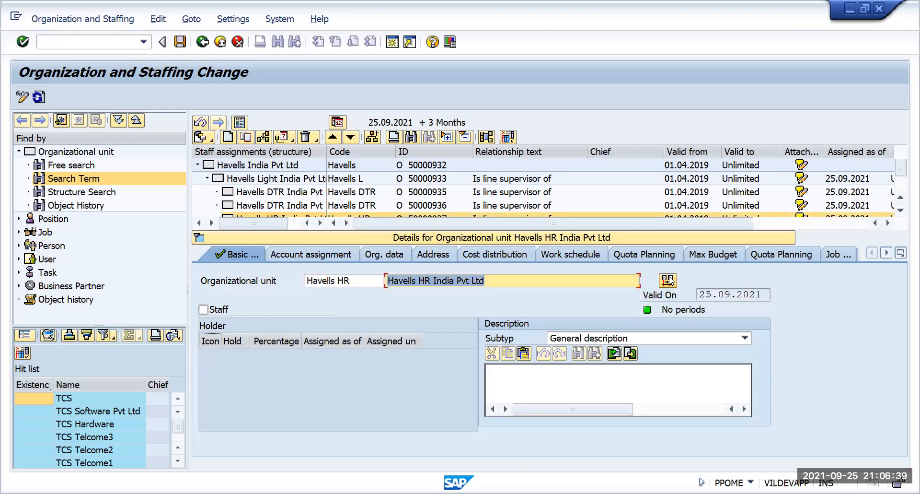
{"action": "left_click", "coordinate": [669, 280]}
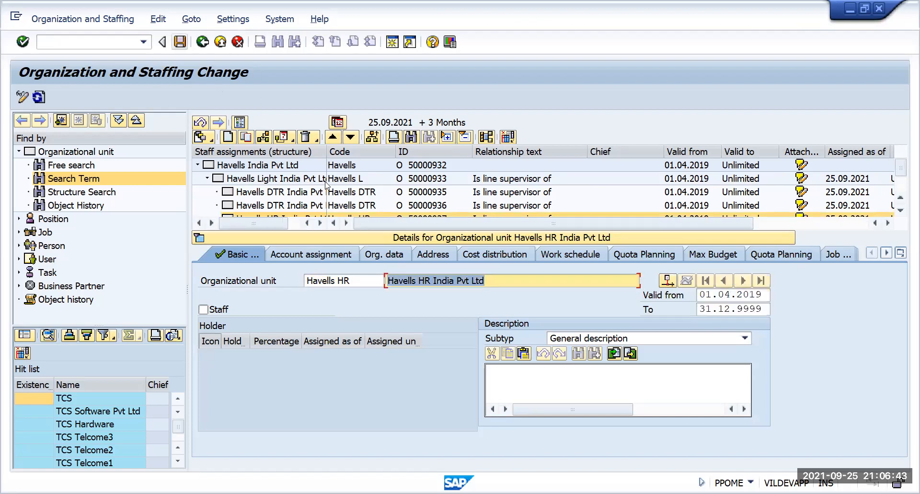
{"action": "left_click", "coordinate": [181, 44]}
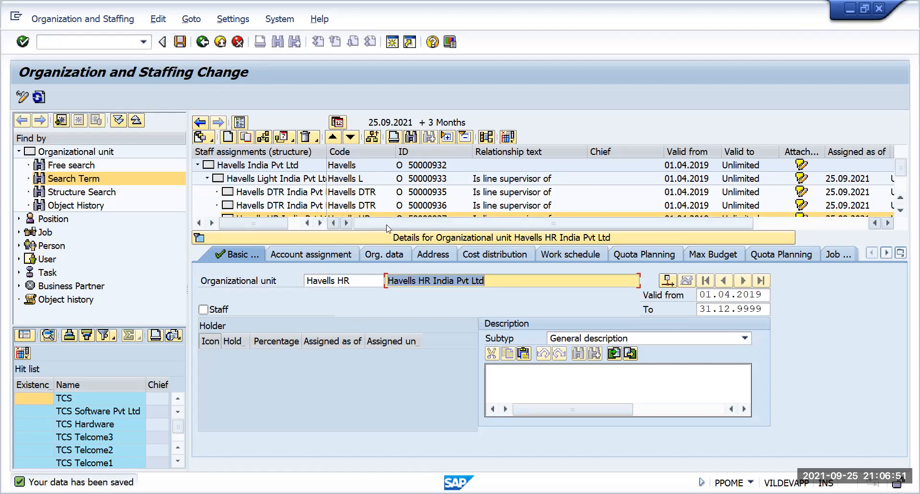
Hide the unit details, widen the staff assignments column to show full unit names, and narrow the Chief column
{"action": "left_click", "coordinate": [449, 241]}
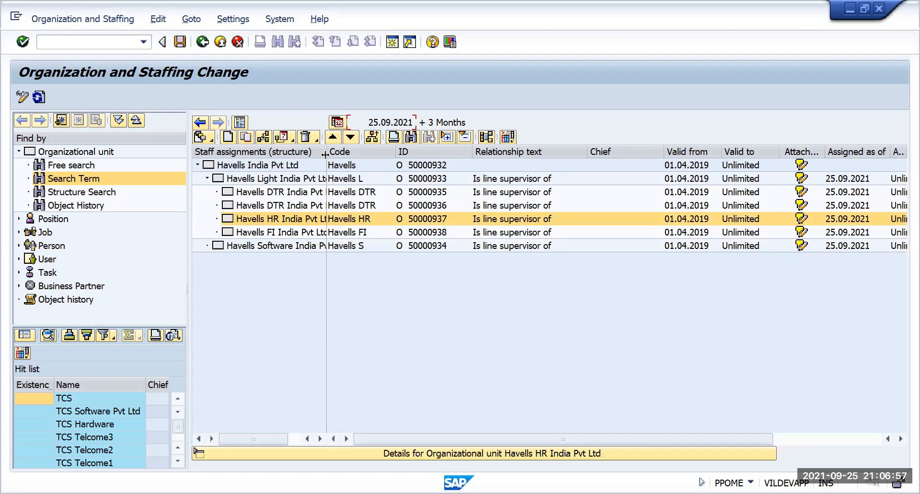
{"action": "left_click_drag", "start_coordinate": [326, 155], "coordinate": [329, 154]}
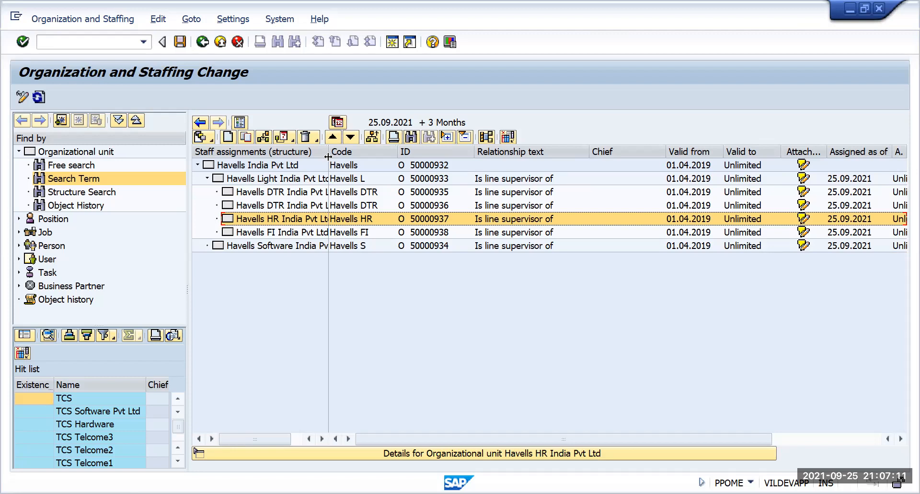
{"action": "left_click_drag", "start_coordinate": [328, 156], "coordinate": [363, 156]}
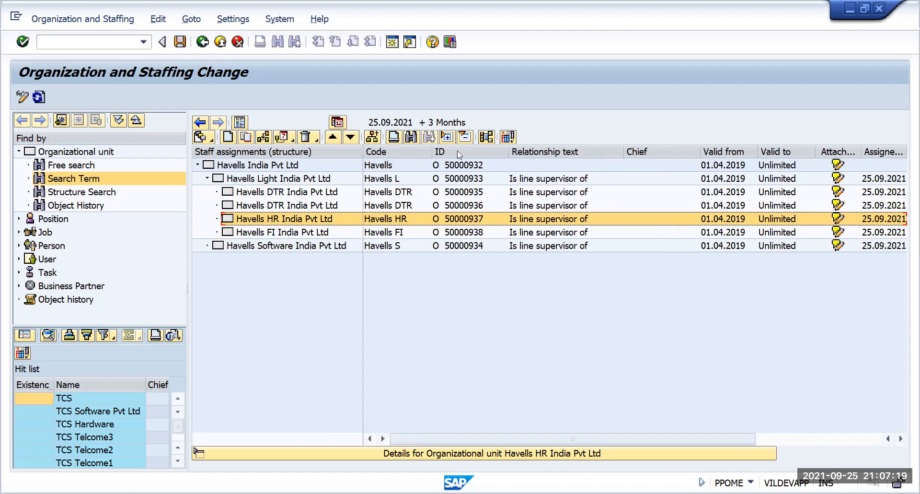
{"action": "left_click_drag", "start_coordinate": [435, 147], "coordinate": [432, 170]}
{"action": "left_click_drag", "start_coordinate": [700, 152], "coordinate": [600, 167]}
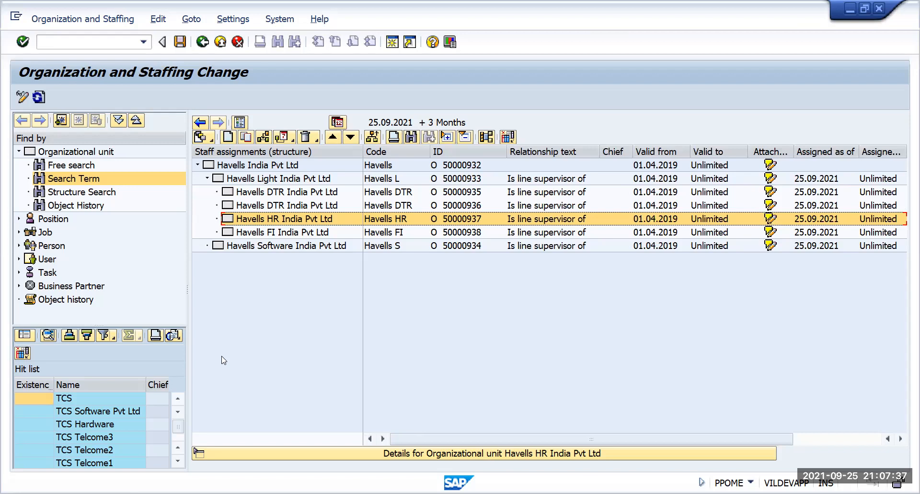
Collapse Havells Light India Pvt Ltd, and collapse and re-expand Havells India Pvt Ltd to review the top levels
{"action": "left_click", "coordinate": [207, 178]}
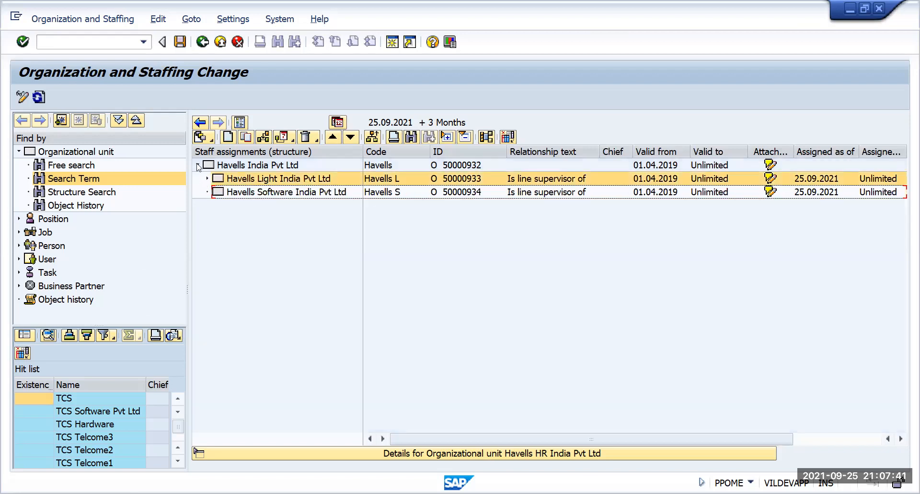
{"action": "left_click", "coordinate": [197, 165]}
{"action": "left_click", "coordinate": [197, 165]}
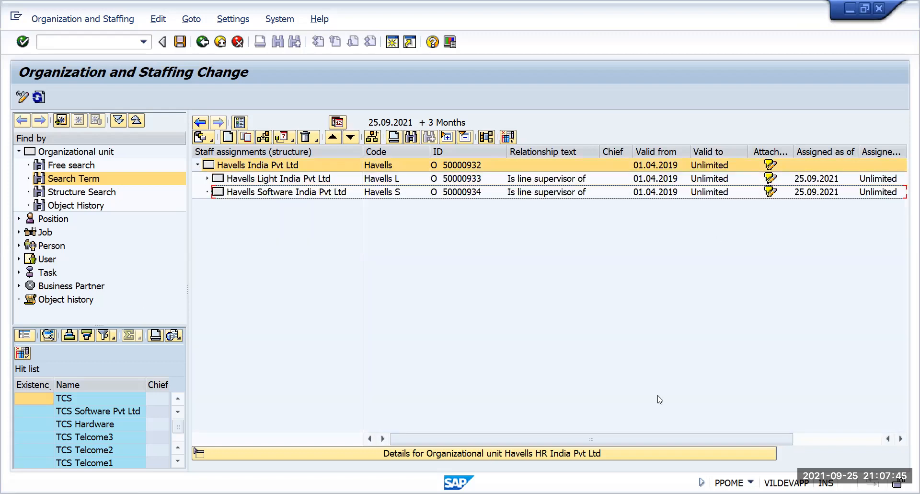
Look over the available organizational plan views, such as Account Assignment and Staff assignments, and close the list without choosing one
{"action": "key", "text": "alt+Tab"}
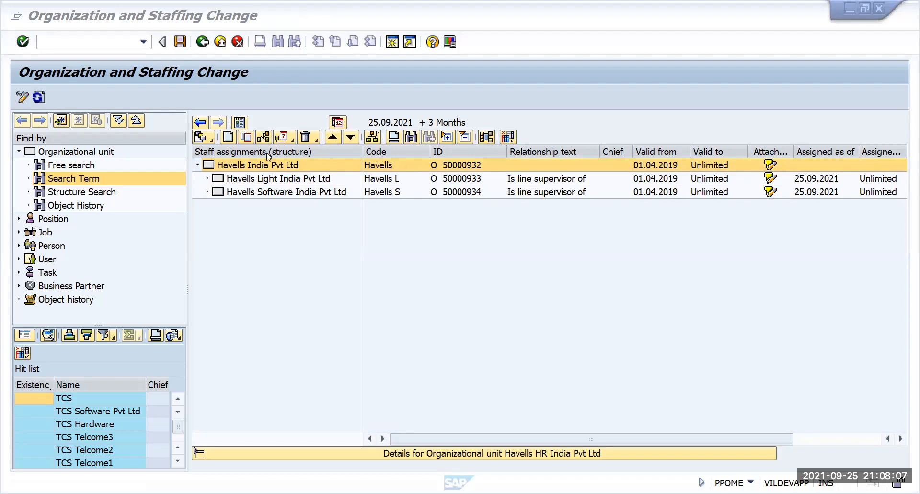
{"action": "left_click", "coordinate": [211, 141]}
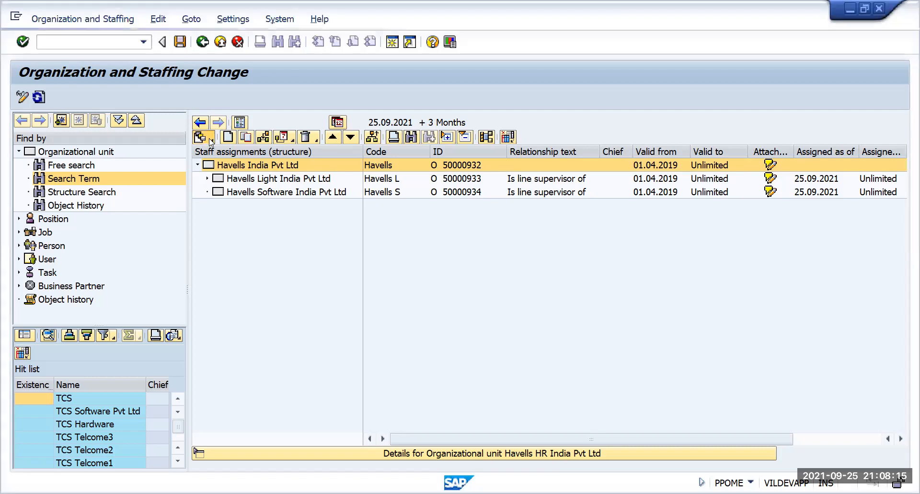
{"action": "left_click", "coordinate": [210, 141]}
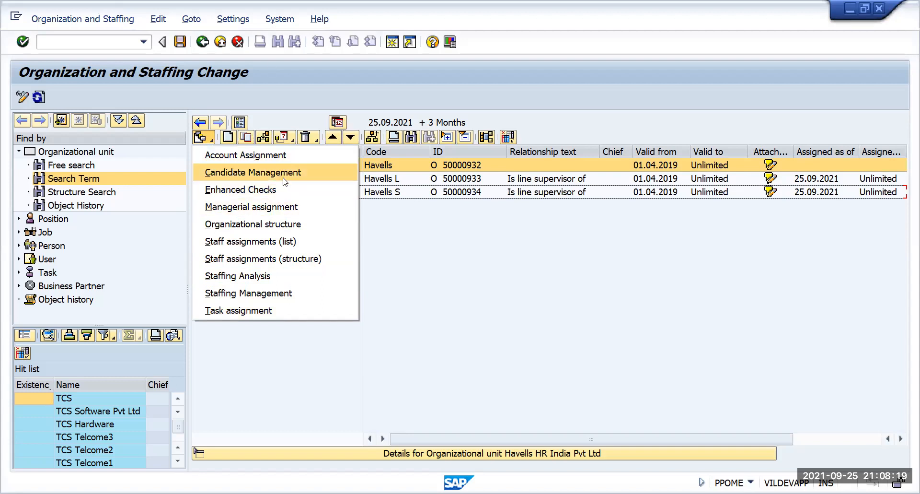
{"action": "left_click", "coordinate": [488, 308]}
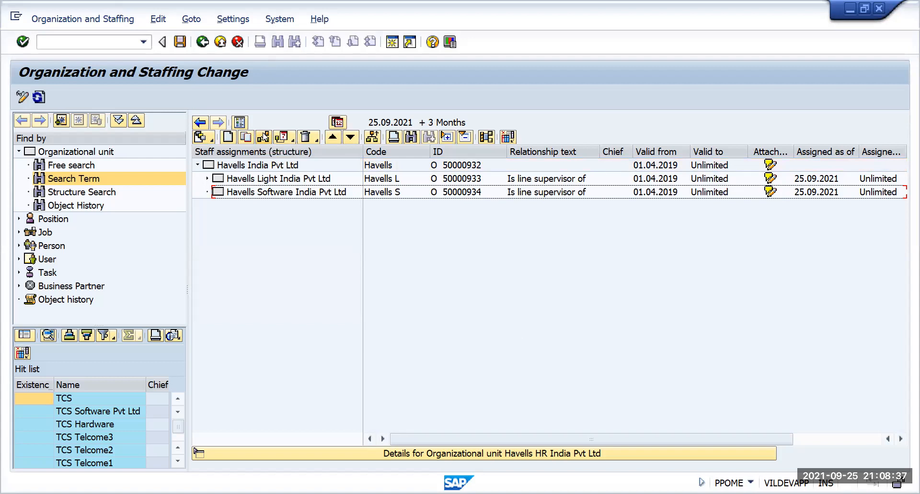
Expand Havells Light India Pvt Ltd and review the actions available for the second Havells DTR India Pvt Ltd unit
{"action": "left_click", "coordinate": [208, 178]}
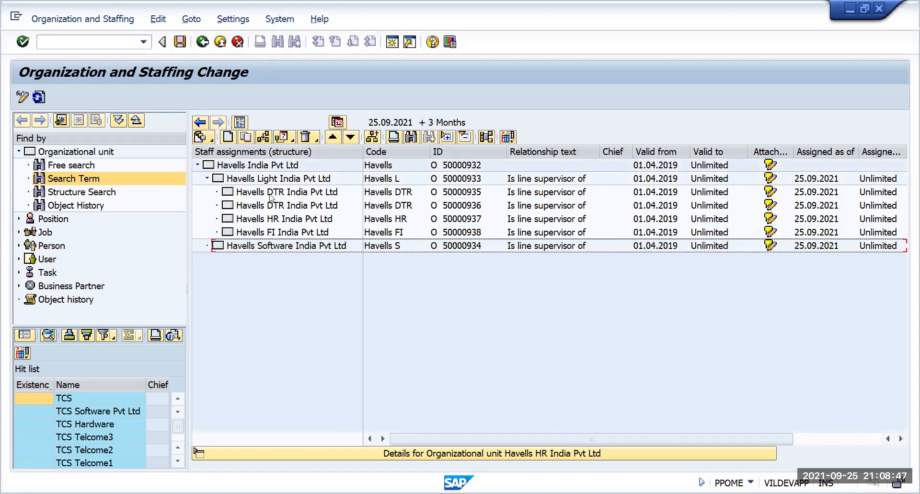
{"action": "left_click", "coordinate": [280, 193]}
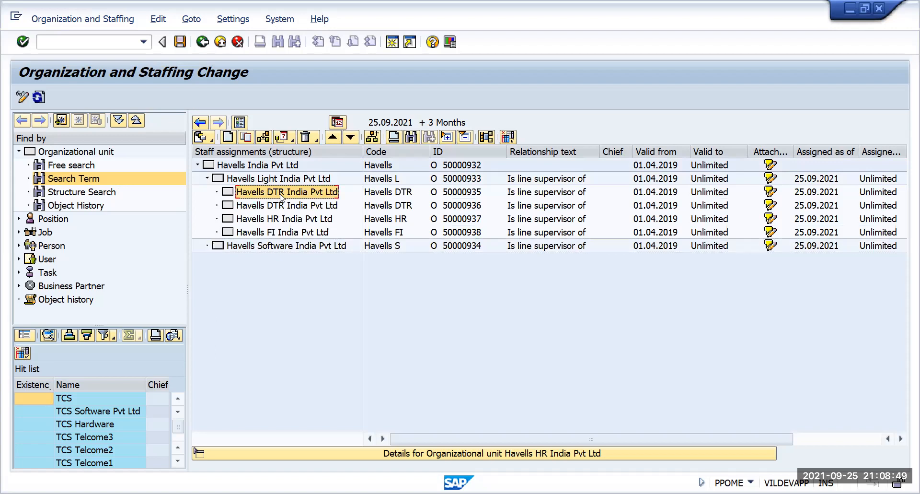
{"action": "left_click", "coordinate": [281, 206]}
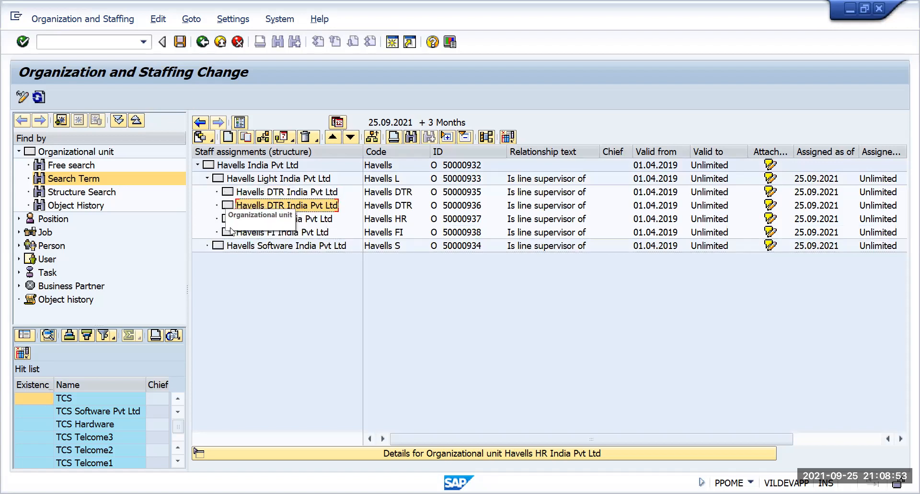
{"action": "right_click", "coordinate": [268, 209]}
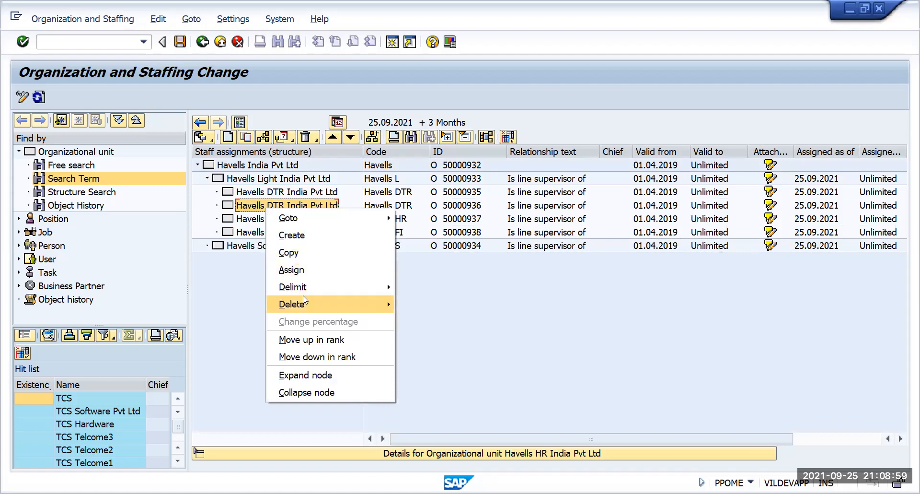
{"action": "mouse_move", "coordinate": [306, 307]}
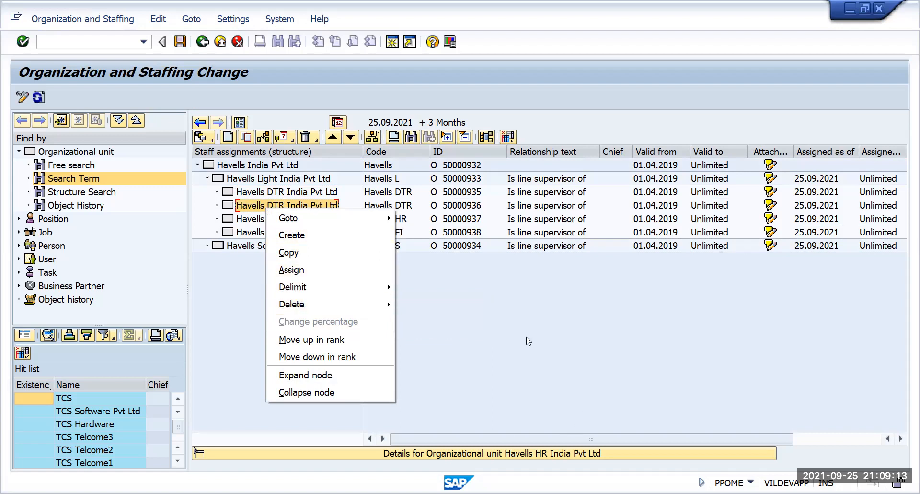
{"action": "left_click", "coordinate": [256, 216]}
{"action": "left_click", "coordinate": [257, 206]}
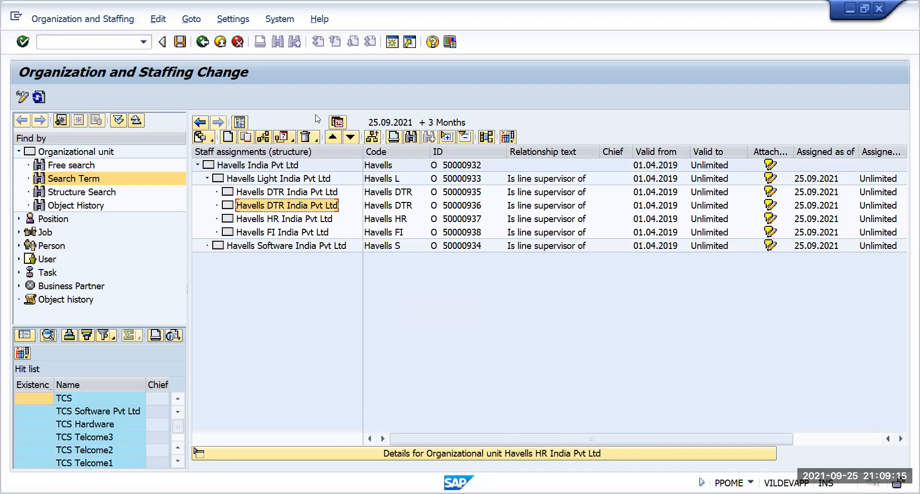
Delete the assignment of the second Havells DTR India Pvt Ltd unit under Havells Light India Pvt Ltd
{"action": "left_click", "coordinate": [306, 138]}
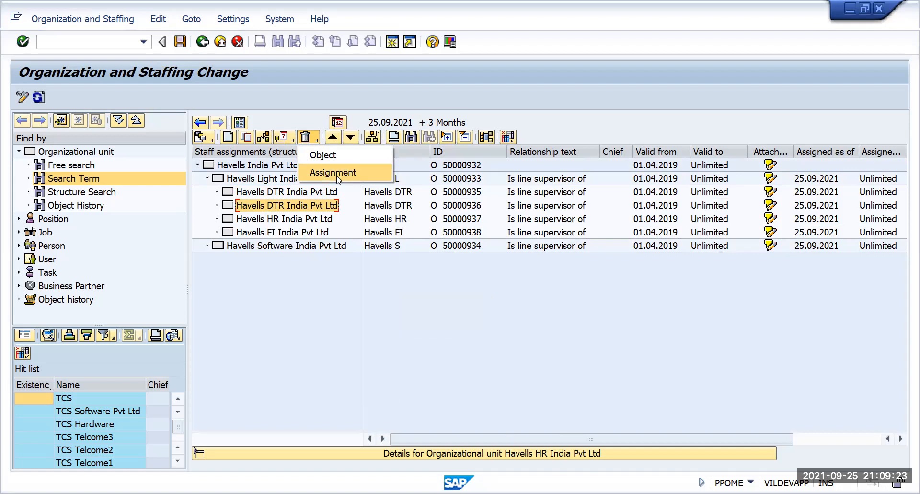
{"action": "left_click", "coordinate": [337, 177]}
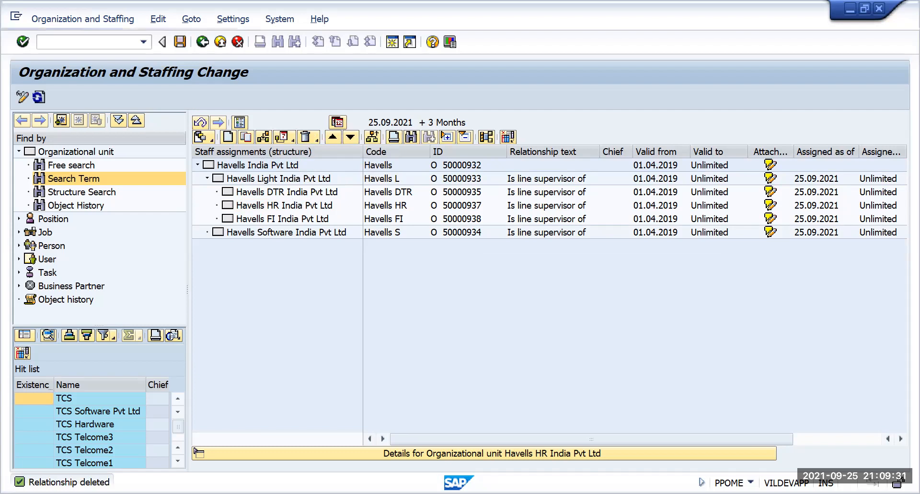
{"action": "left_click", "coordinate": [72, 482]}
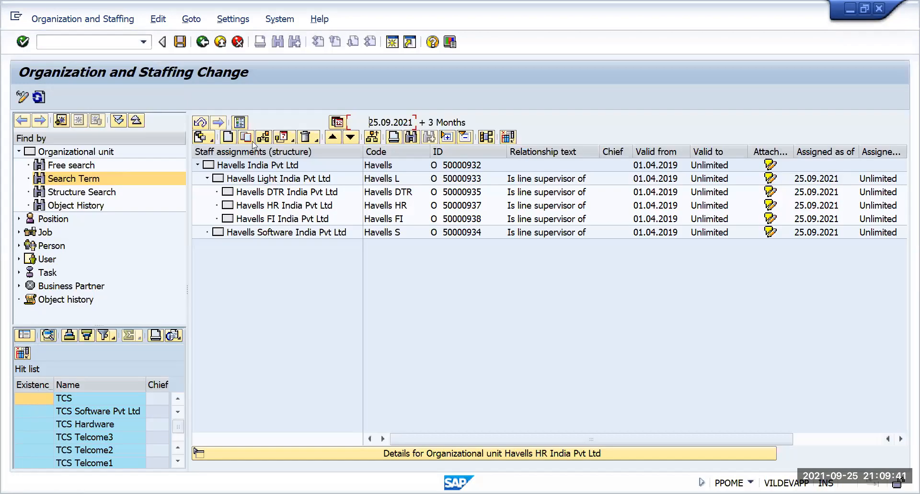
Exit the organization and staffing screen without saving the deletion, and reopen transaction PPOME
{"action": "left_click", "coordinate": [203, 42]}
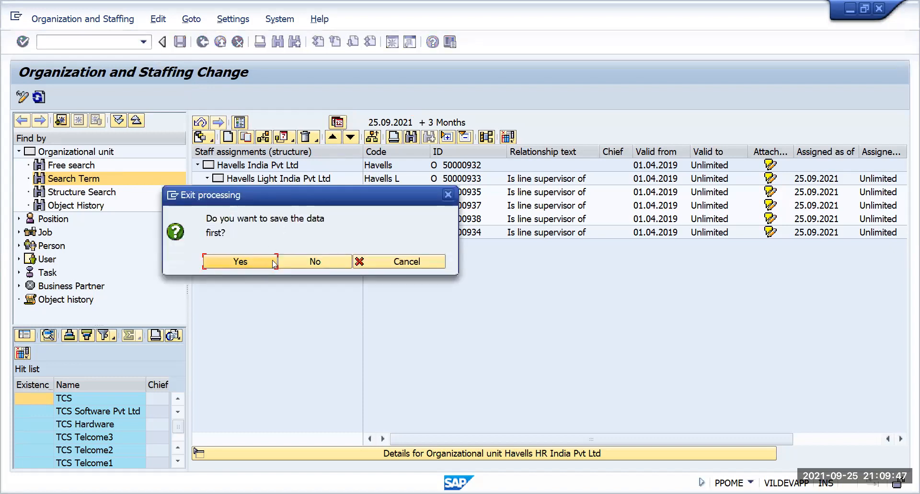
{"action": "left_click", "coordinate": [295, 263]}
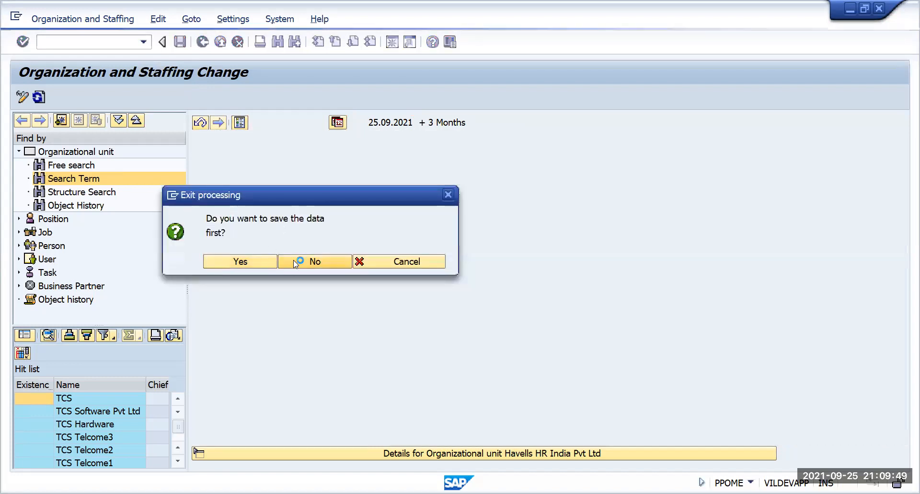
{"action": "left_click", "coordinate": [143, 42]}
{"action": "left_click", "coordinate": [120, 56]}
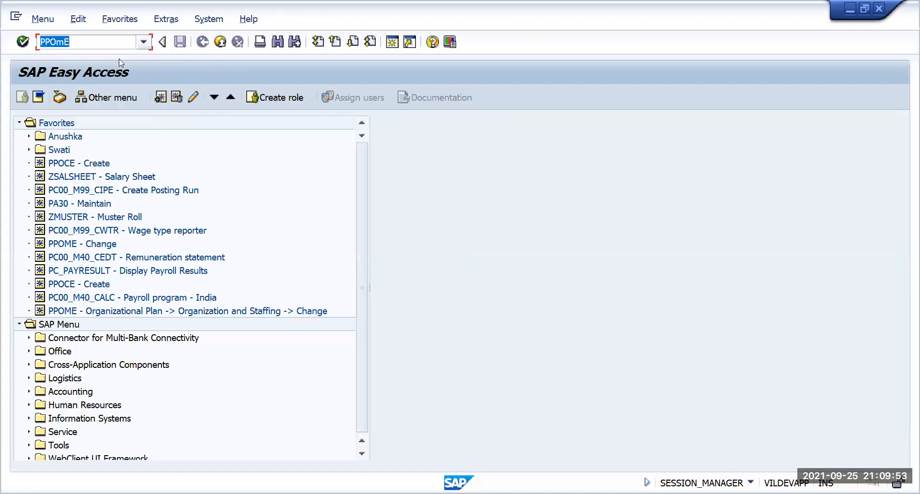
{"action": "left_click", "coordinate": [22, 42]}
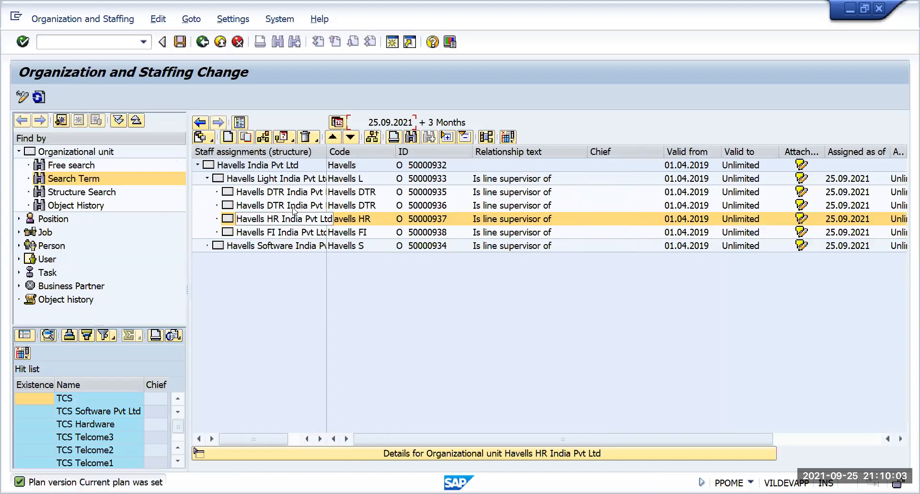
Rename the second Havells DTR unit with code Havells DTR1 and name Havells DTR 1 India Pvt Ltd, and save
{"action": "left_click", "coordinate": [293, 205]}
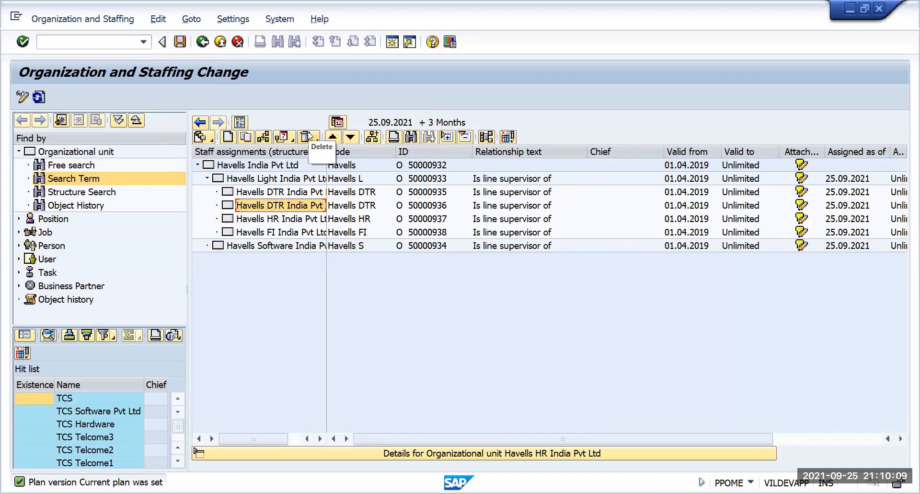
{"action": "double_click", "coordinate": [285, 207]}
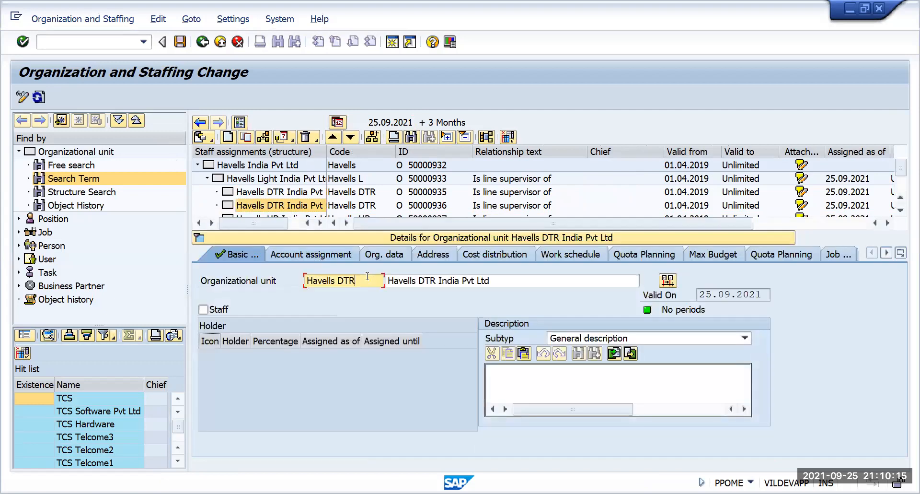
{"action": "type", "text": "1"}
{"action": "left_click", "coordinate": [439, 281]}
{"action": "type", "text": "1"}
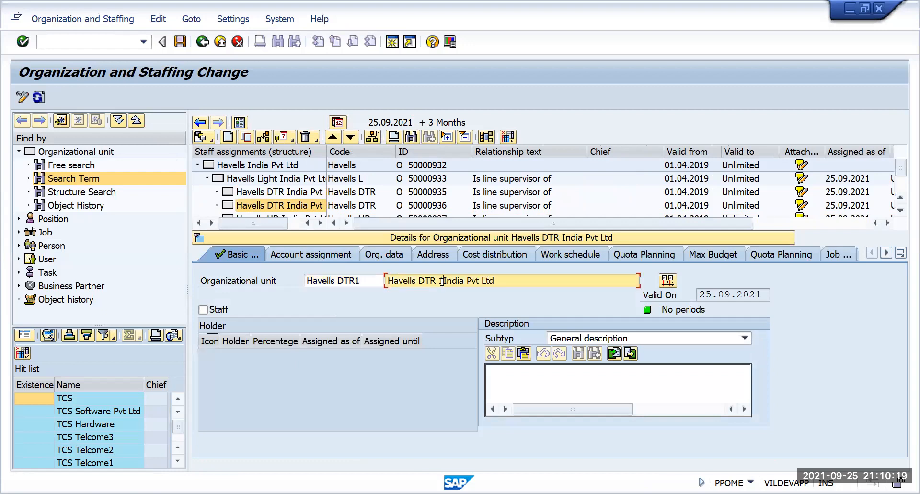
{"action": "left_click", "coordinate": [180, 43]}
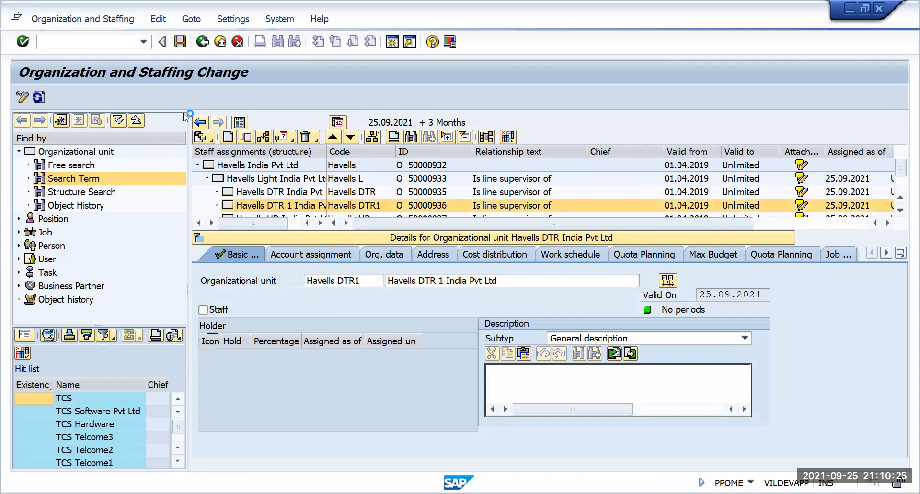
Hide the unit details, and widen the Staff assignments and Code columns to show the full unit names and codes
{"action": "left_click", "coordinate": [199, 237]}
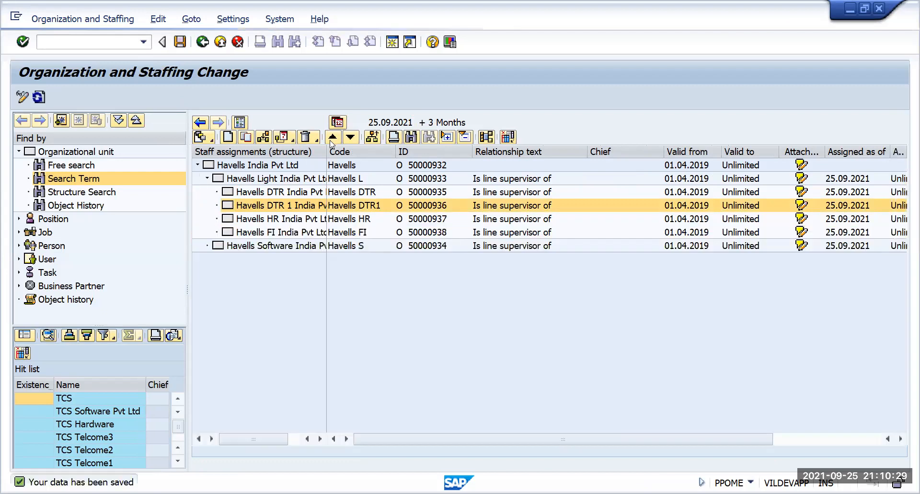
{"action": "left_click_drag", "start_coordinate": [329, 151], "coordinate": [363, 151]}
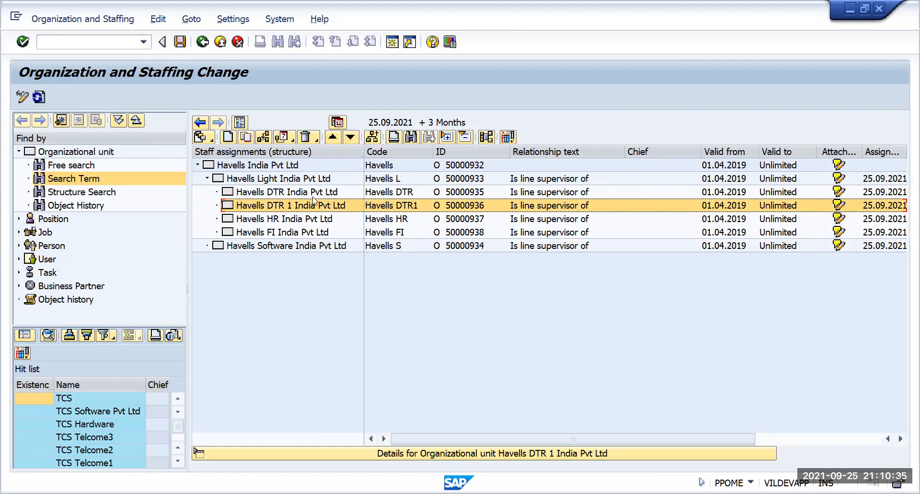
{"action": "left_click", "coordinate": [301, 233]}
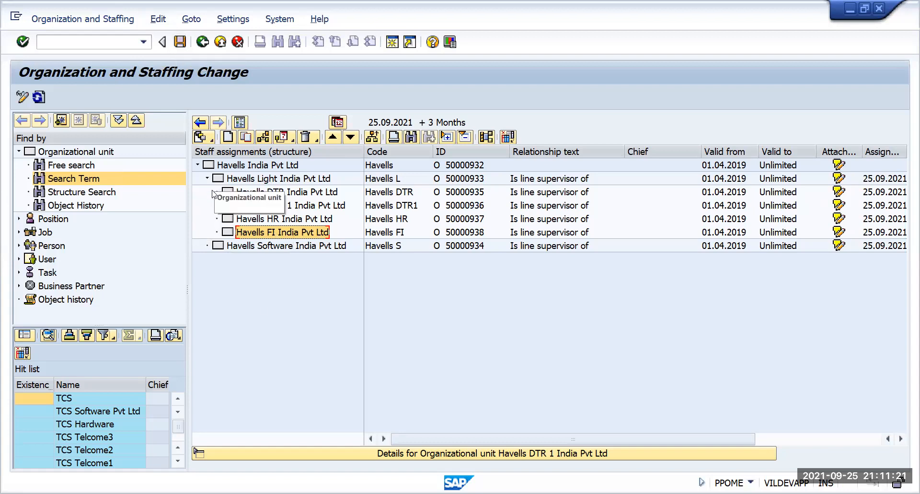
{"action": "left_click", "coordinate": [291, 178]}
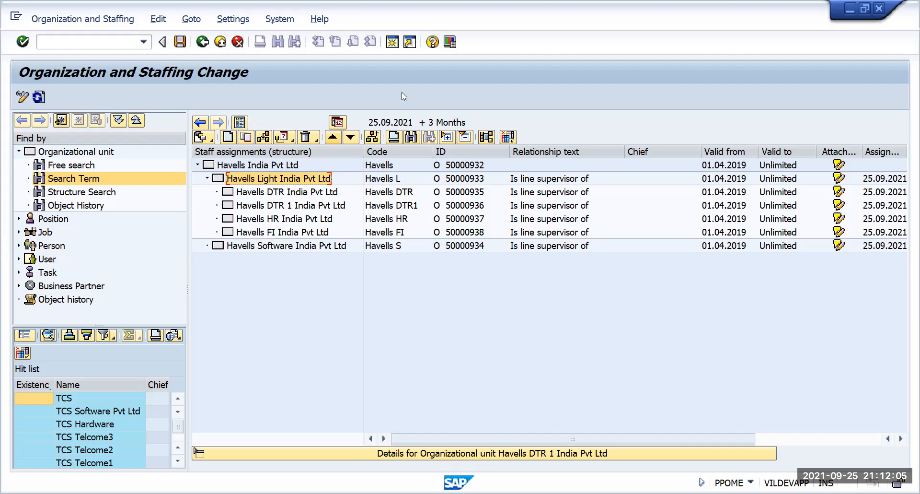
{"action": "left_click_drag", "start_coordinate": [434, 156], "coordinate": [460, 157]}
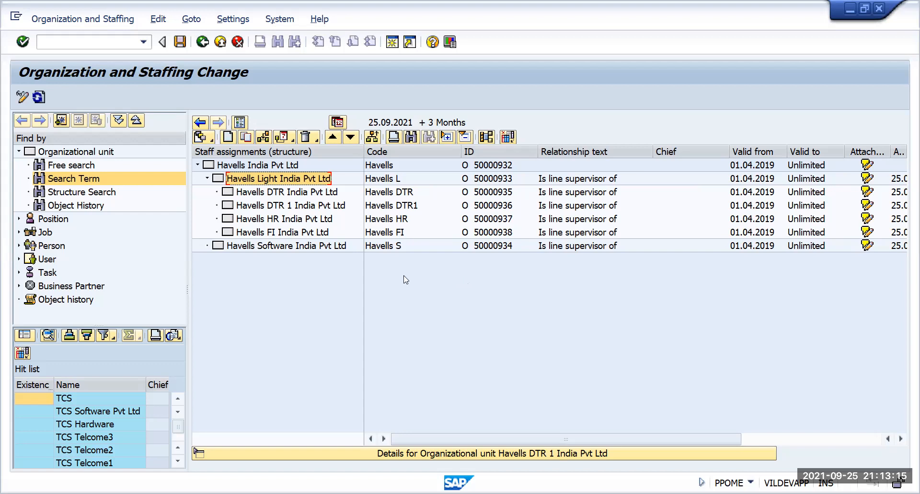
Move Havells FI India Pvt Ltd up in rank to the first place under Havells Light India Pvt Ltd
{"action": "left_click", "coordinate": [295, 232]}
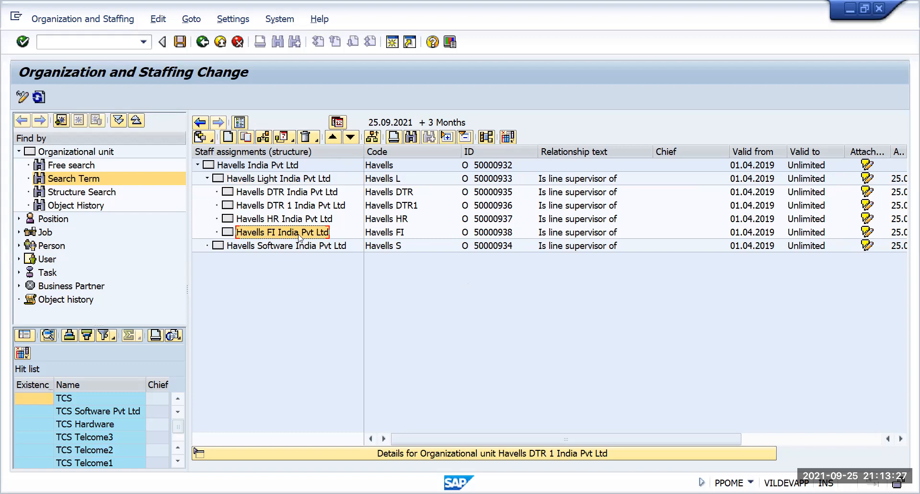
{"action": "left_click", "coordinate": [334, 137]}
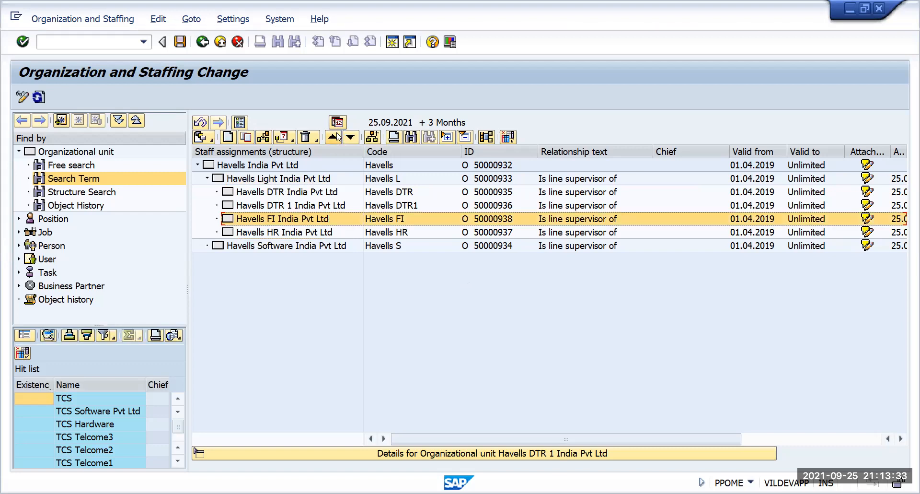
{"action": "left_click", "coordinate": [338, 136]}
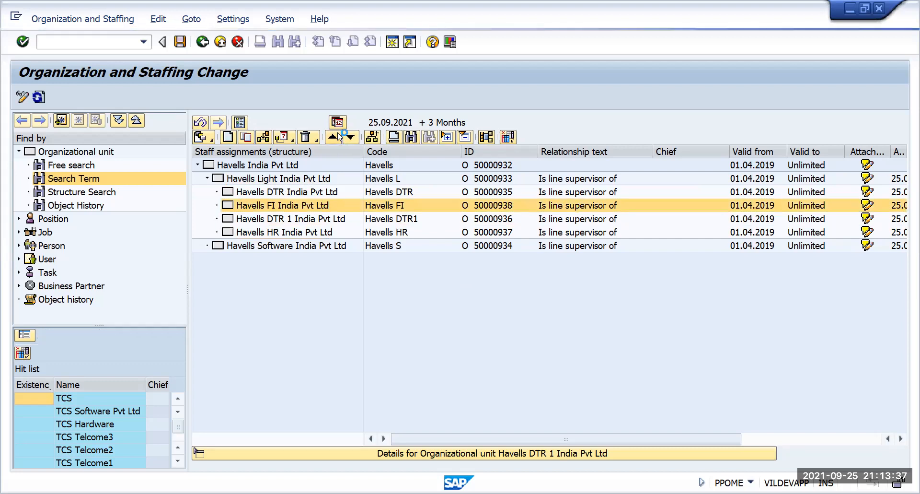
{"action": "left_click", "coordinate": [335, 139]}
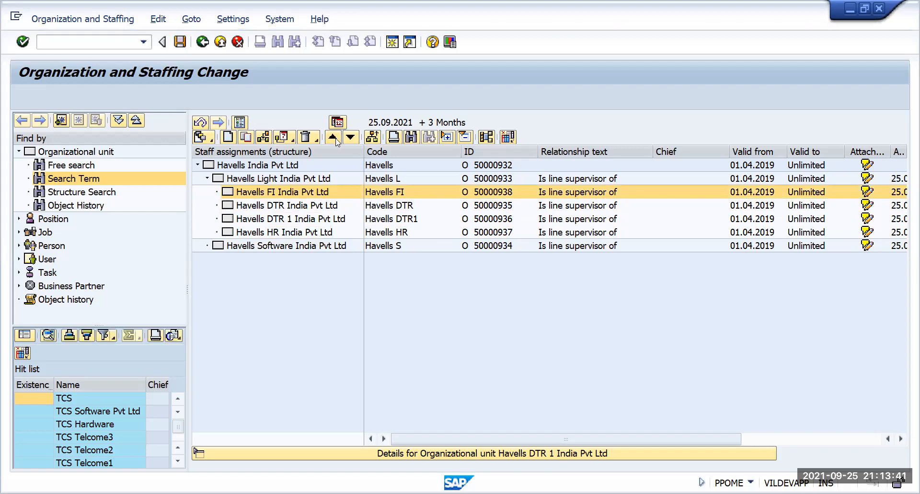
Move Havells HR India Pvt Ltd up two ranks, directly below Havells FI India Pvt Ltd
{"action": "left_click", "coordinate": [297, 233]}
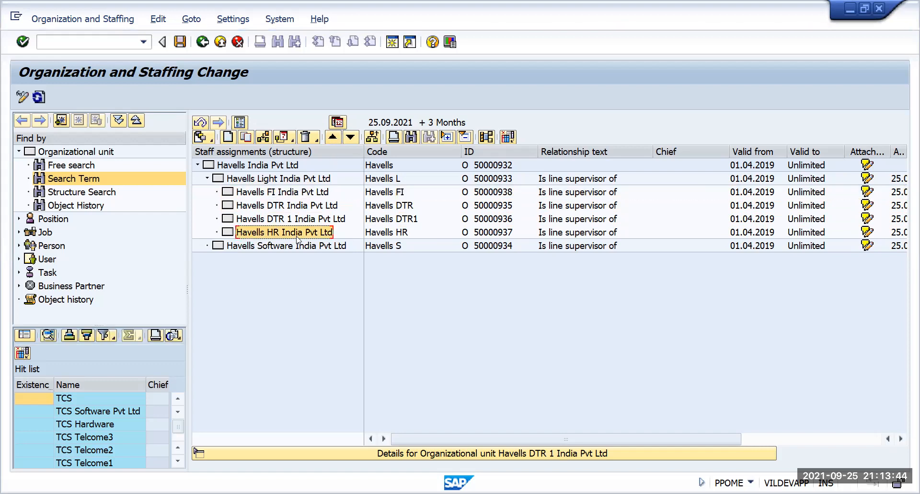
{"action": "left_click", "coordinate": [333, 138]}
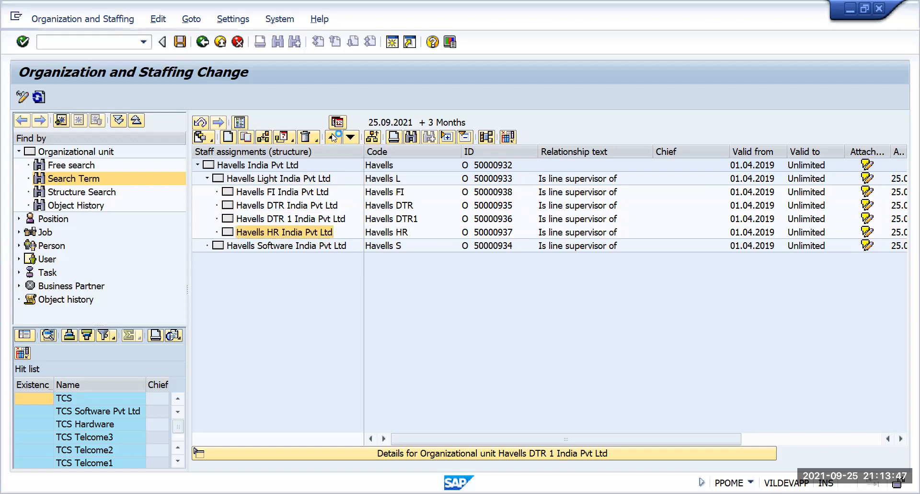
{"action": "left_click", "coordinate": [334, 137]}
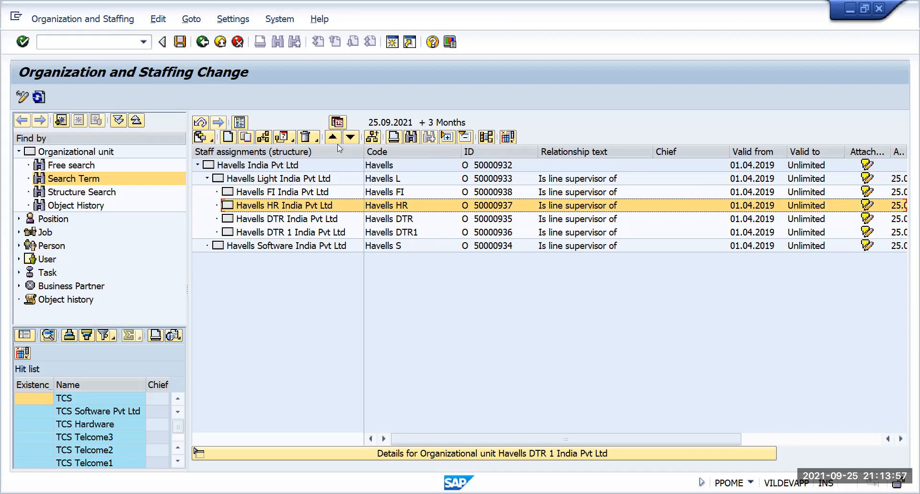
Move Havells FI India Pvt Ltd down in rank to the last place under Havells Light India Pvt Ltd
{"action": "left_click", "coordinate": [313, 191]}
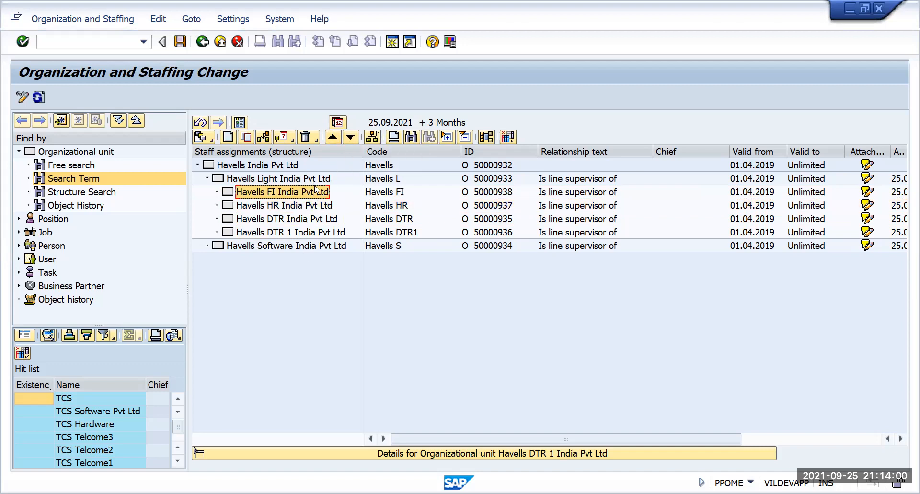
{"action": "left_click", "coordinate": [350, 139]}
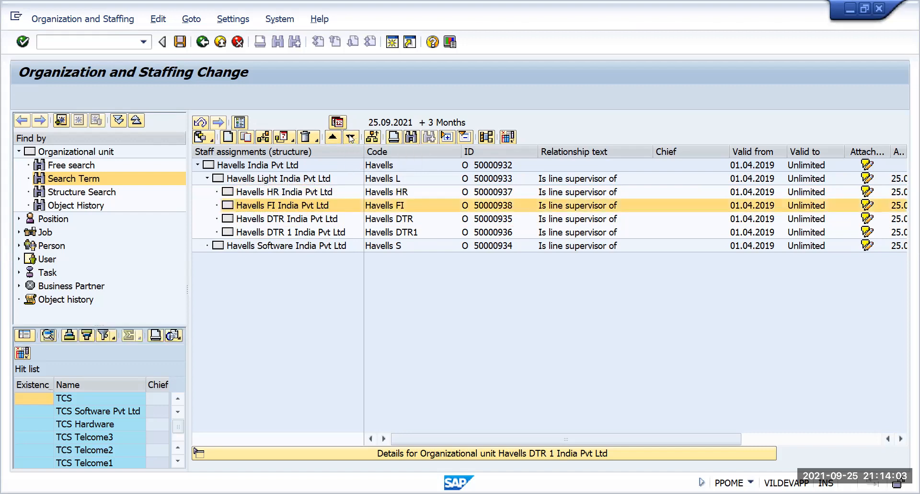
{"action": "left_click", "coordinate": [350, 139]}
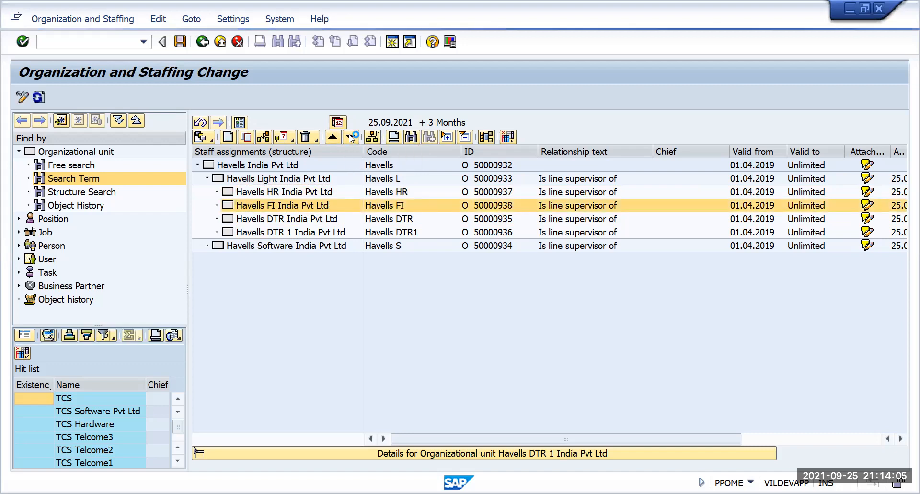
{"action": "left_click", "coordinate": [350, 139]}
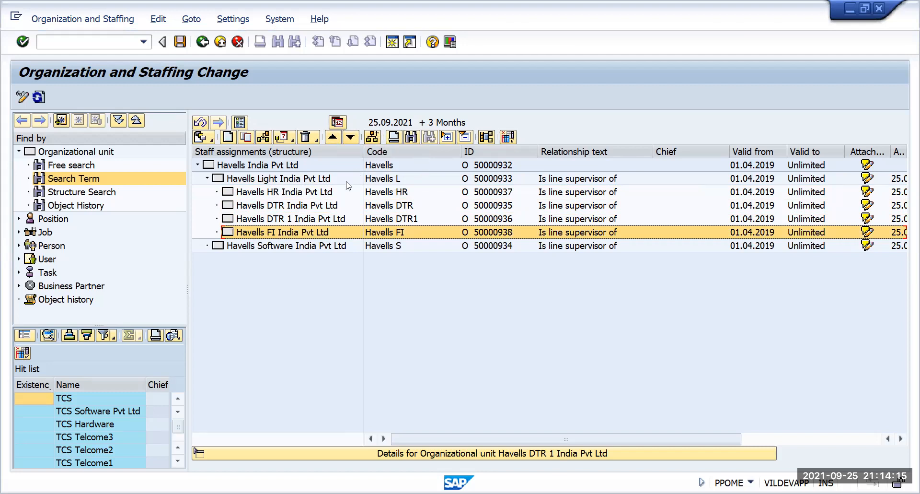
Try to display the objects superior to the top unit Havells India Pvt Ltd
{"action": "left_click", "coordinate": [373, 136]}
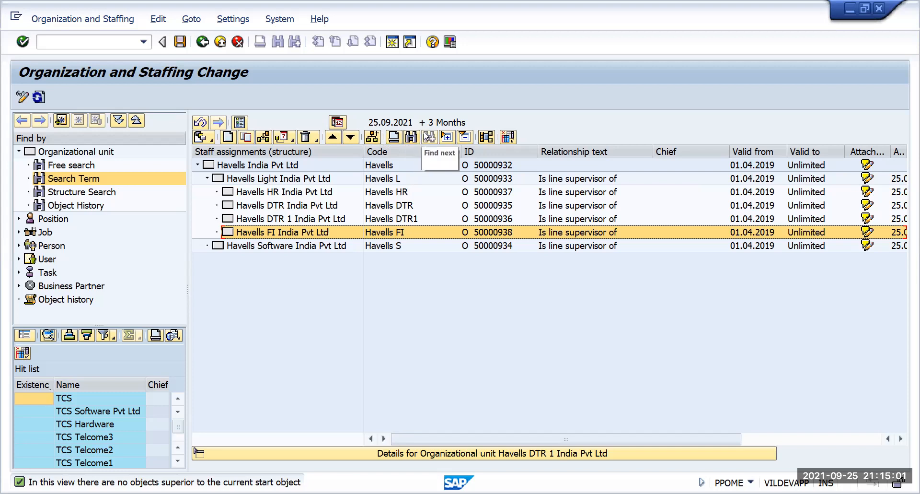
{"action": "left_click", "coordinate": [411, 138]}
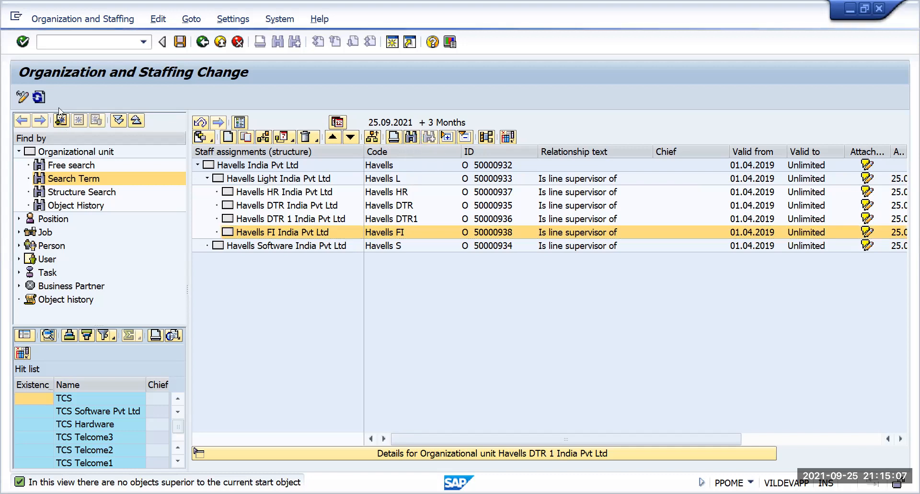
Start a search within the staff assignments structure and choose Organizational unit as the object type
{"action": "left_click", "coordinate": [60, 119]}
{"action": "left_click", "coordinate": [57, 131]}
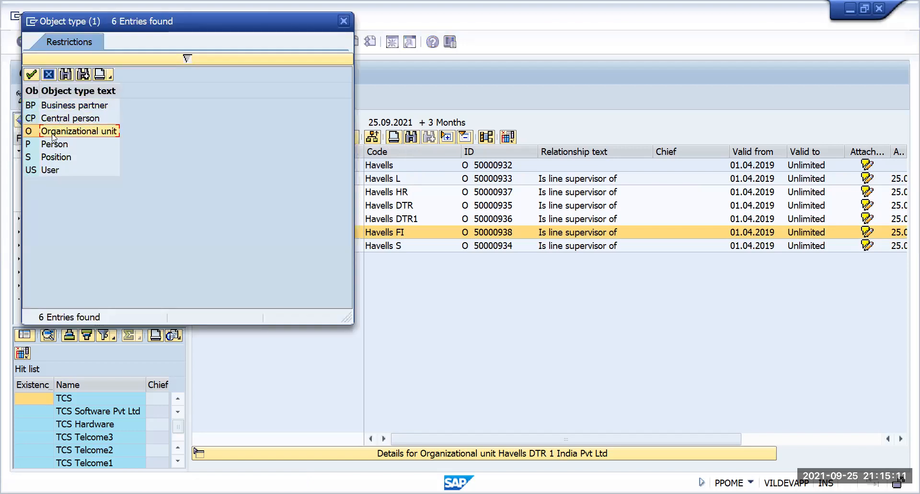
{"action": "left_click", "coordinate": [56, 146]}
{"action": "left_click", "coordinate": [56, 162]}
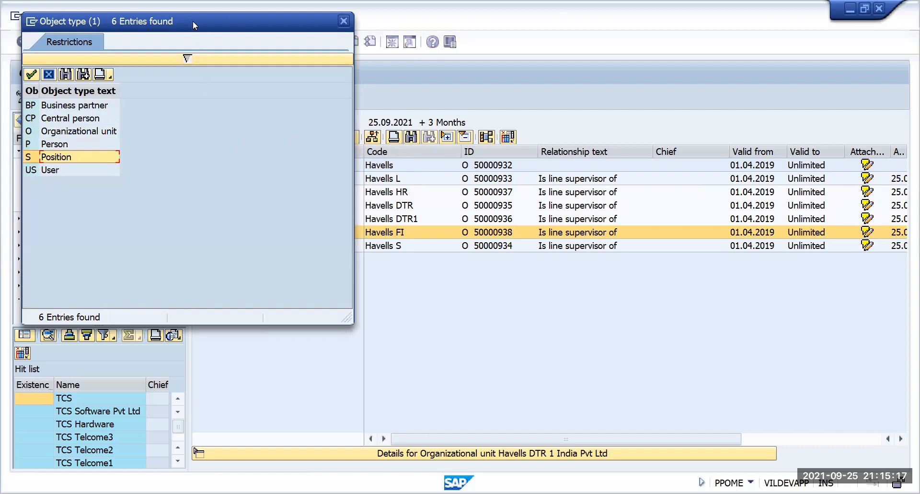
{"action": "left_click_drag", "start_coordinate": [193, 21], "coordinate": [652, 62]}
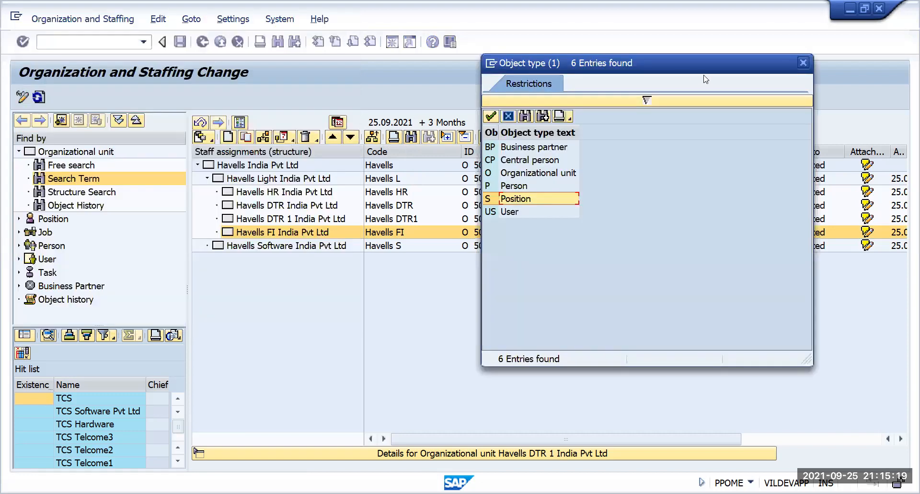
{"action": "left_click", "coordinate": [555, 174]}
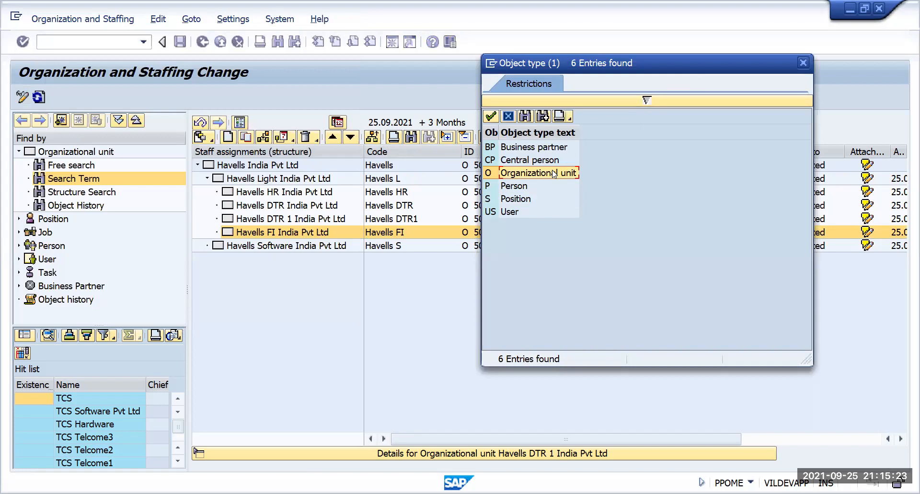
{"action": "left_click", "coordinate": [487, 117]}
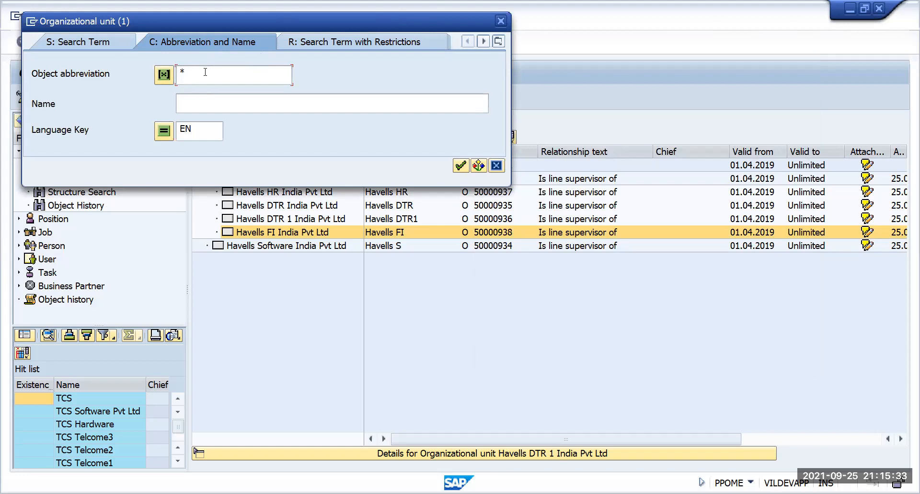
Find the organizational unit with the abbreviation Havells dtr1 and mark its entry in the structure
{"action": "key", "text": "BackSpace"}
{"action": "type", "text": "Hs"}
{"action": "key", "text": "BackSpace"}
{"action": "type", "text": "avells dtr1"}
{"action": "left_click", "coordinate": [461, 166]}
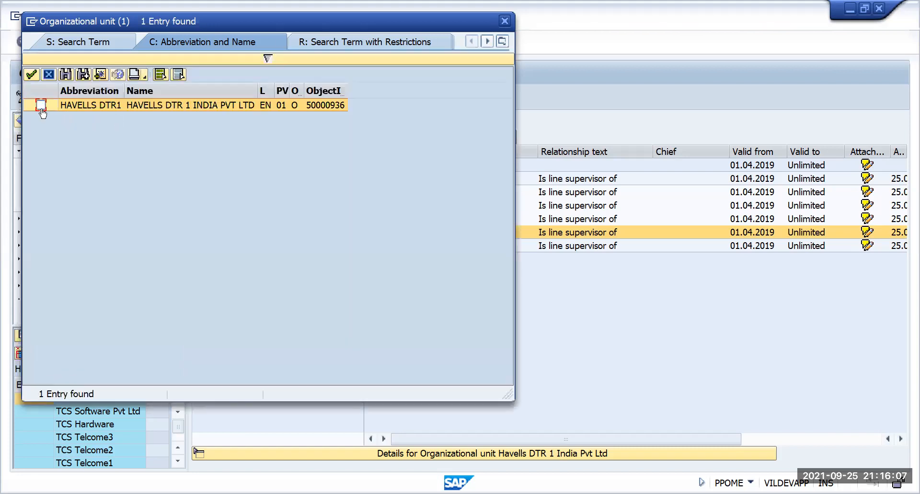
{"action": "left_click", "coordinate": [42, 108]}
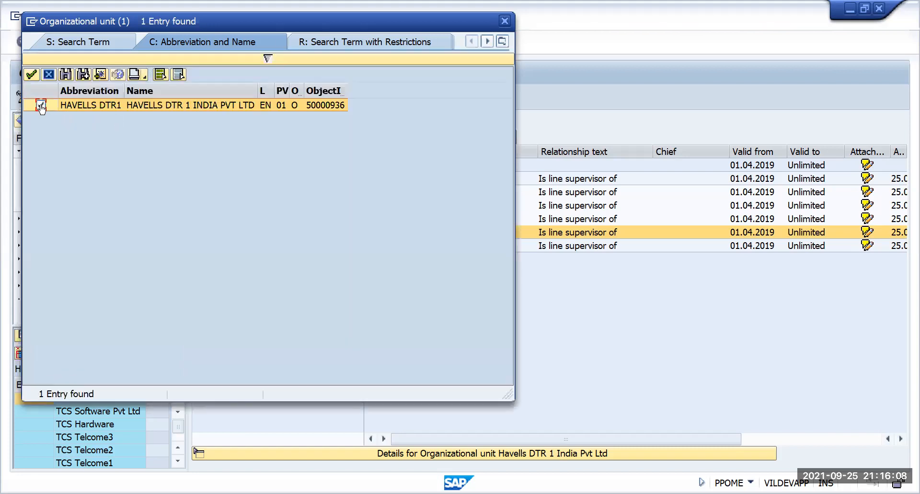
{"action": "left_click", "coordinate": [27, 72]}
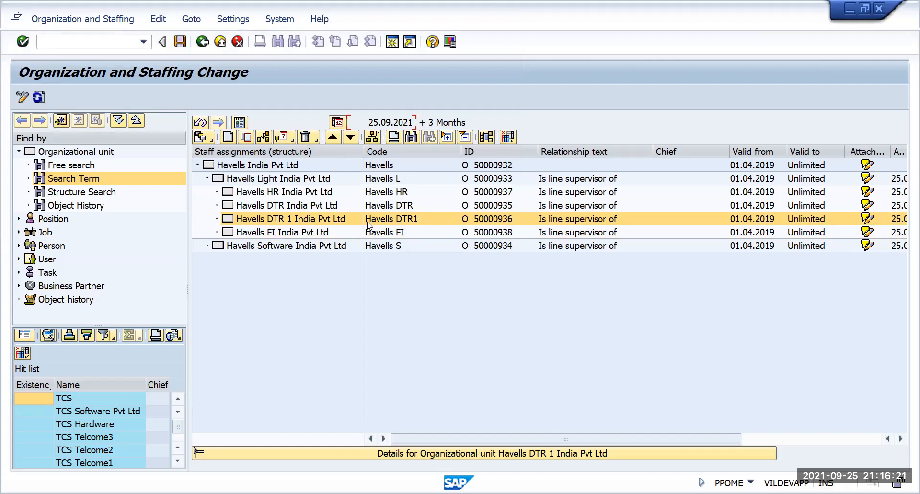
{"action": "left_click", "coordinate": [411, 141]}
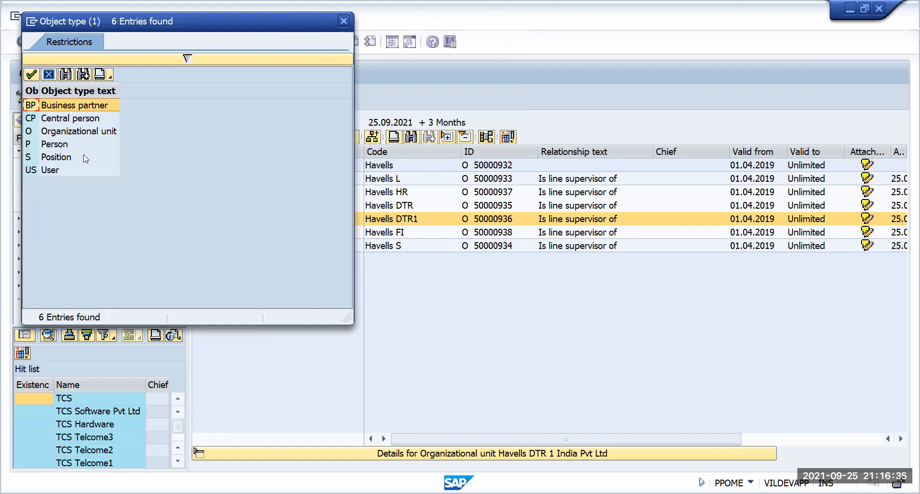
{"action": "left_click", "coordinate": [344, 21]}
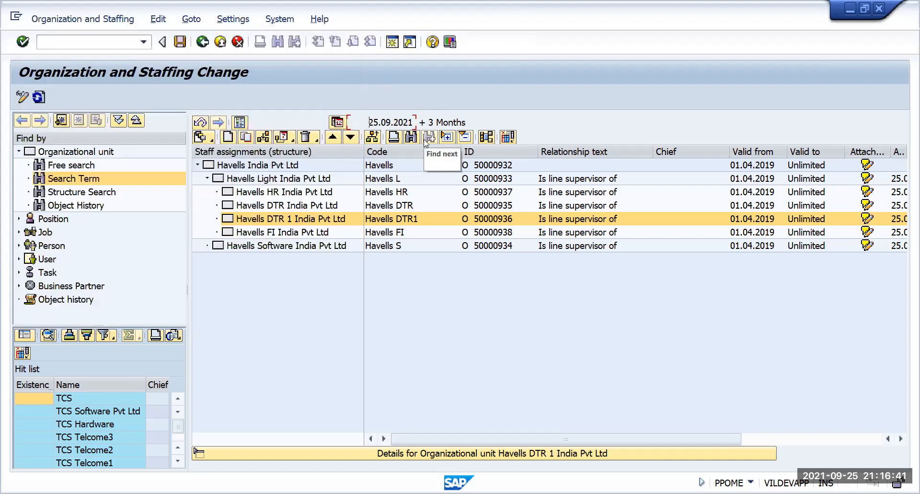
Collapse the Havells Light India Pvt Ltd node in the structure and expand it again
{"action": "left_click", "coordinate": [451, 138]}
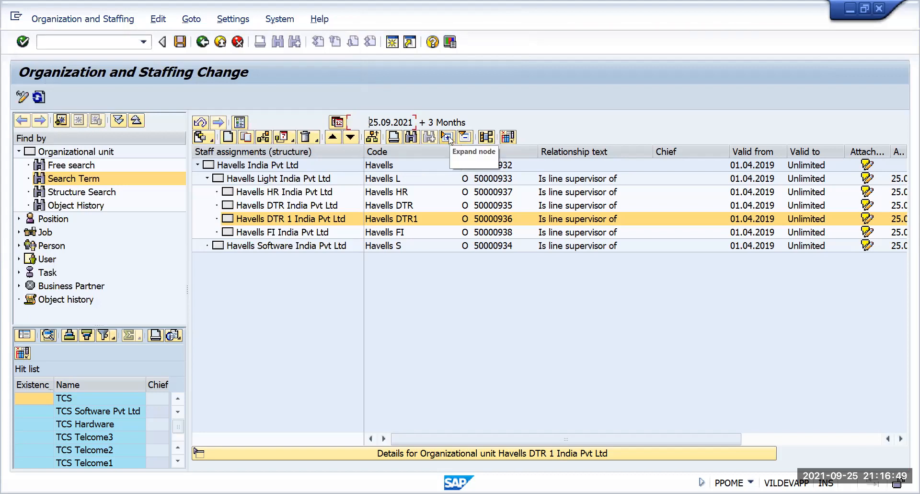
{"action": "left_click", "coordinate": [251, 180]}
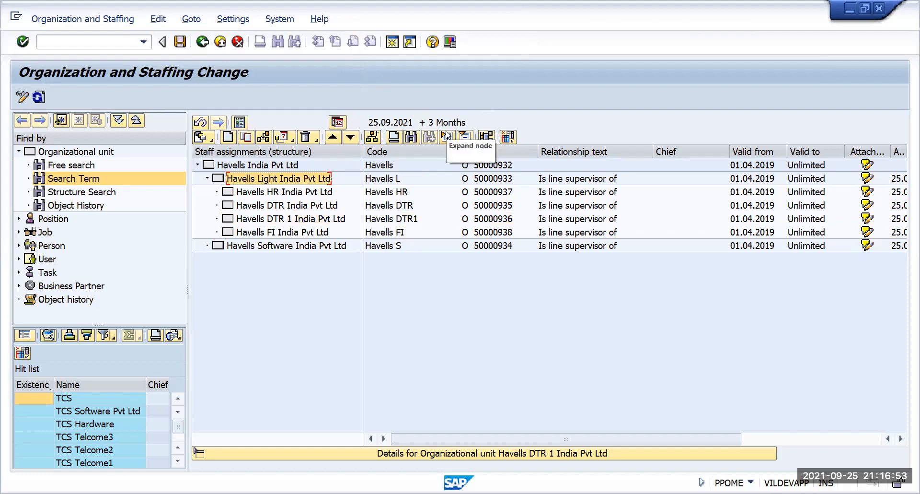
{"action": "left_click", "coordinate": [464, 138]}
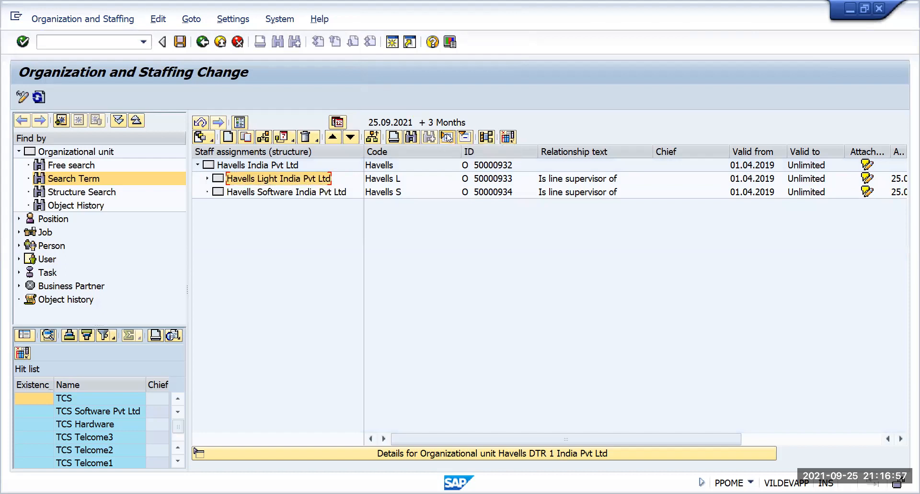
{"action": "left_click", "coordinate": [447, 137]}
{"action": "left_click", "coordinate": [228, 180]}
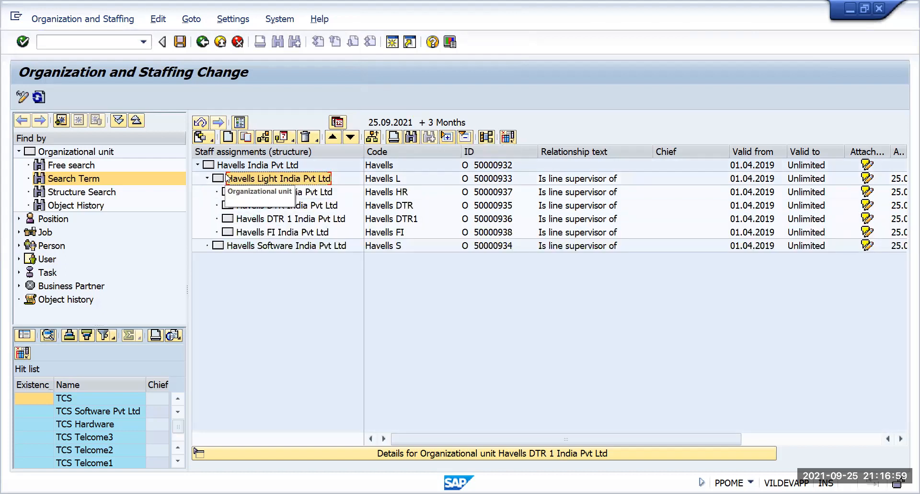
Collapse the whole structure under Havells India Pvt Ltd and expand it again
{"action": "left_click", "coordinate": [233, 165]}
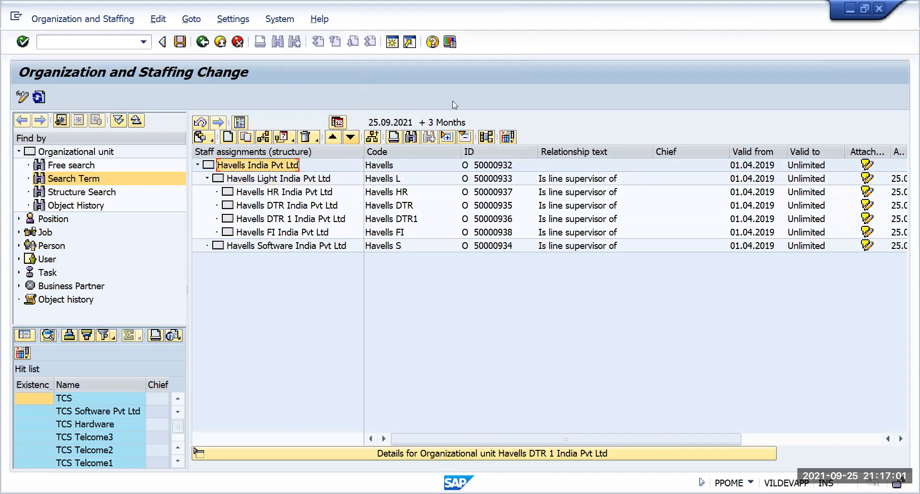
{"action": "left_click", "coordinate": [465, 137]}
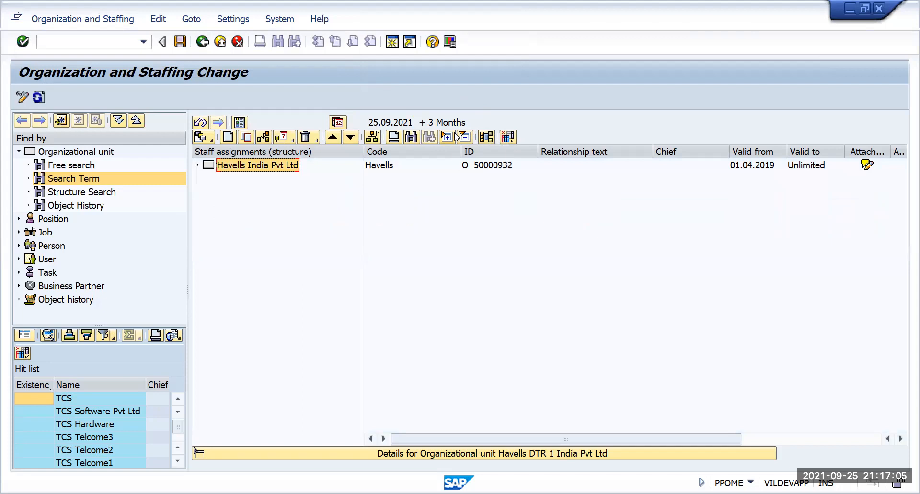
{"action": "left_click", "coordinate": [446, 138]}
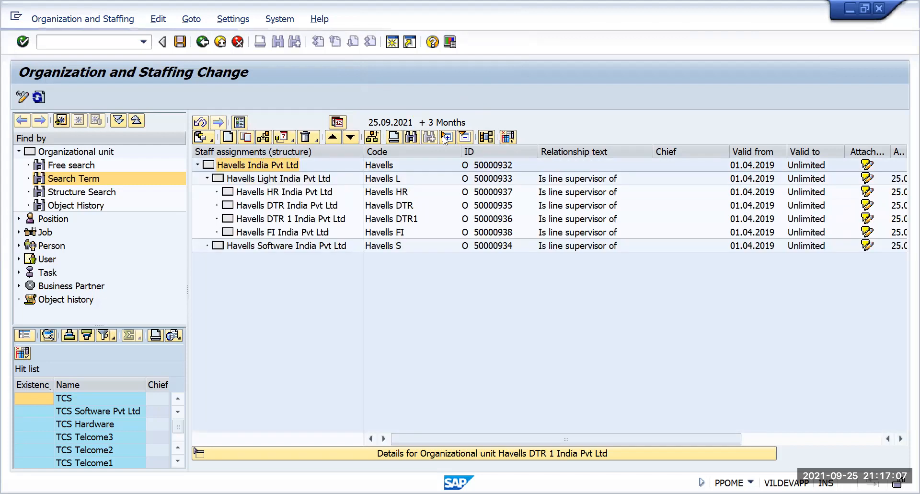
View the overview of relationships for staff assignments along the organizational structure and close it
{"action": "left_click", "coordinate": [487, 137]}
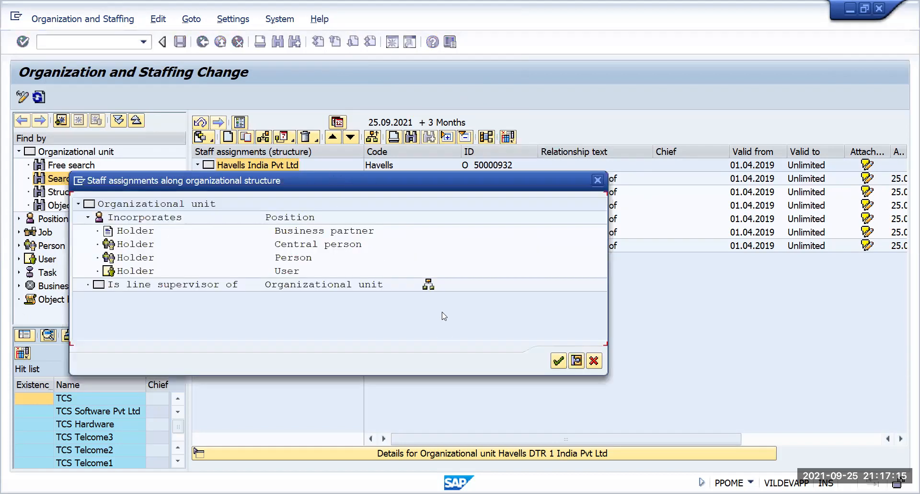
{"action": "left_click", "coordinate": [598, 180]}
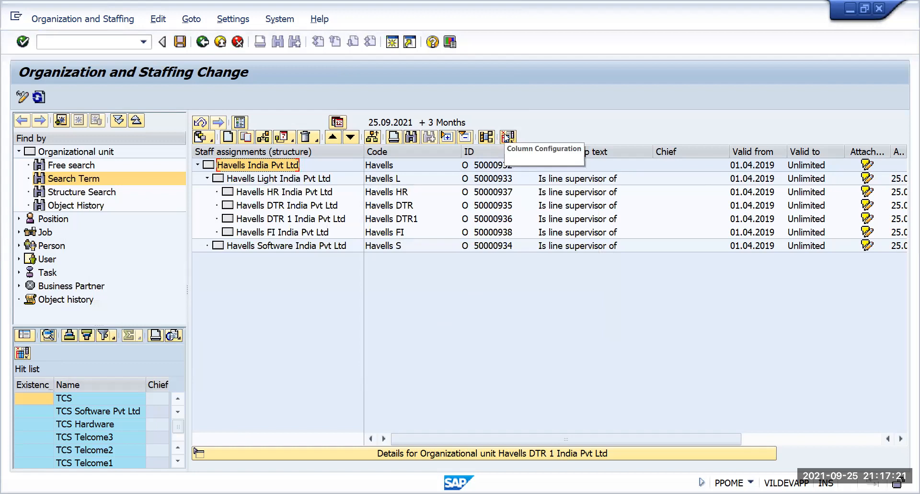
Configure the staff assignments table to hide all optional columns
{"action": "left_click", "coordinate": [507, 137]}
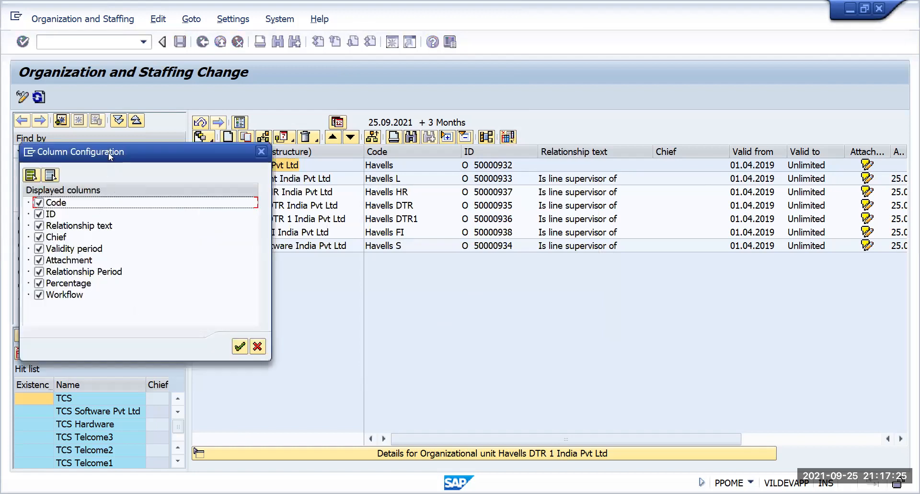
{"action": "left_click_drag", "start_coordinate": [110, 157], "coordinate": [125, 234]}
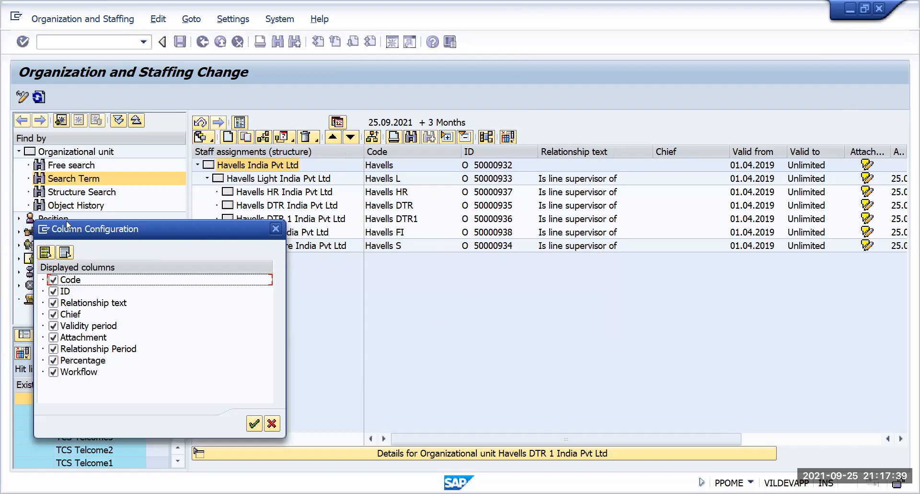
{"action": "left_click", "coordinate": [65, 252]}
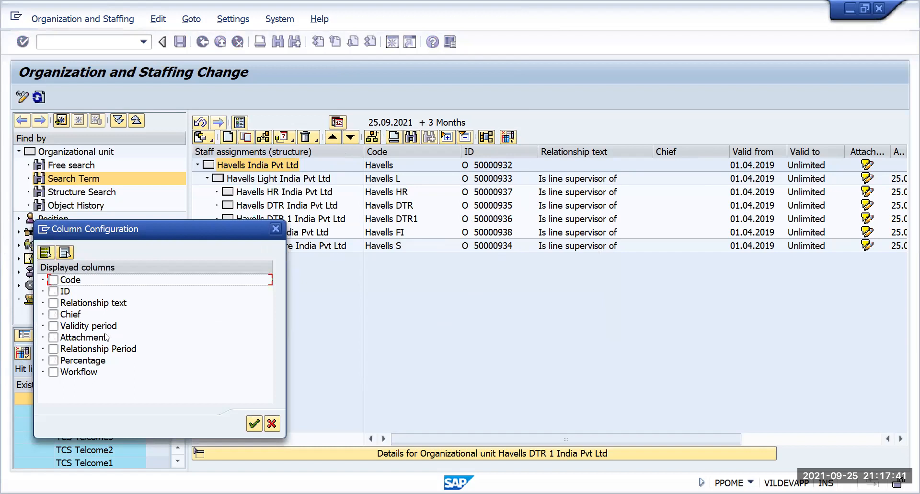
{"action": "left_click", "coordinate": [253, 423]}
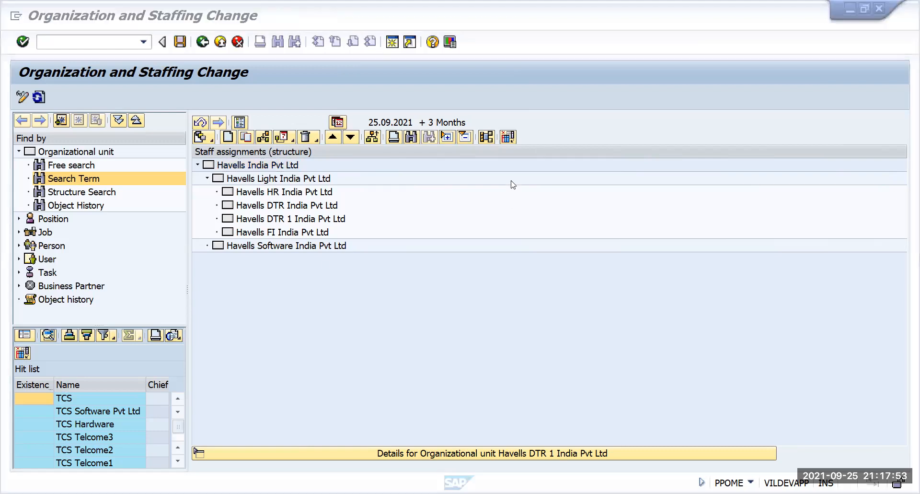
Configure the staff assignments table to display the Code and ID columns
{"action": "left_click", "coordinate": [508, 139]}
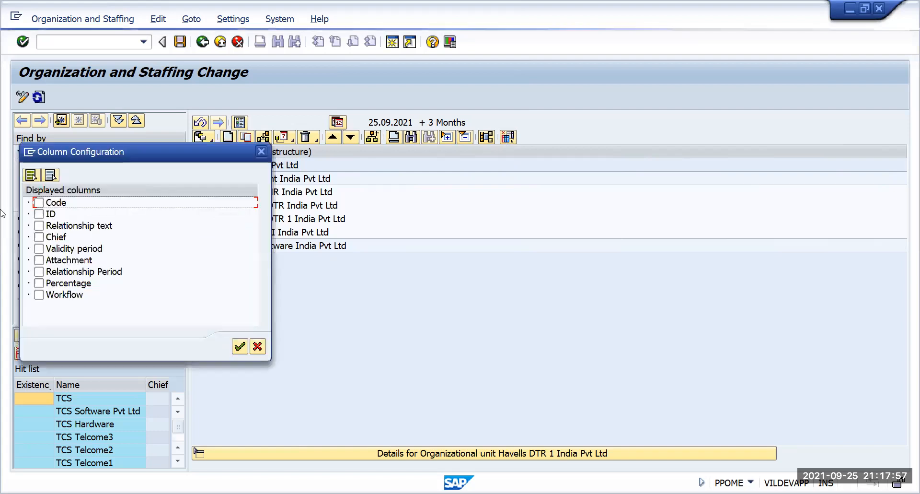
{"action": "left_click", "coordinate": [38, 202]}
{"action": "left_click", "coordinate": [39, 214]}
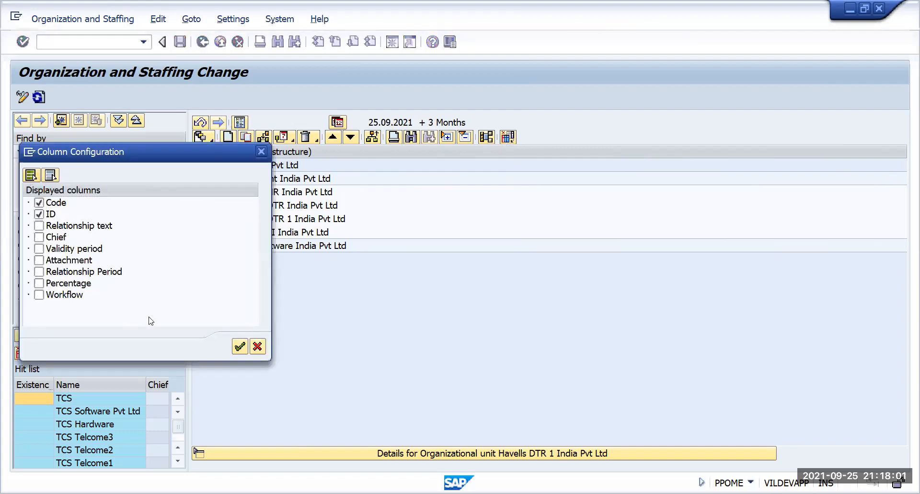
{"action": "left_click", "coordinate": [238, 351]}
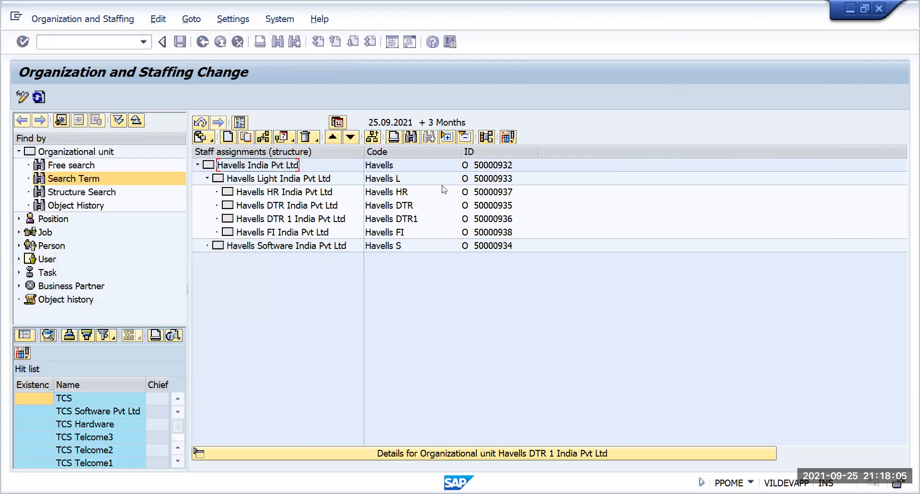
Add the Relationship text and Percentage columns to the staff assignments table
{"action": "left_click", "coordinate": [507, 138]}
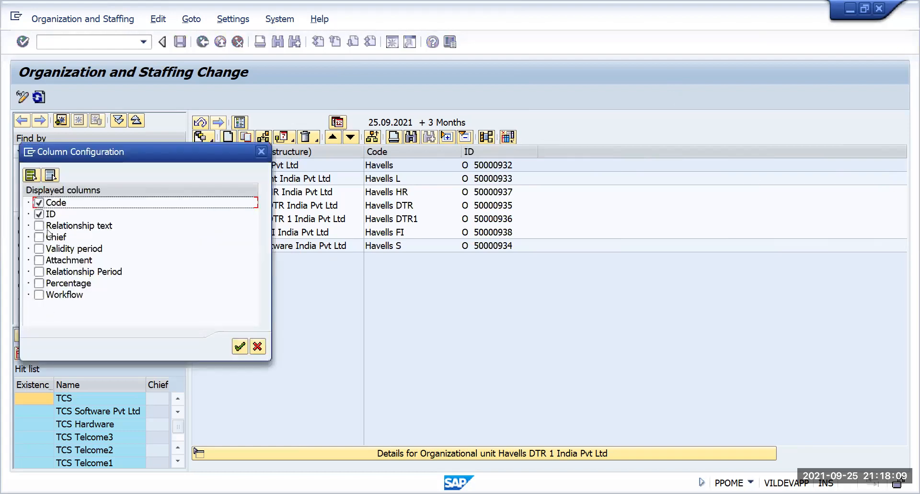
{"action": "left_click", "coordinate": [39, 225]}
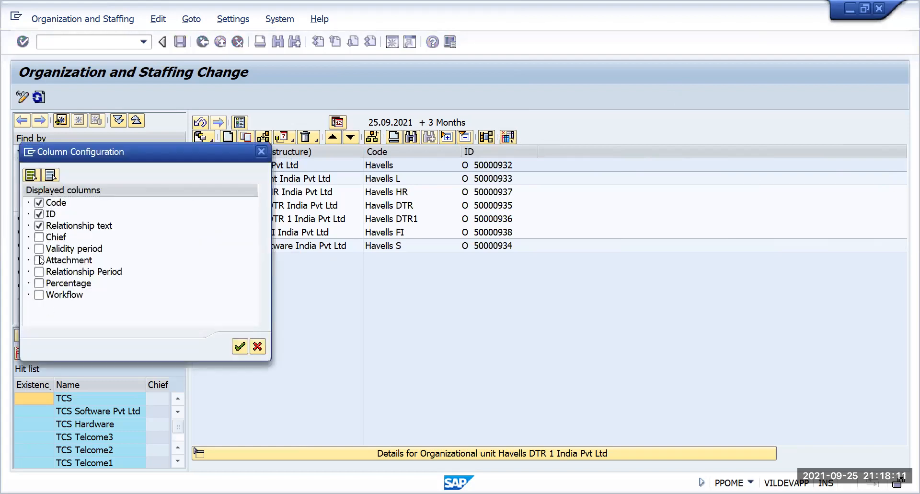
{"action": "left_click", "coordinate": [39, 283]}
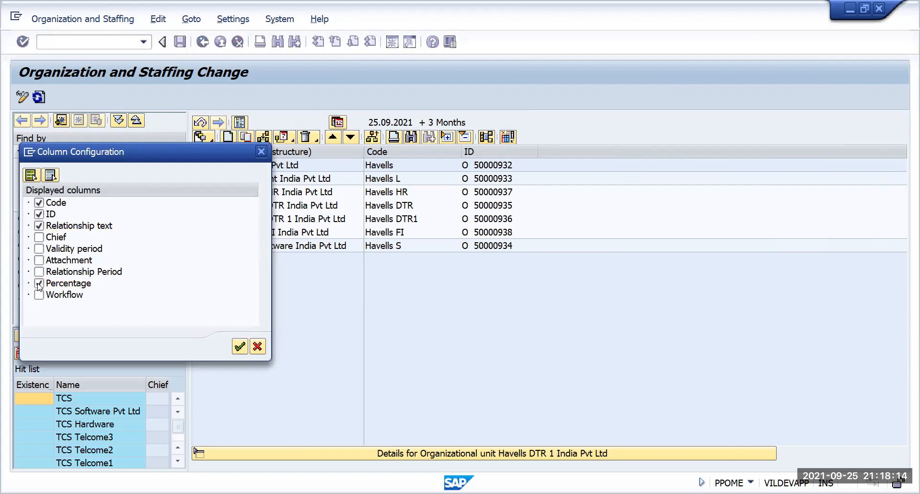
{"action": "left_click", "coordinate": [245, 347]}
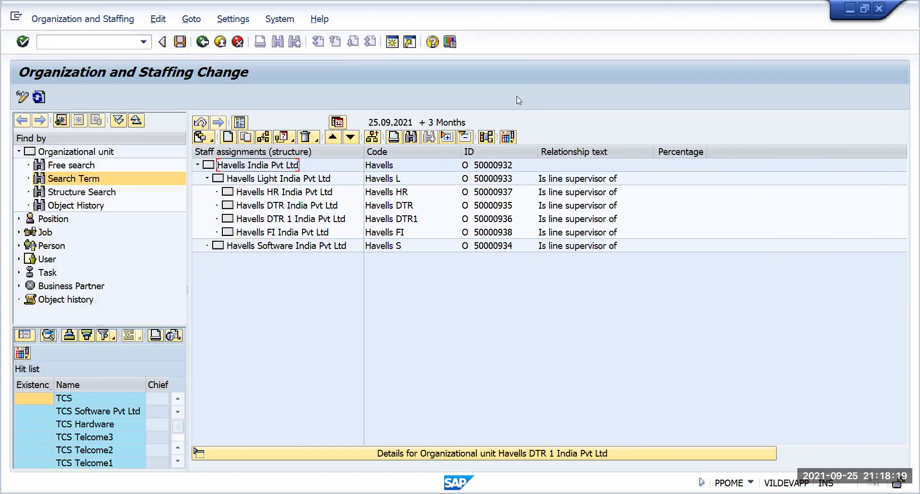
Select all available columns for display in the staff assignments table
{"action": "left_click", "coordinate": [508, 138]}
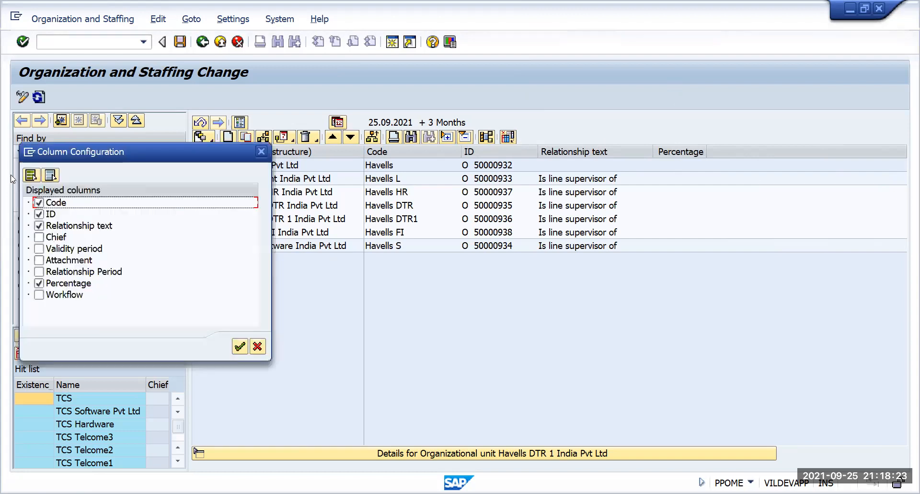
{"action": "left_click", "coordinate": [30, 176]}
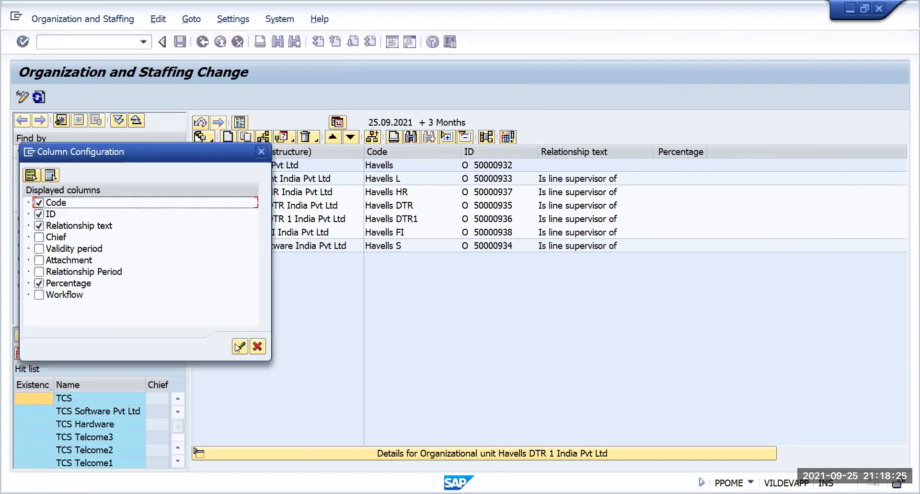
{"action": "left_click", "coordinate": [239, 348]}
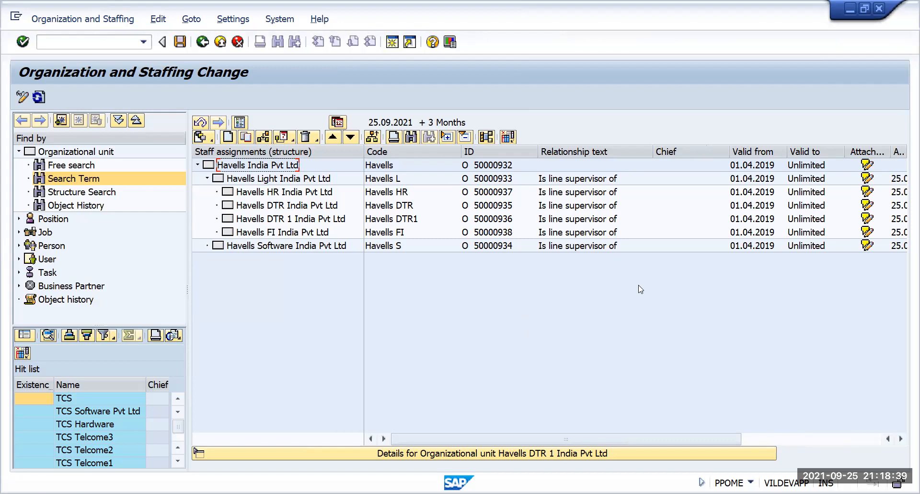
{"action": "left_click", "coordinate": [603, 471]}
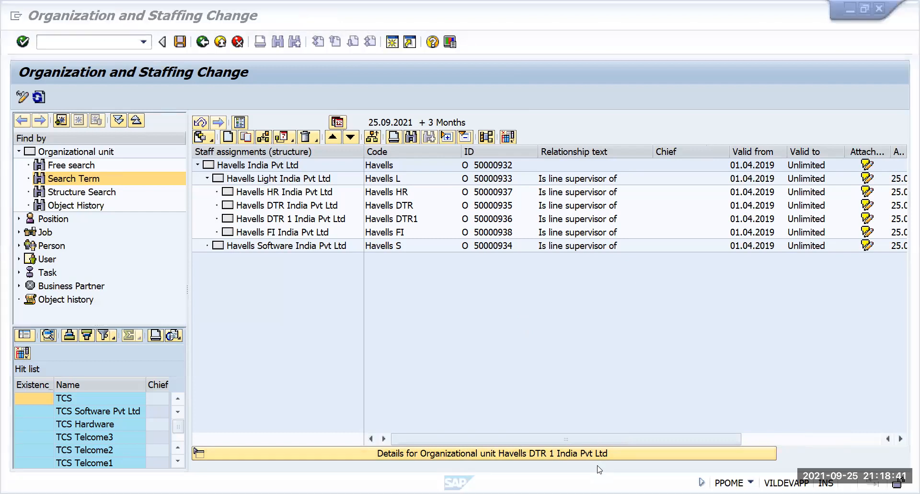